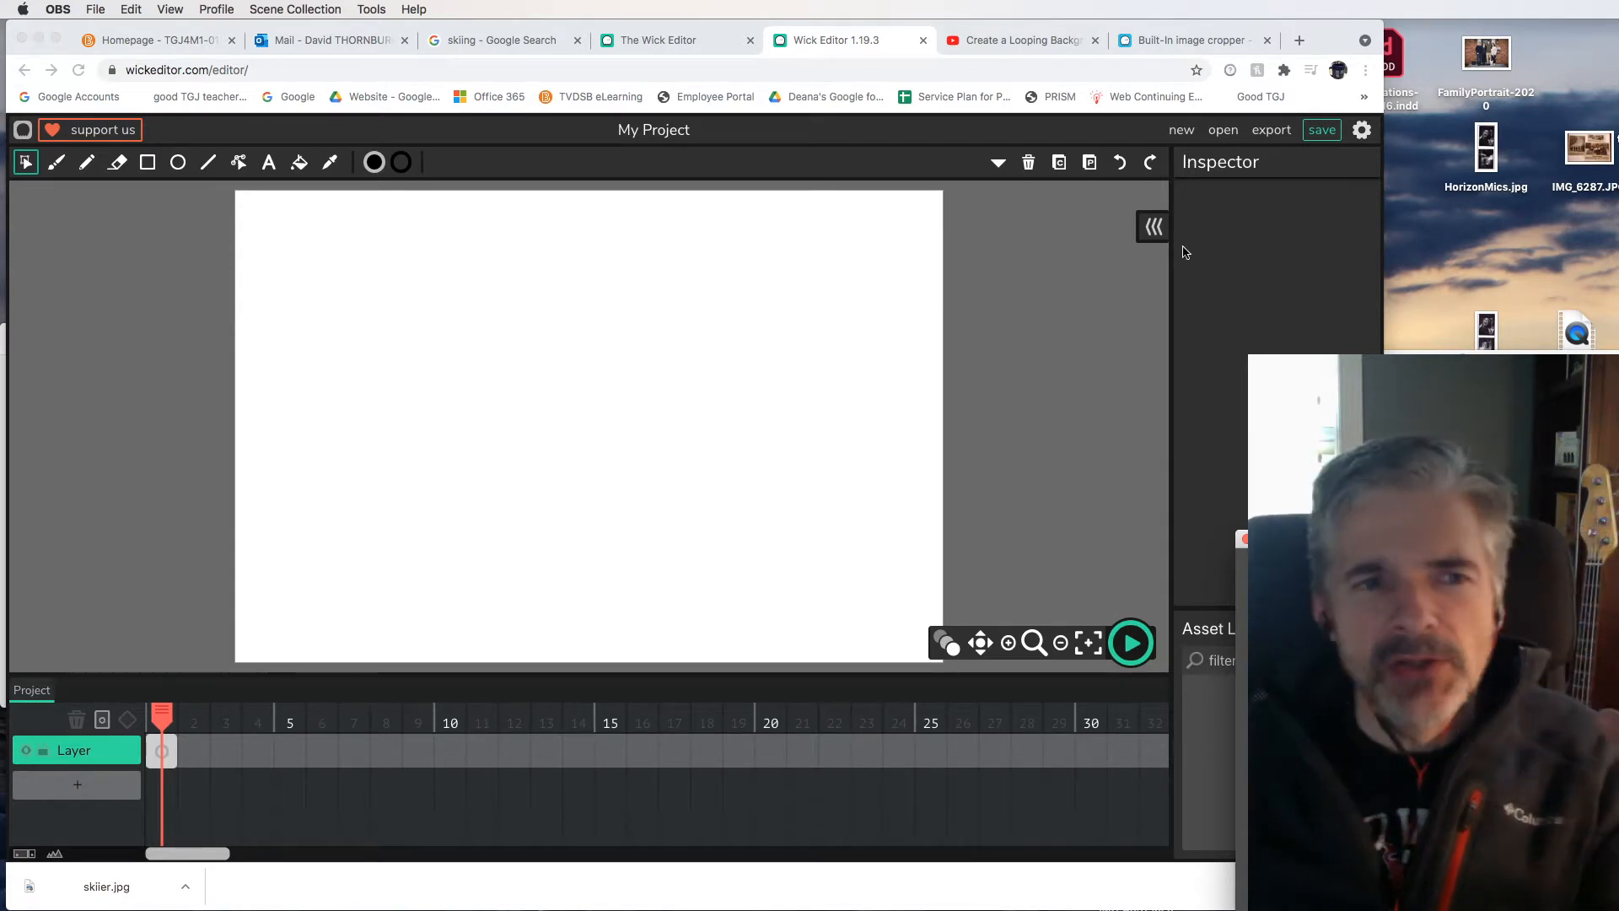
# Step: Name the project "pizza" in the project settings
pyautogui.click(1362, 134)
pyautogui.click(1362, 132)
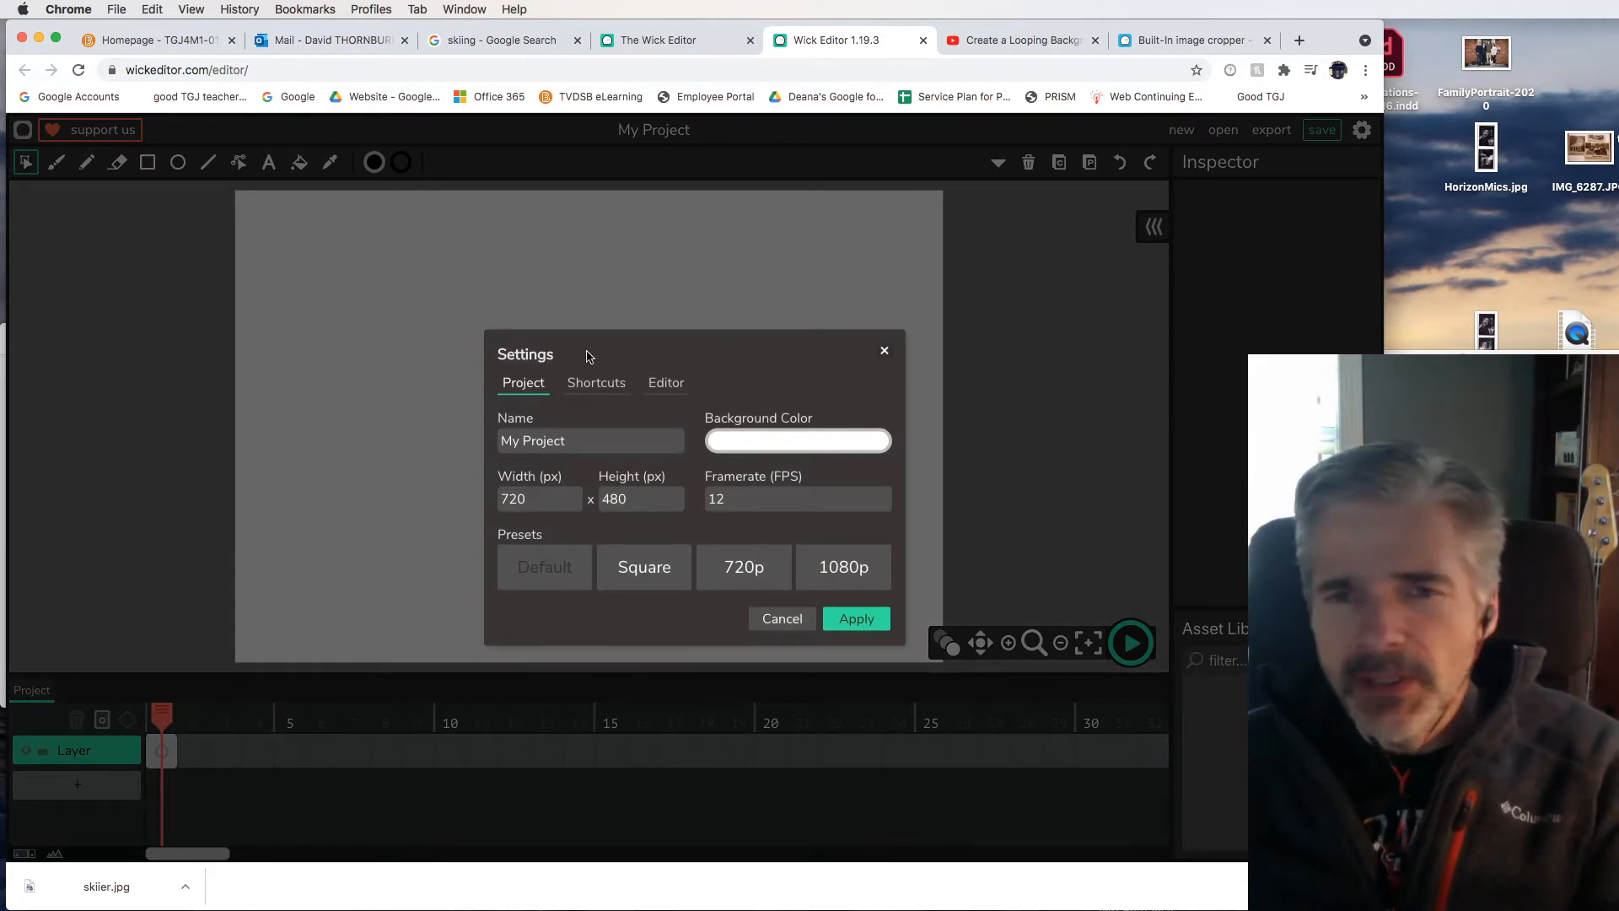
pyautogui.moveTo(570, 435); pyautogui.dragTo(481, 441)
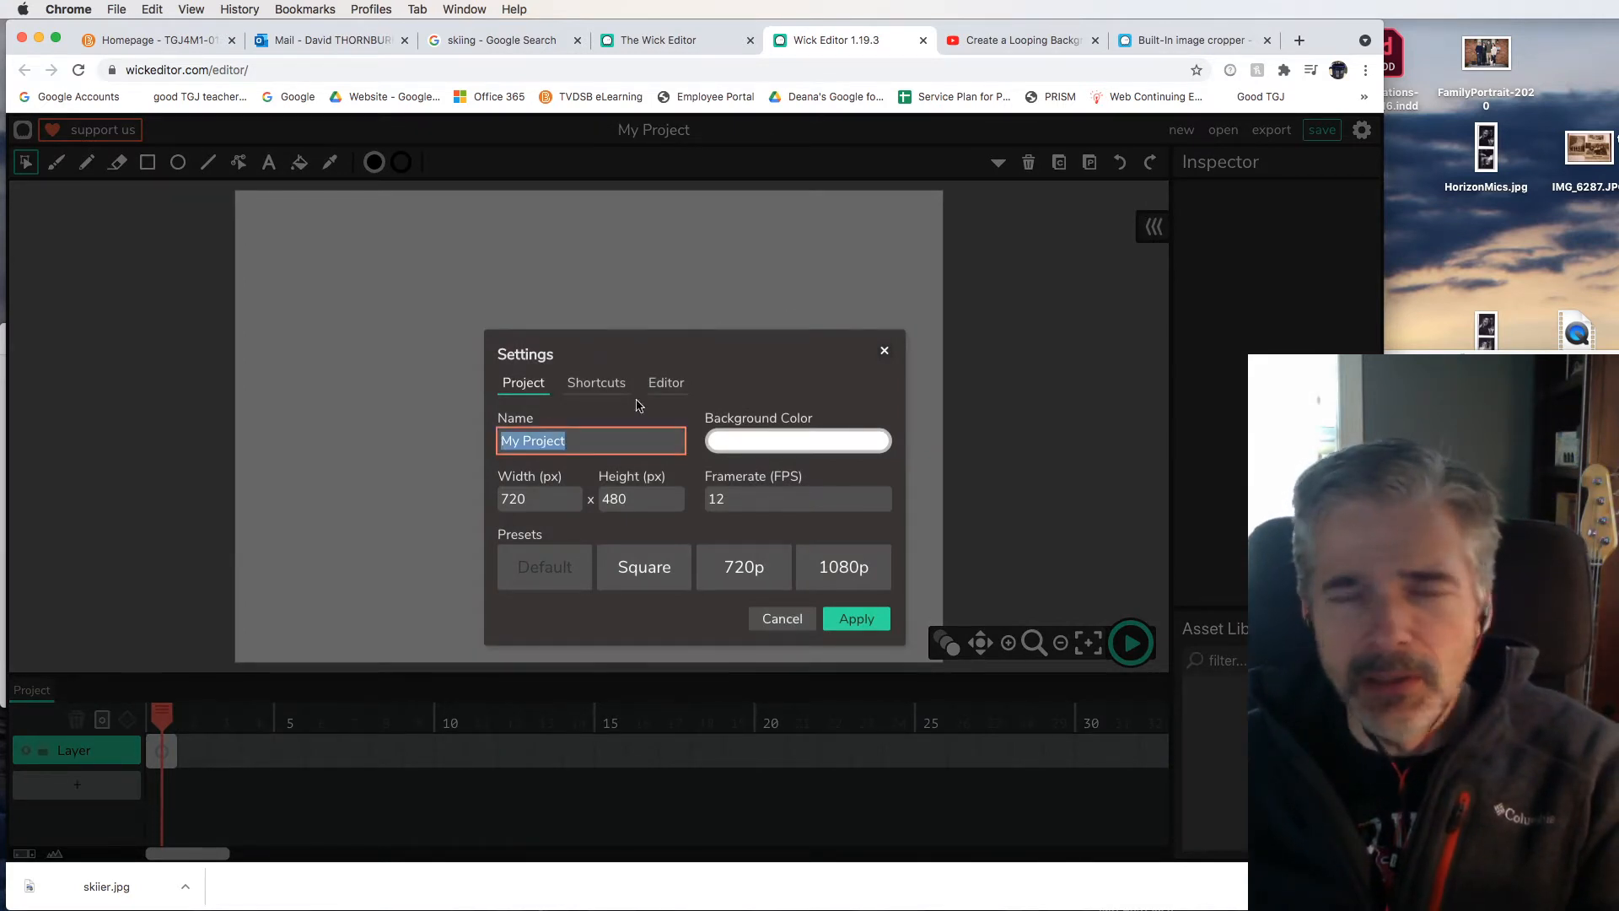
pyautogui.write('pix')
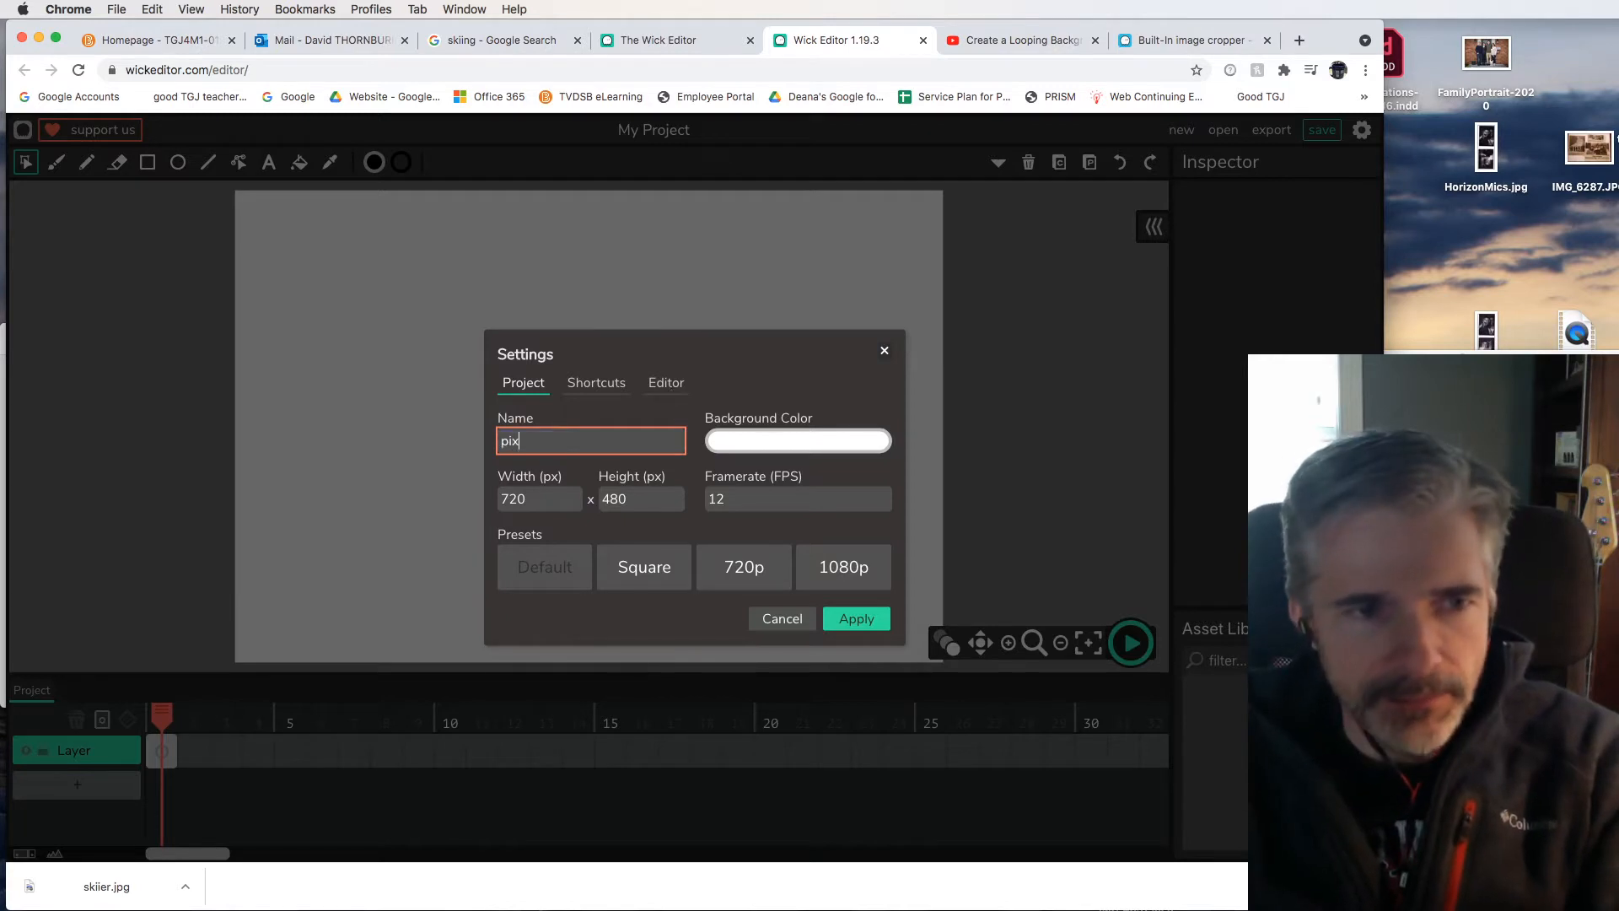
pyautogui.write('za')
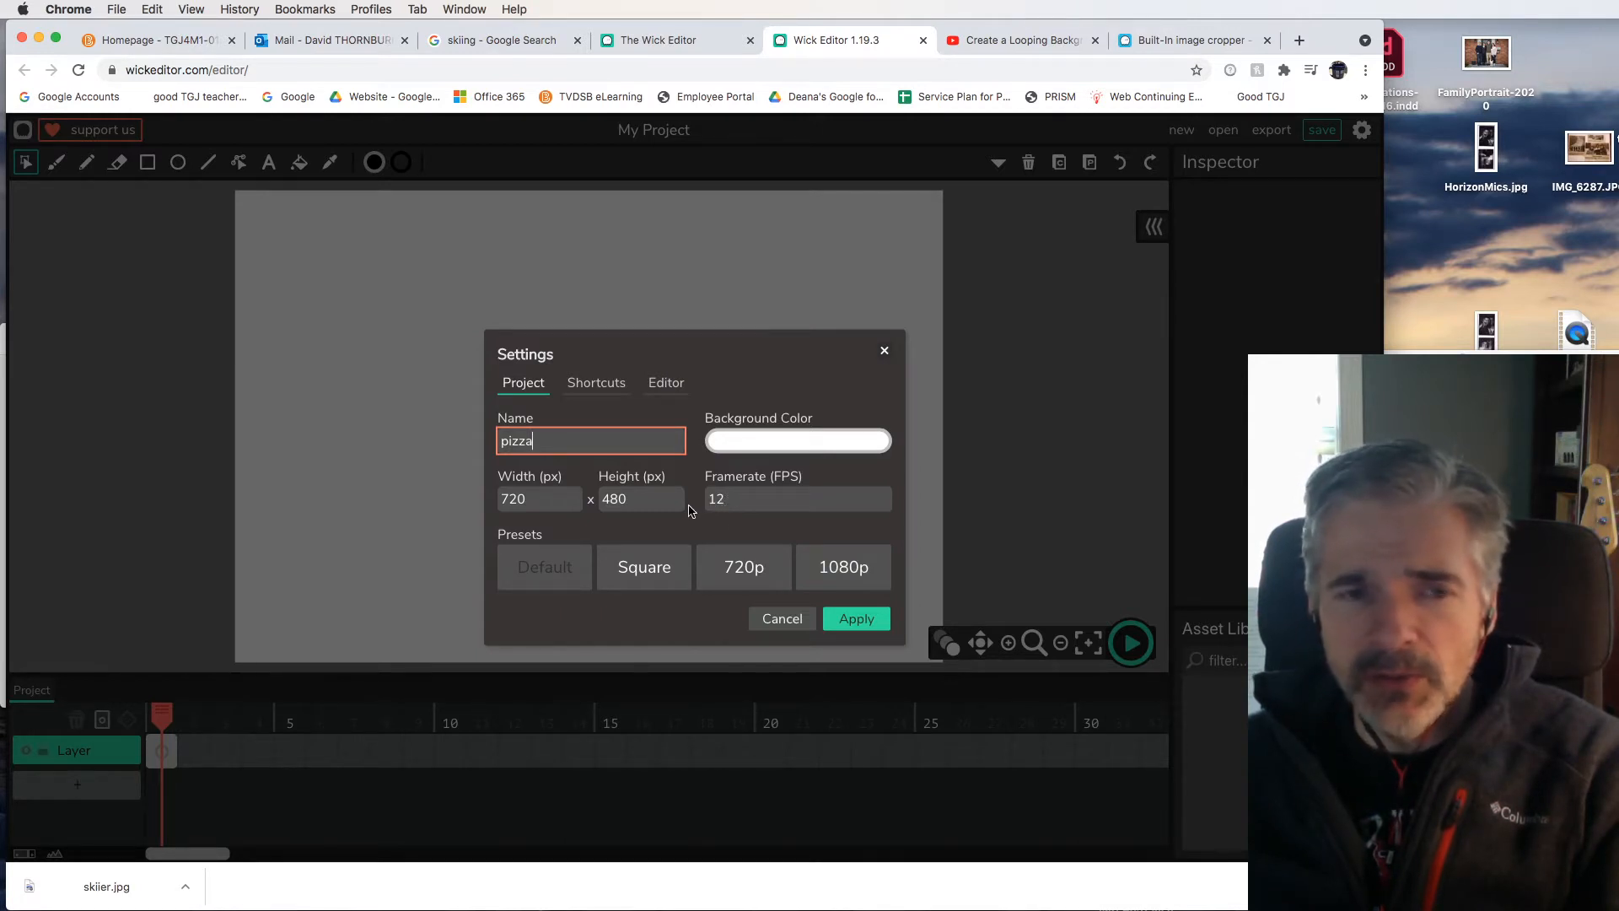
# Step: Set the project's framerate to 30 FPS
pyautogui.click(742, 495)
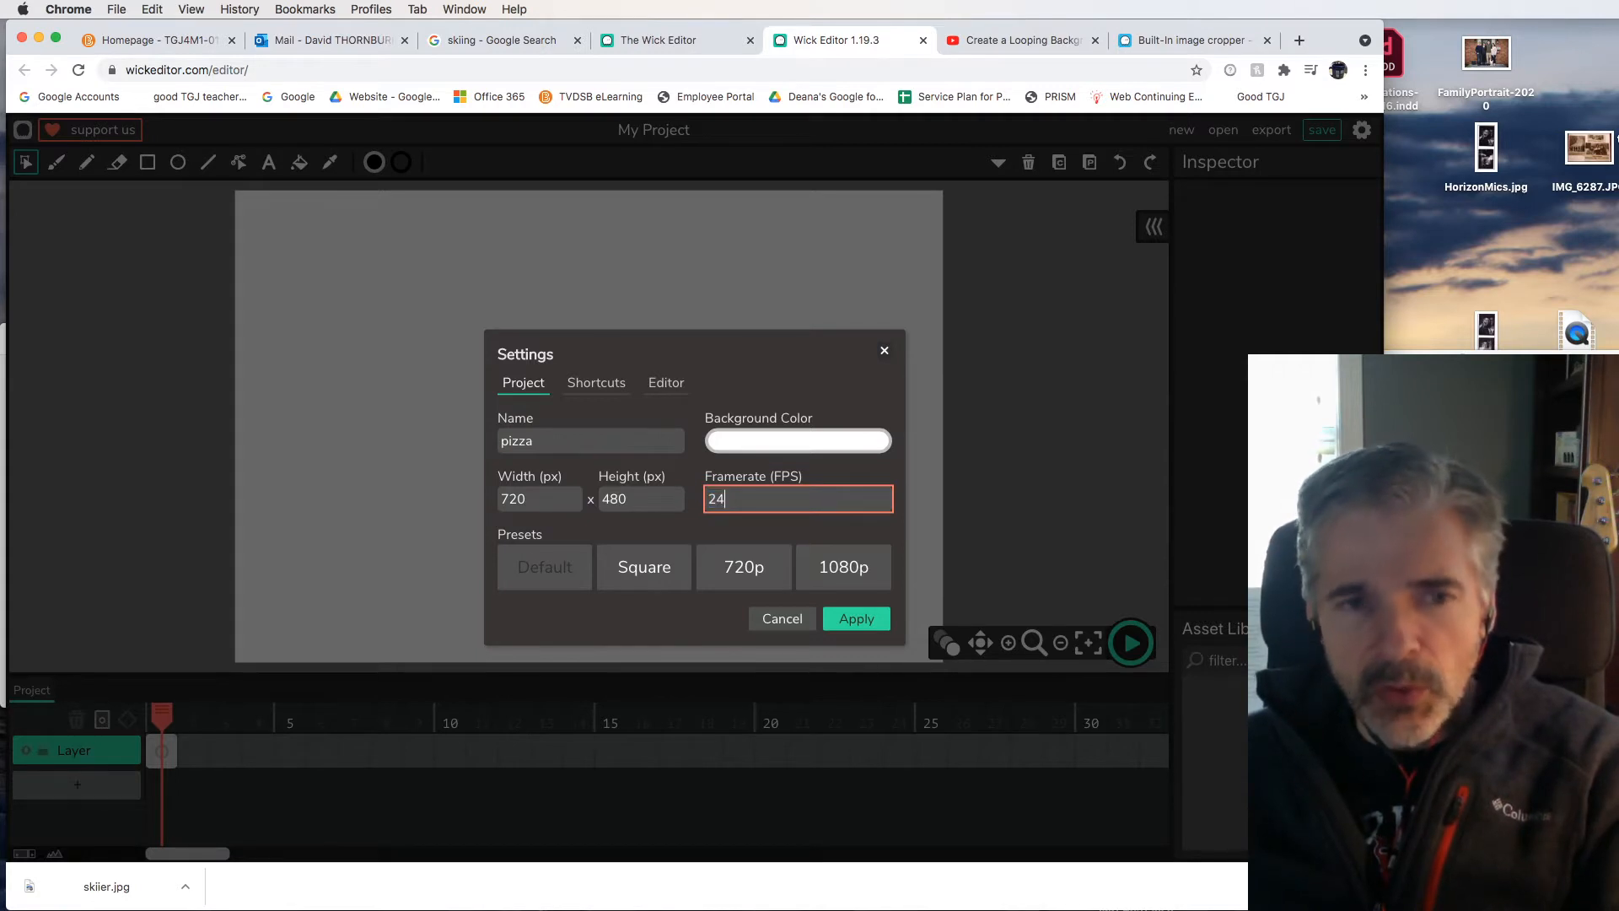
pyautogui.moveTo(739, 504); pyautogui.dragTo(691, 502)
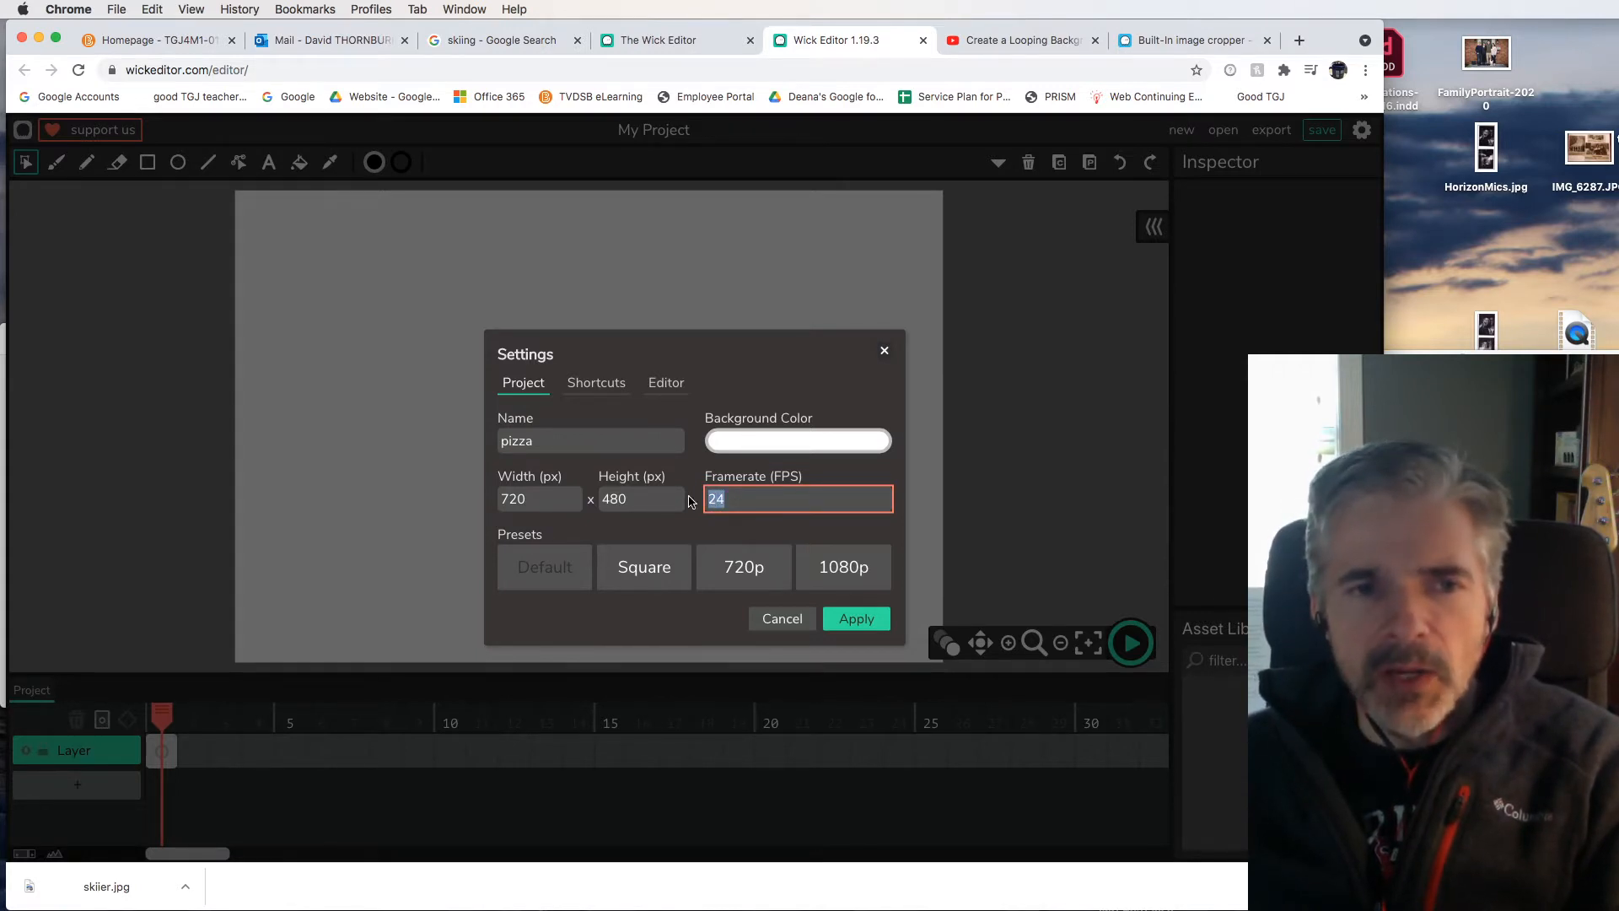
pyautogui.write('30')
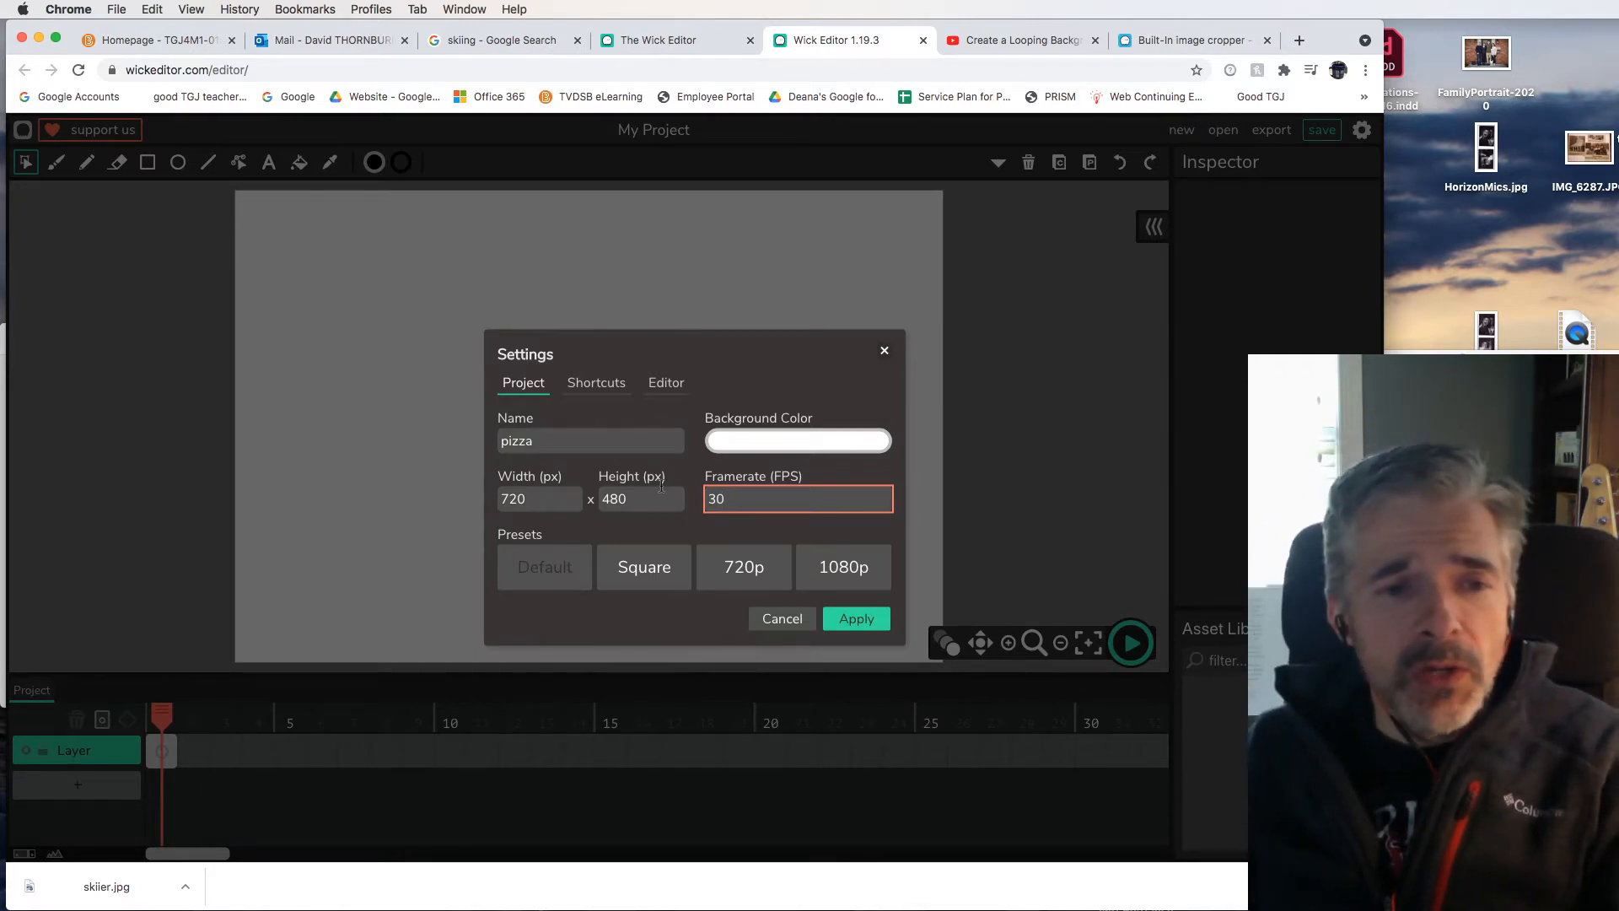
# Step: Choose the 720p size preset, set the framerate to 24 FPS and apply the project settings
pyautogui.click(738, 573)
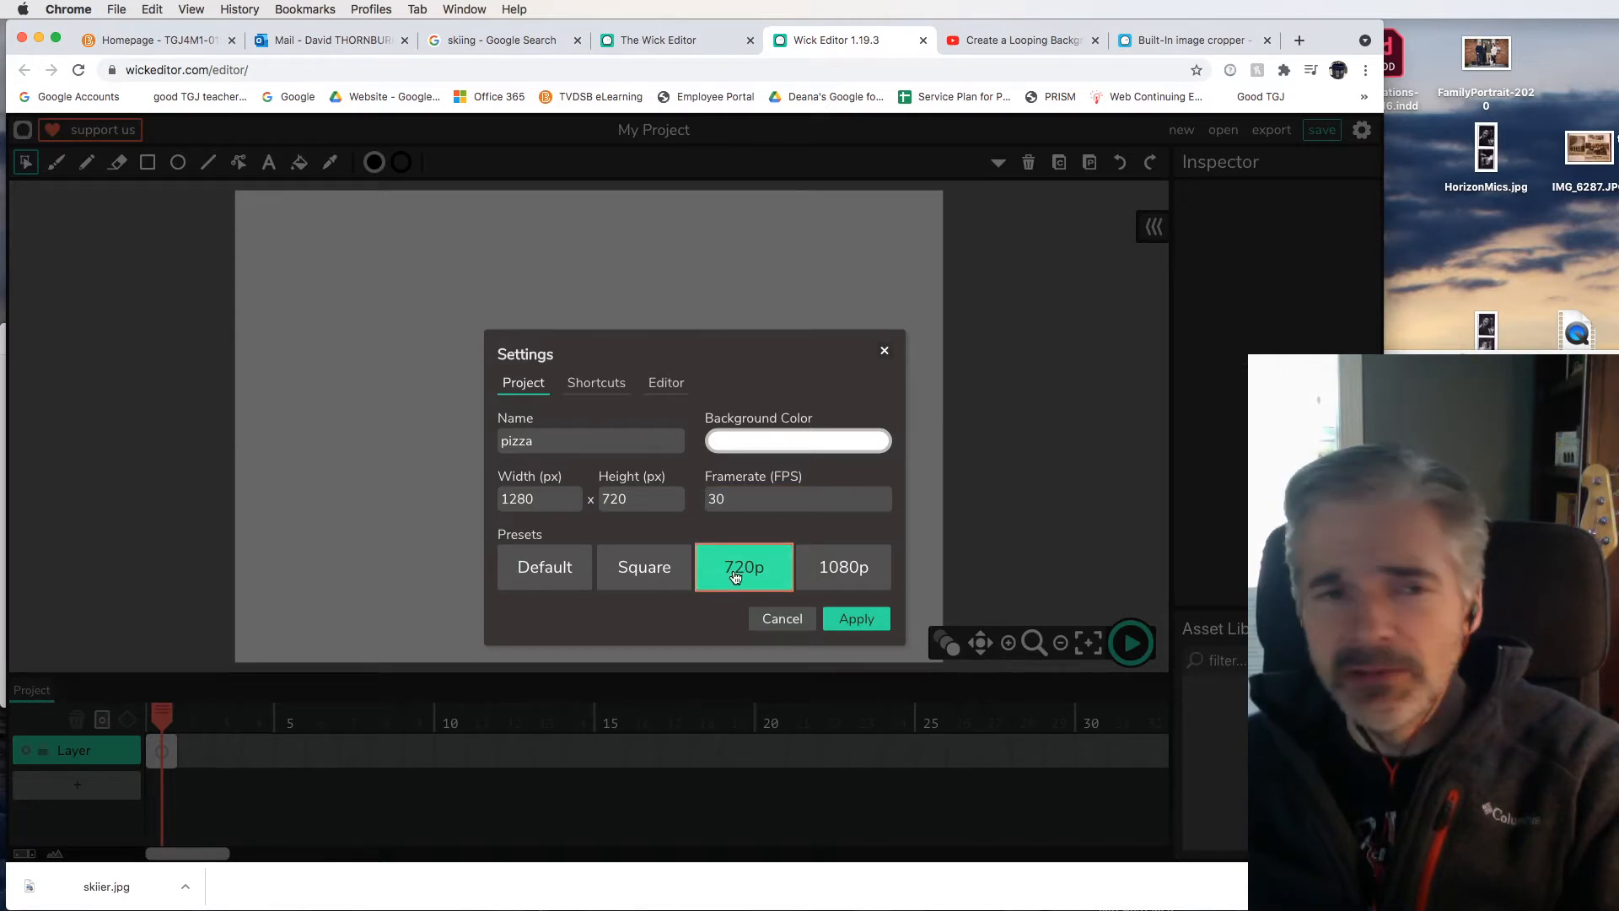
pyautogui.doubleClick(726, 498)
pyautogui.write('24')
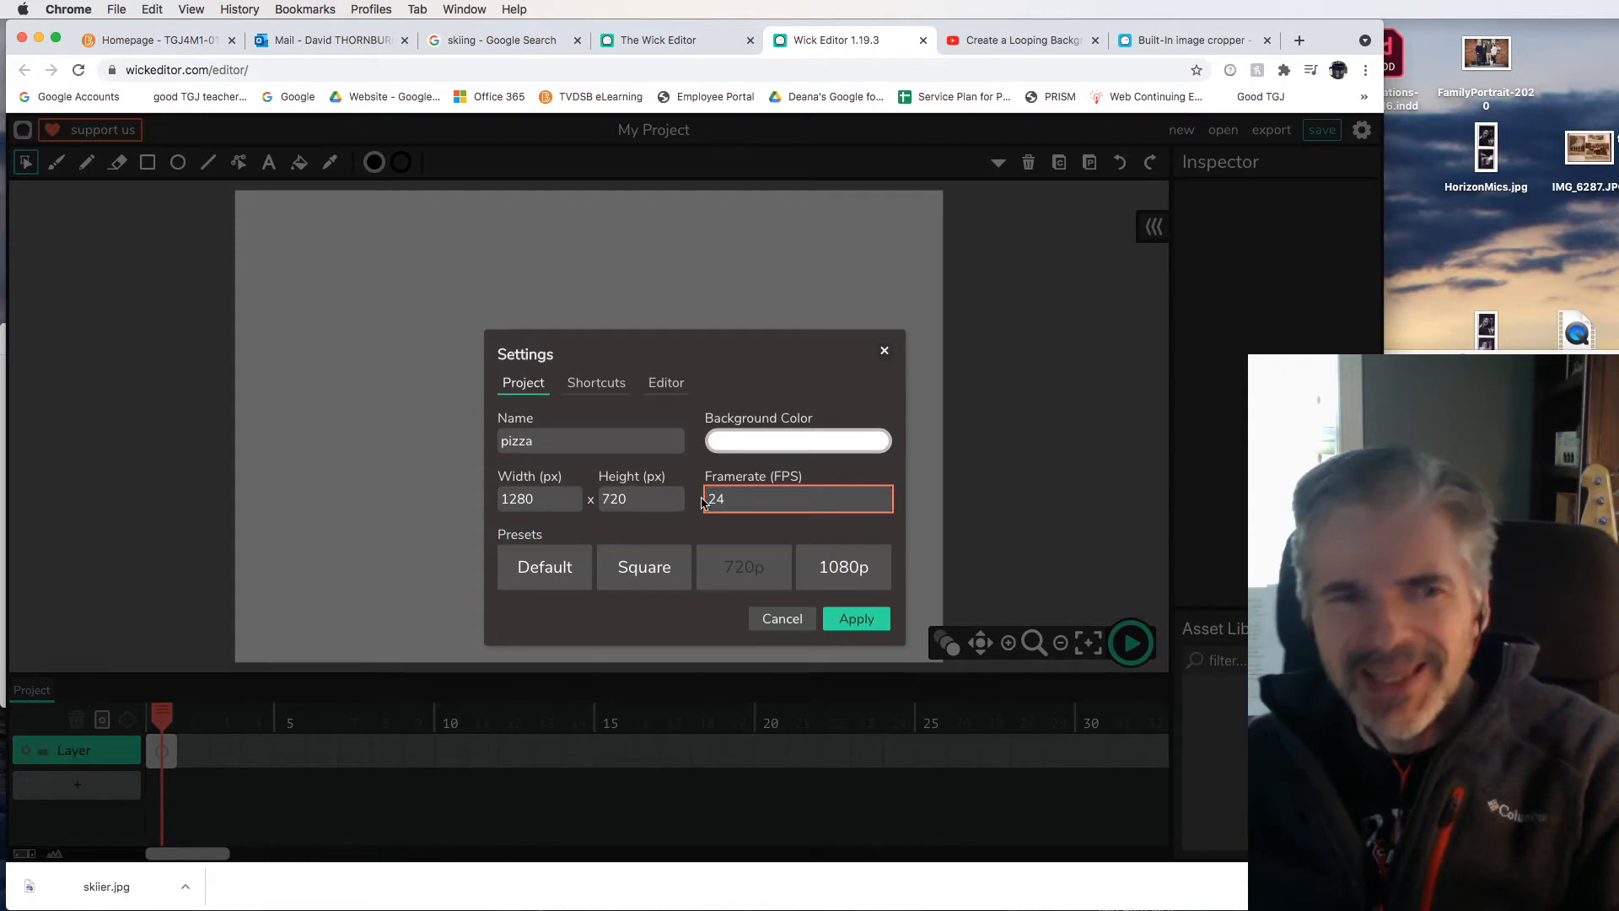
pyautogui.click(842, 628)
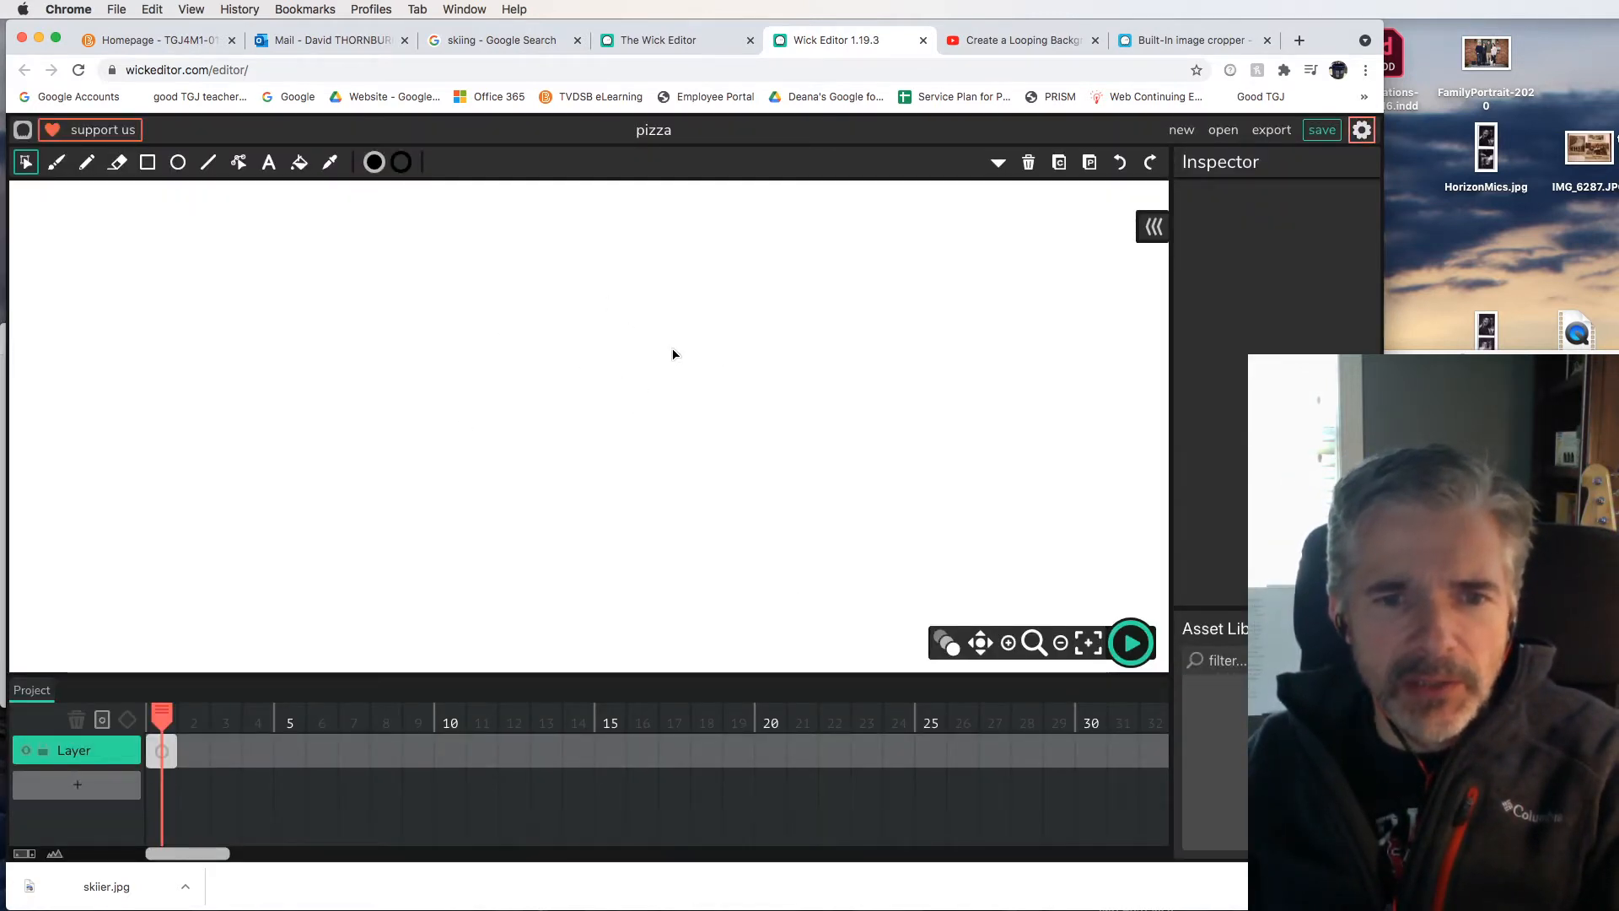
# Step: Set the timeline's frame size to the smallest option
pyautogui.click(1061, 646)
pyautogui.click(1062, 645)
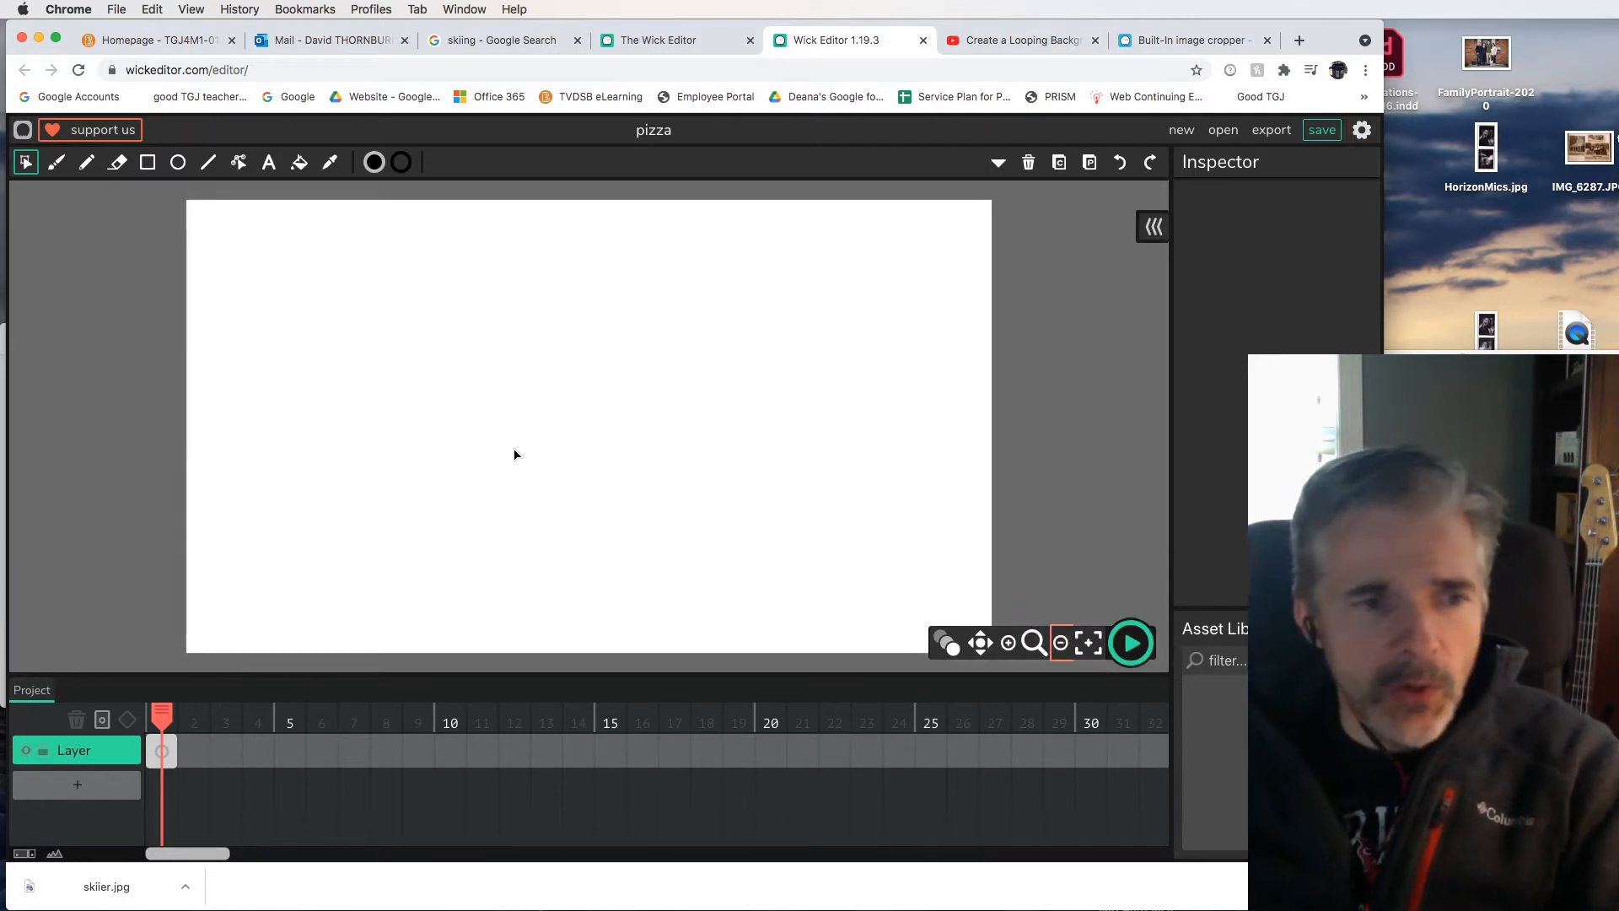
pyautogui.moveTo(213, 762)
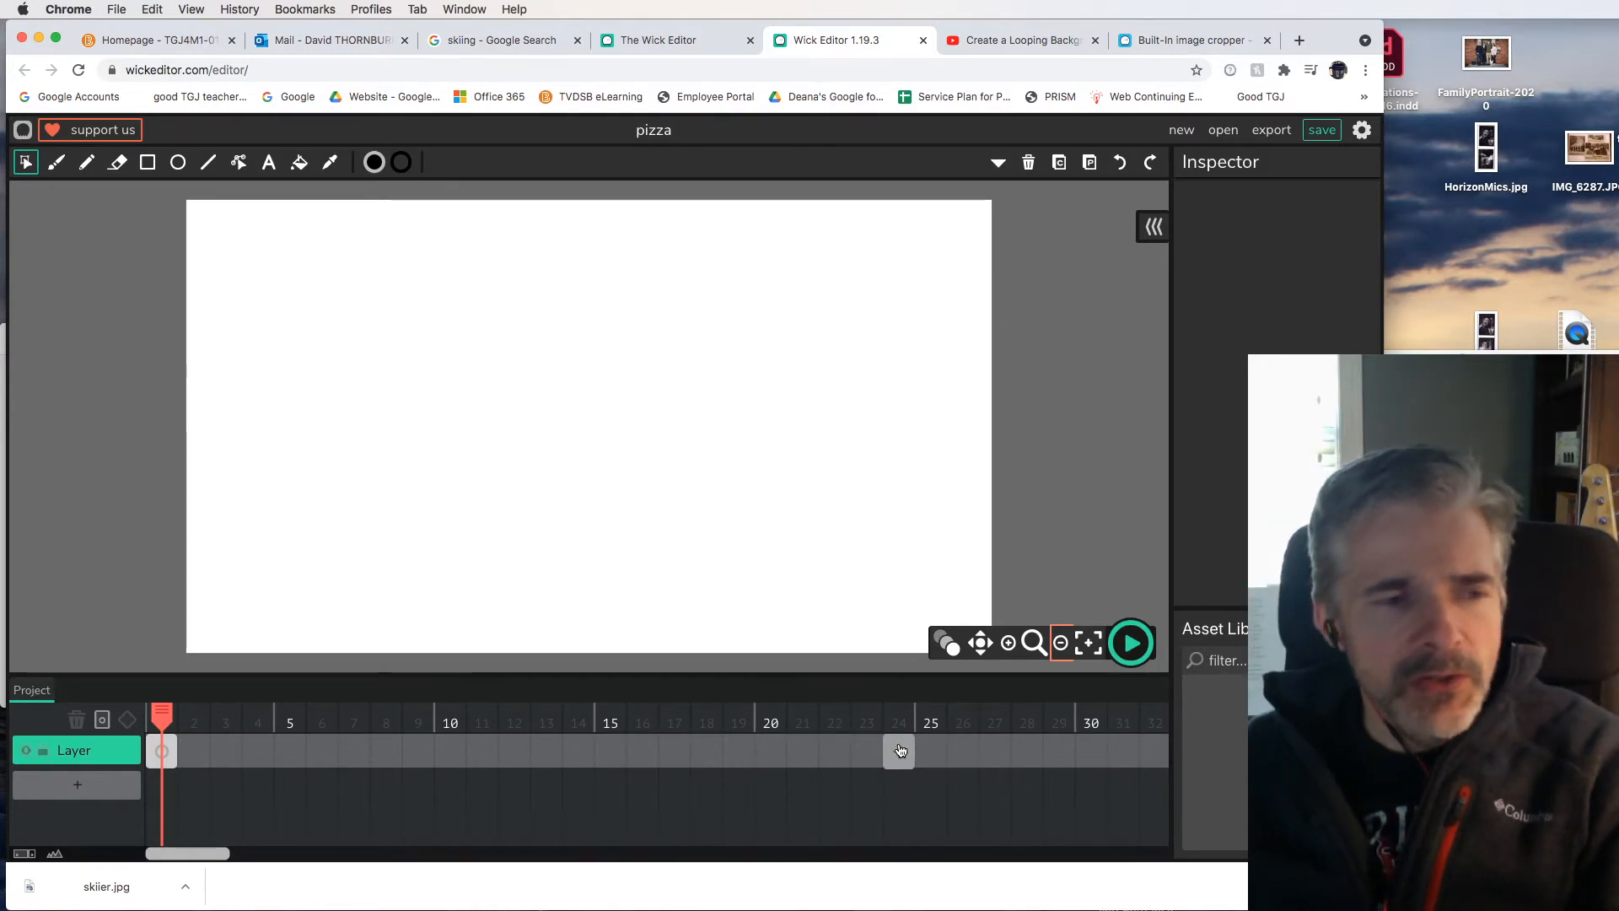
pyautogui.click(56, 855)
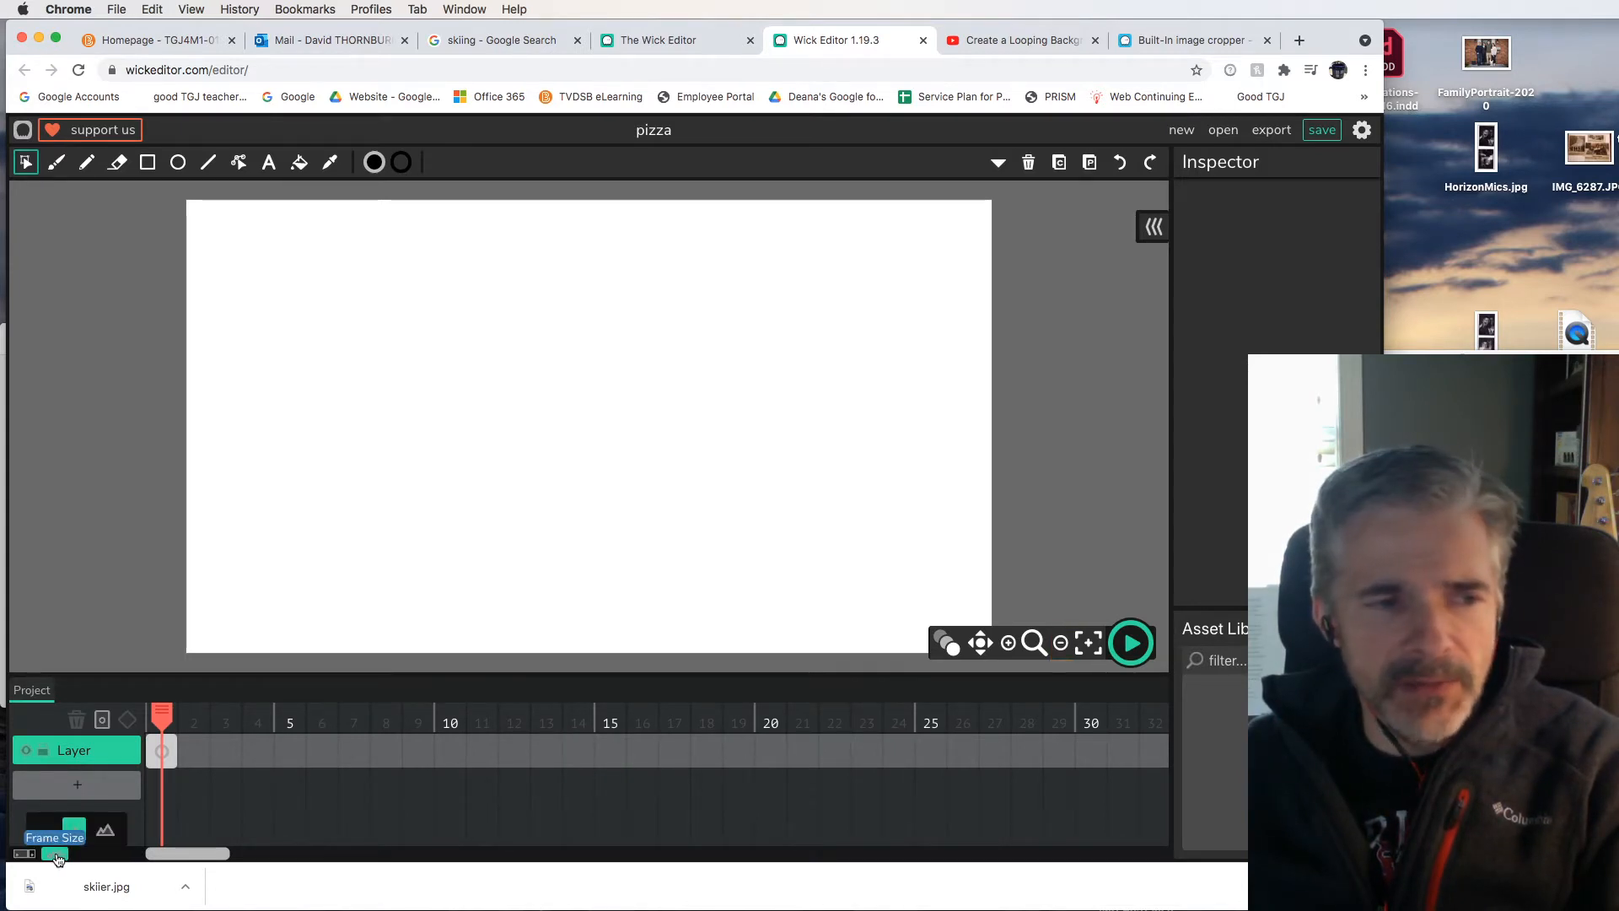
pyautogui.click(50, 833)
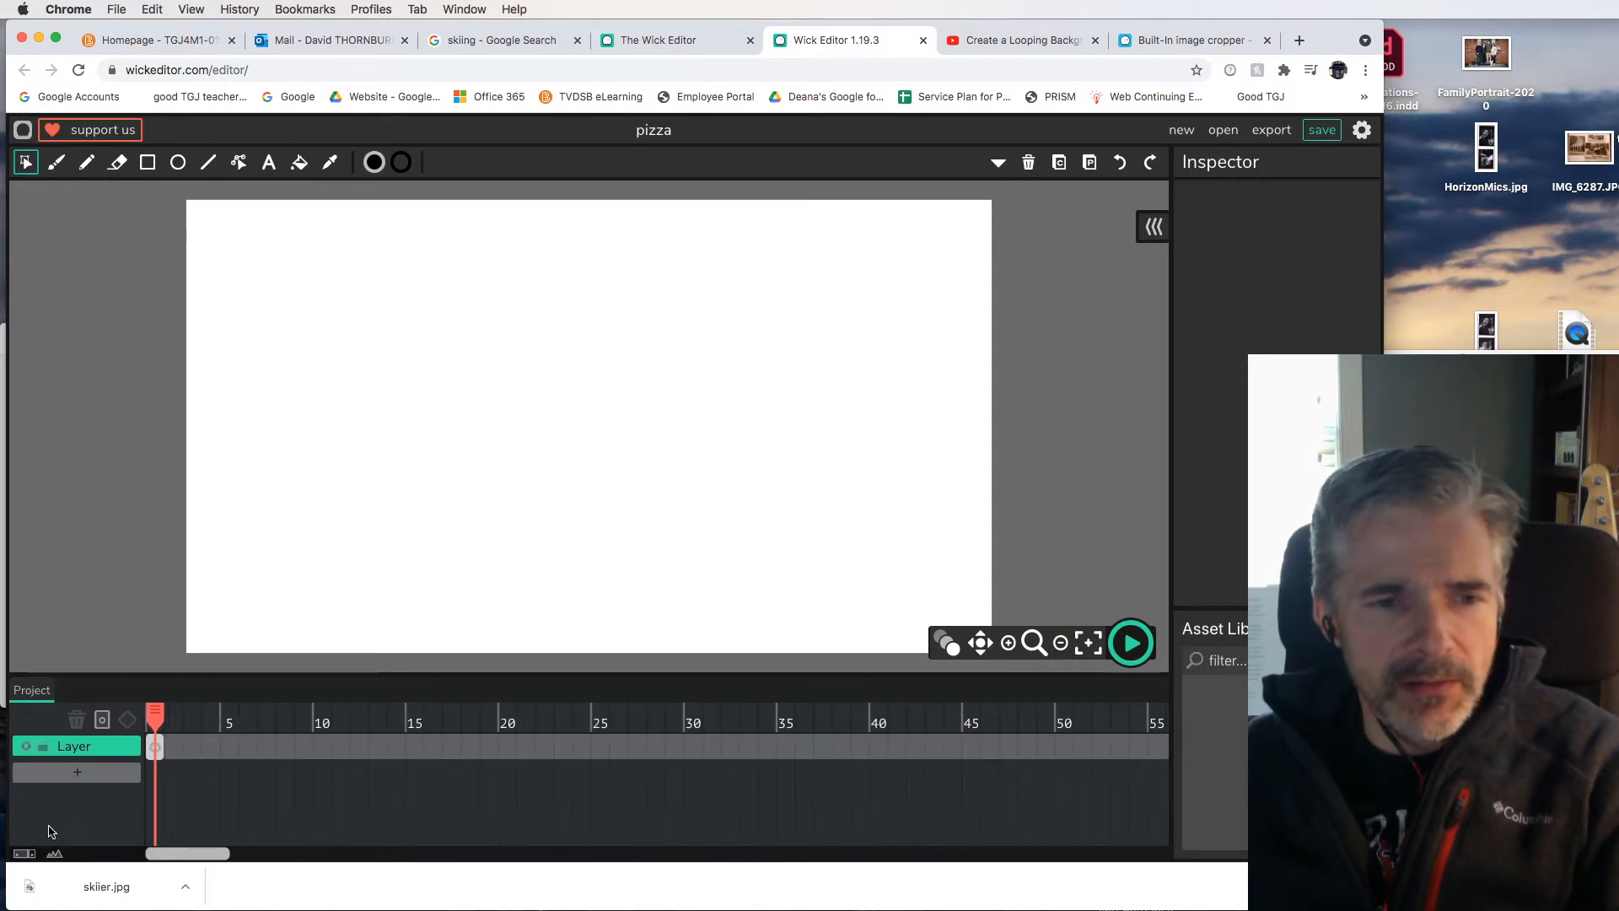
# Step: Try the Large timeline frame size, and go back to the smallest one
pyautogui.click(55, 856)
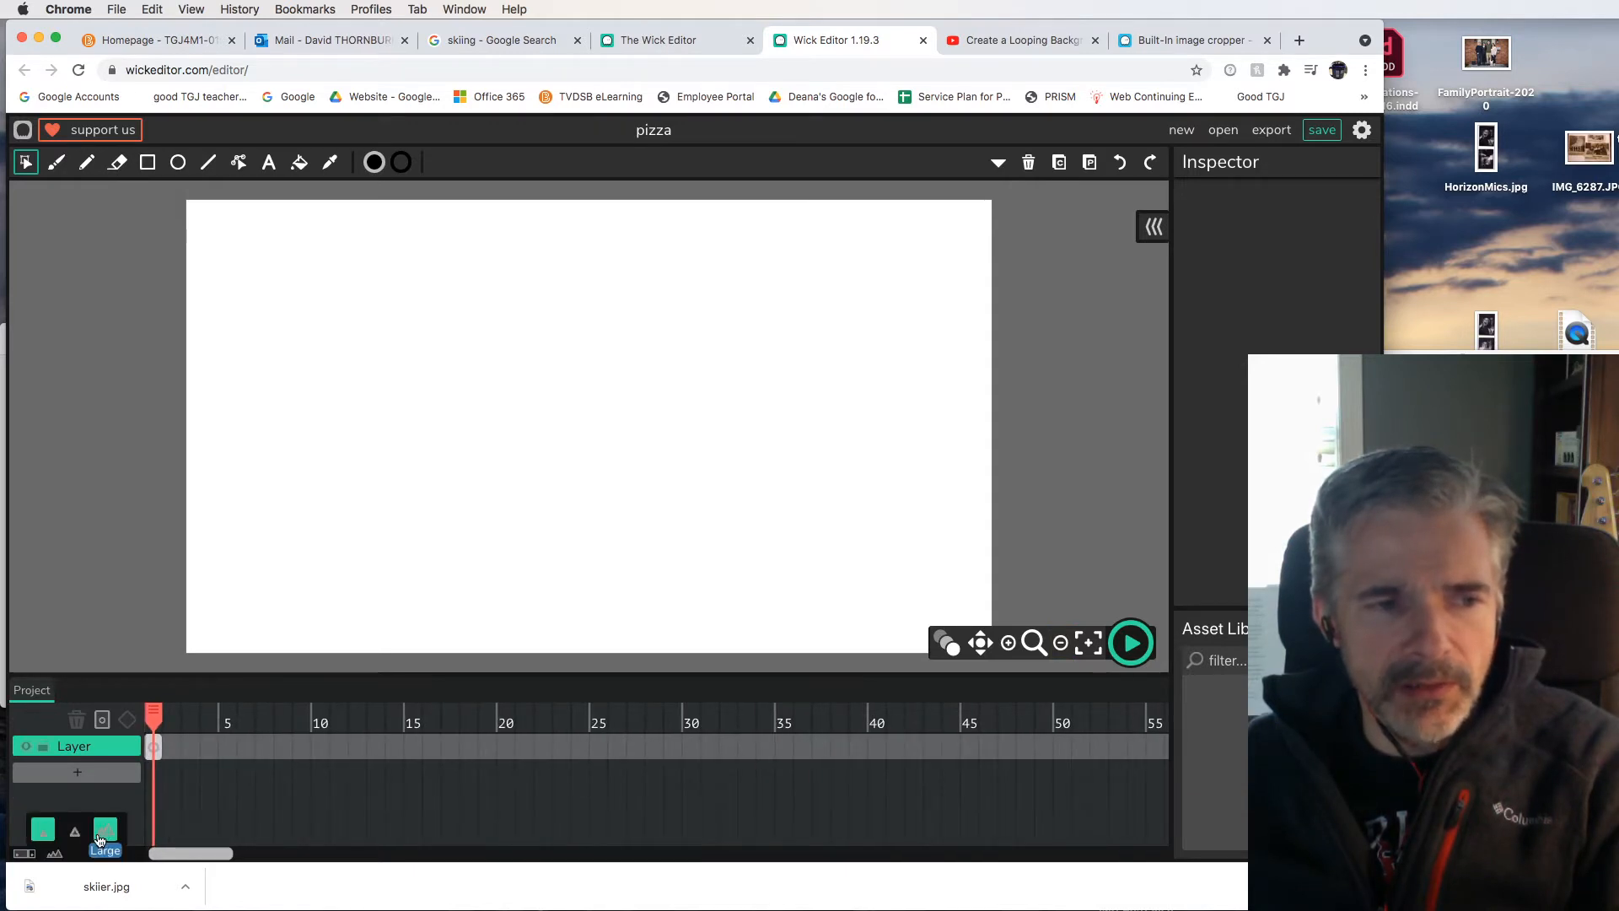
pyautogui.click(106, 835)
pyautogui.click(55, 855)
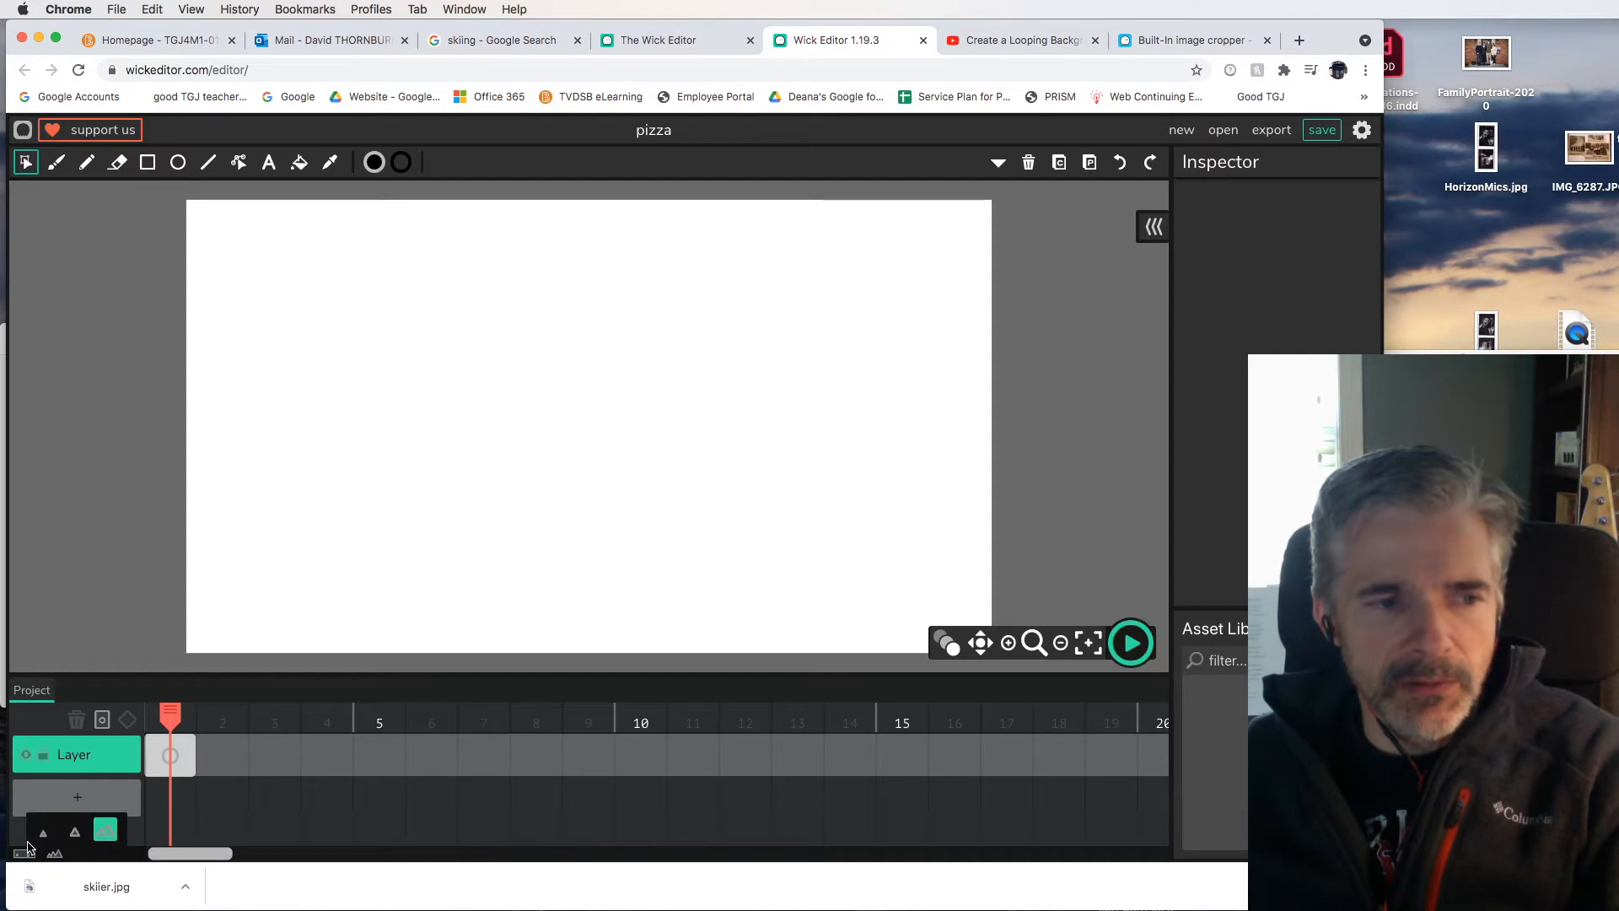
pyautogui.click(50, 832)
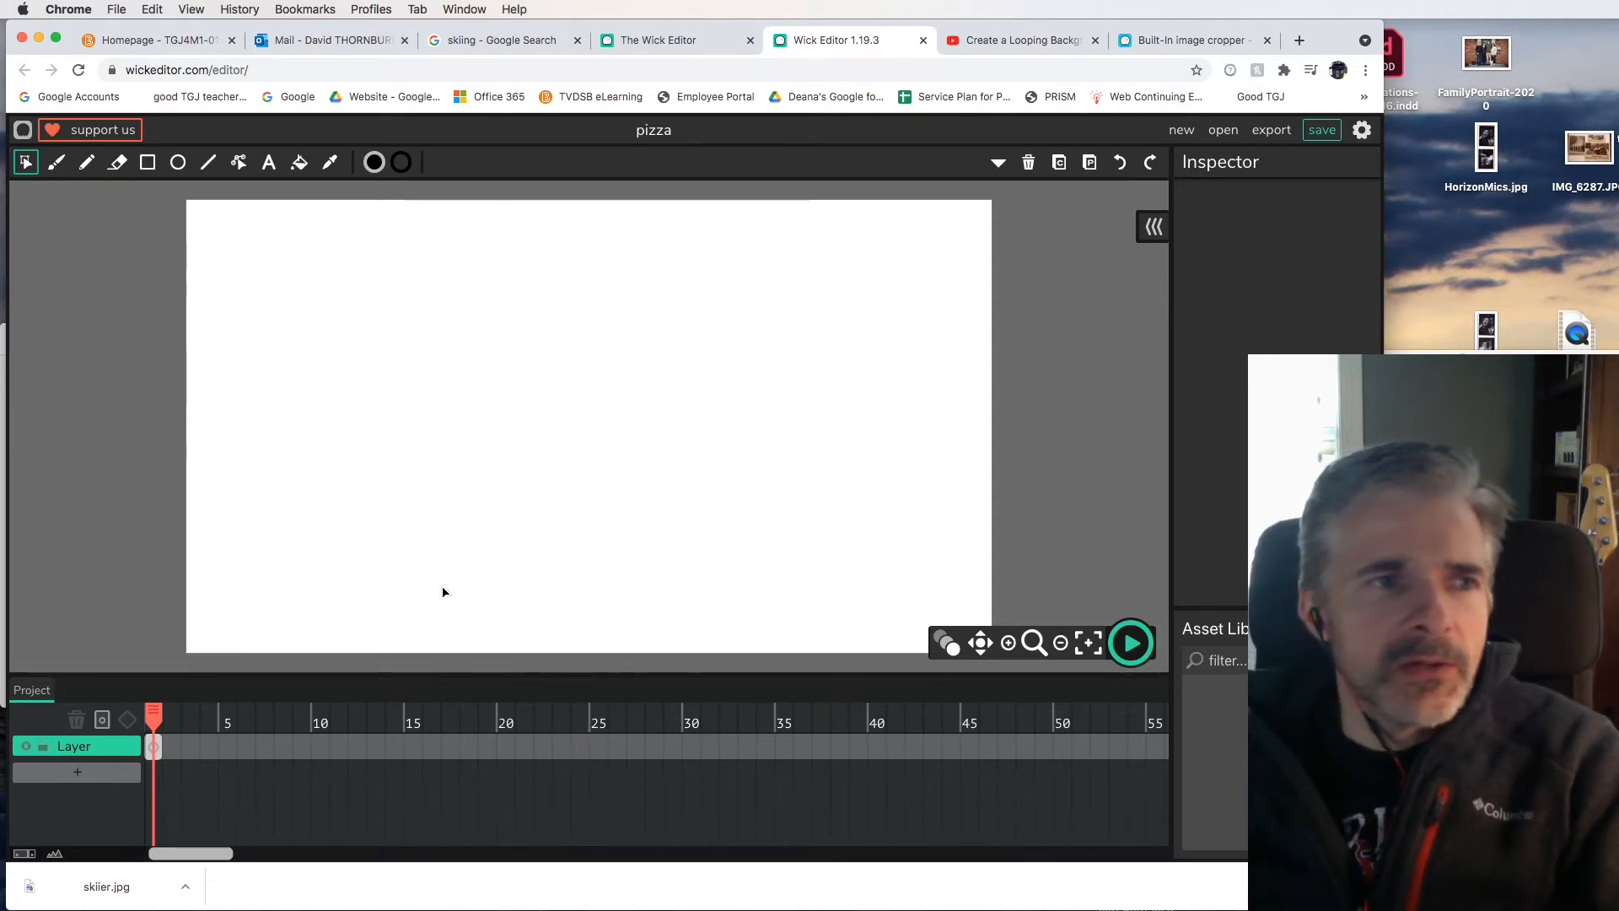
# Step: Select the Brush tool and set its fill color to a cheese-like yellow, FFD461
pyautogui.click(56, 172)
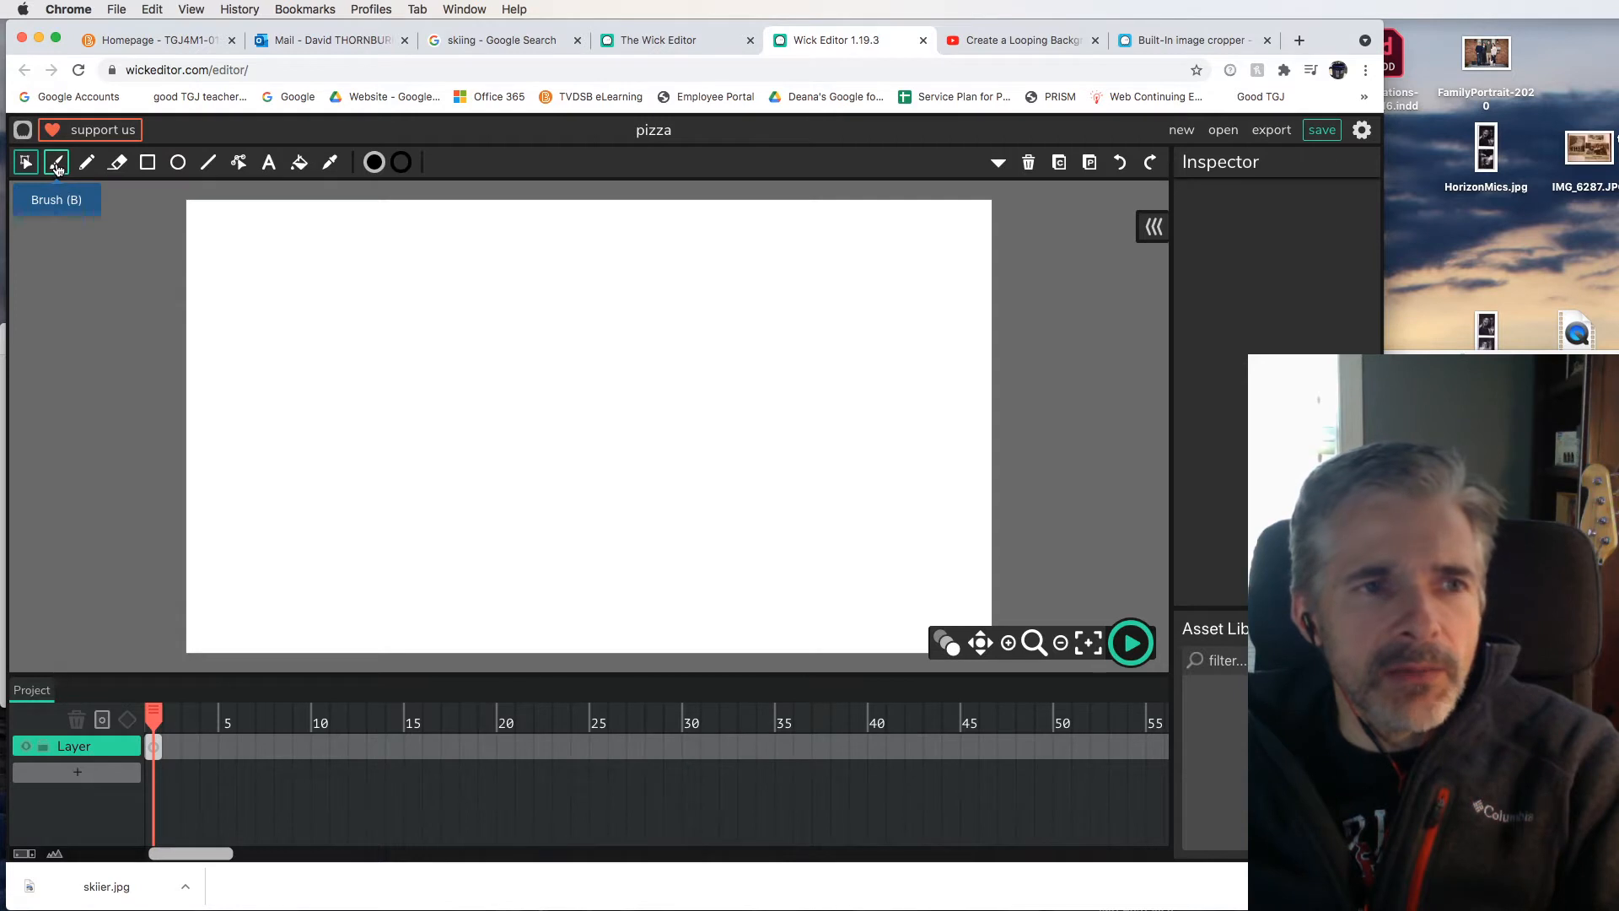
pyautogui.click(374, 163)
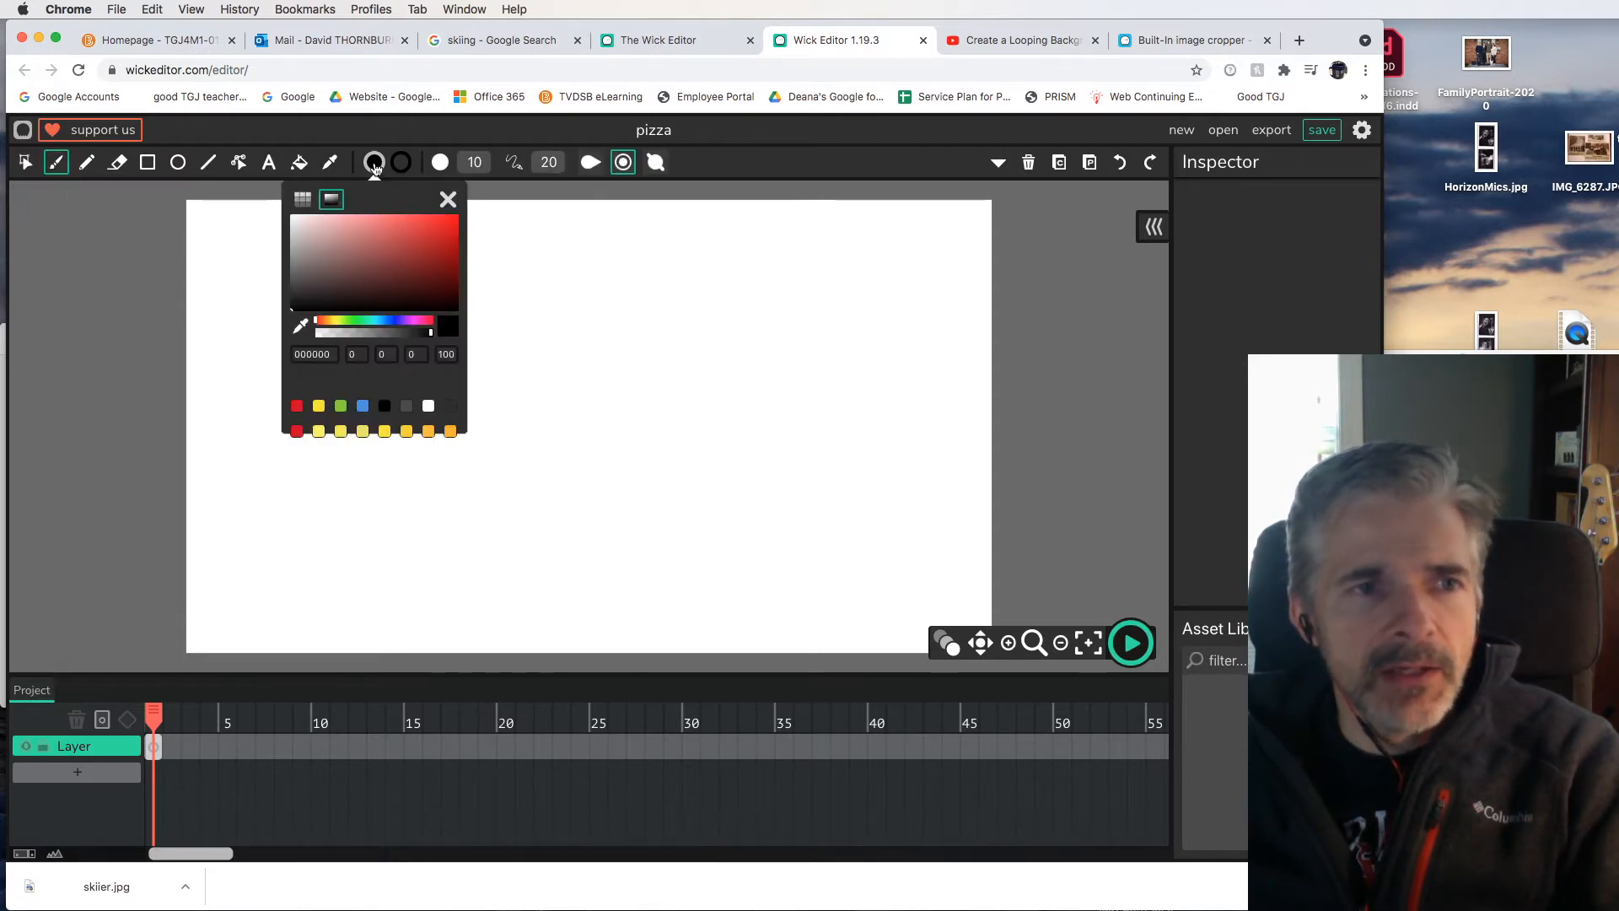
pyautogui.click(336, 323)
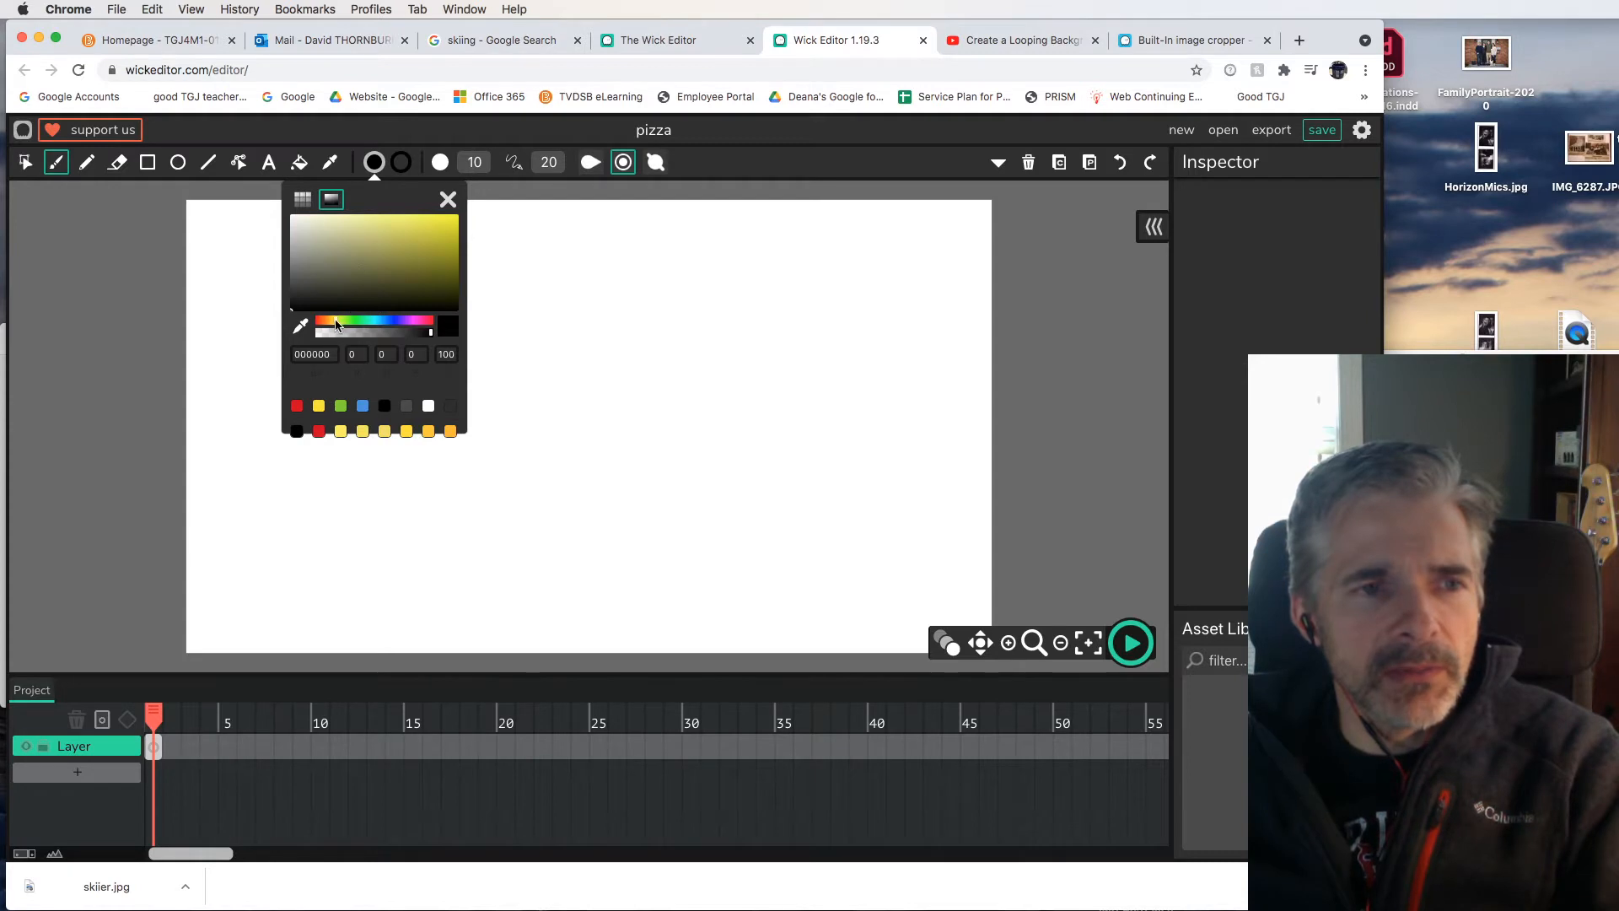
pyautogui.click(406, 221)
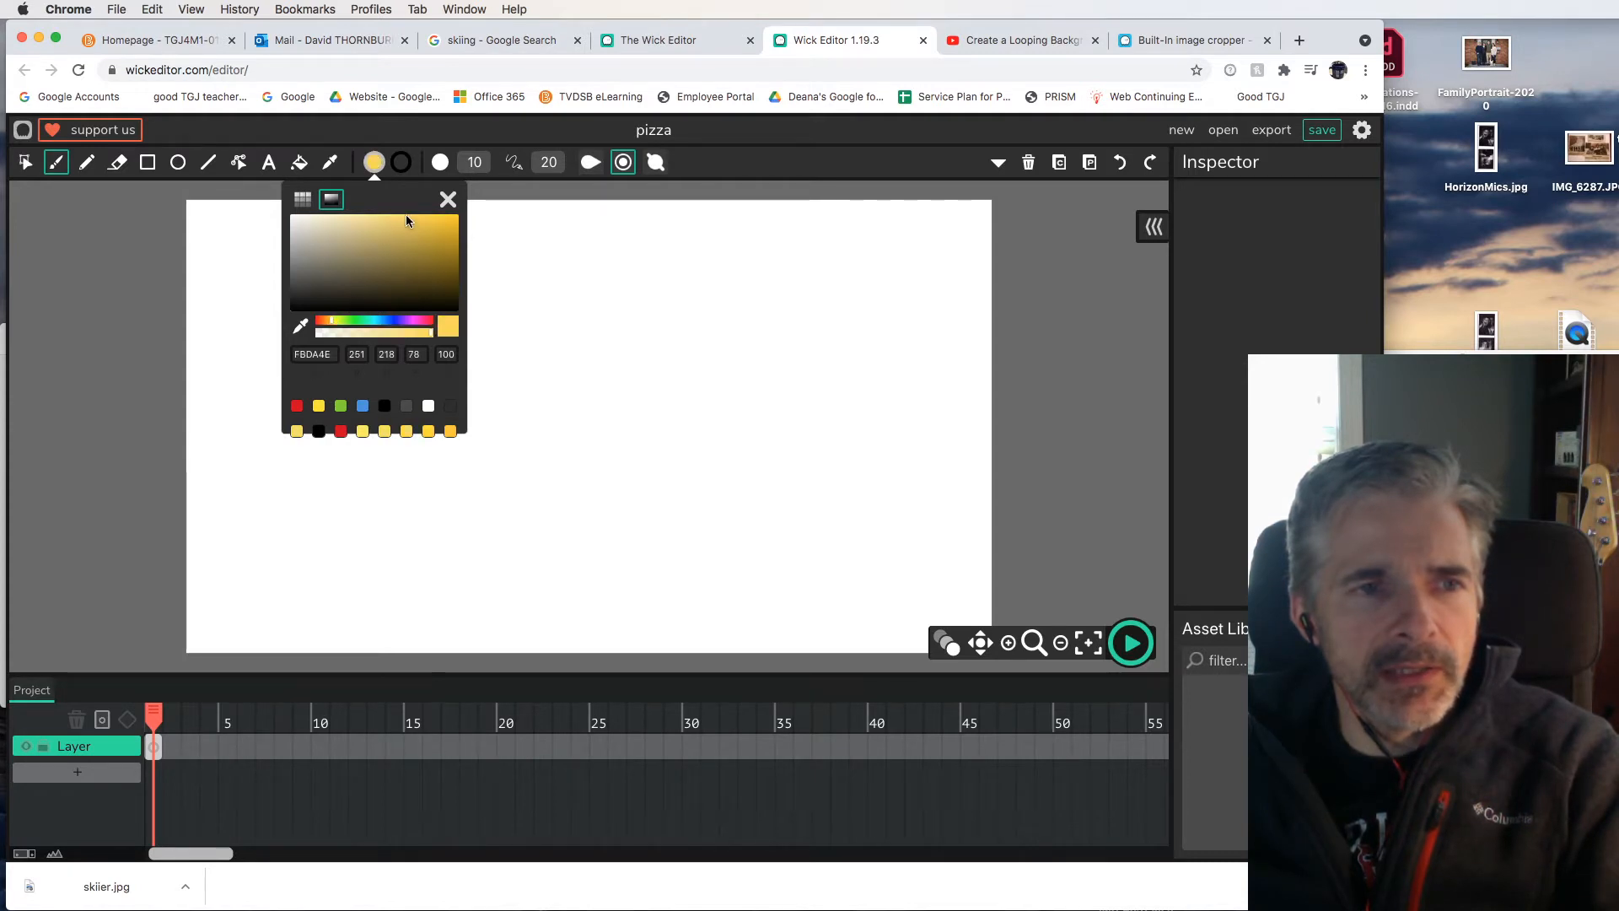
pyautogui.click(401, 225)
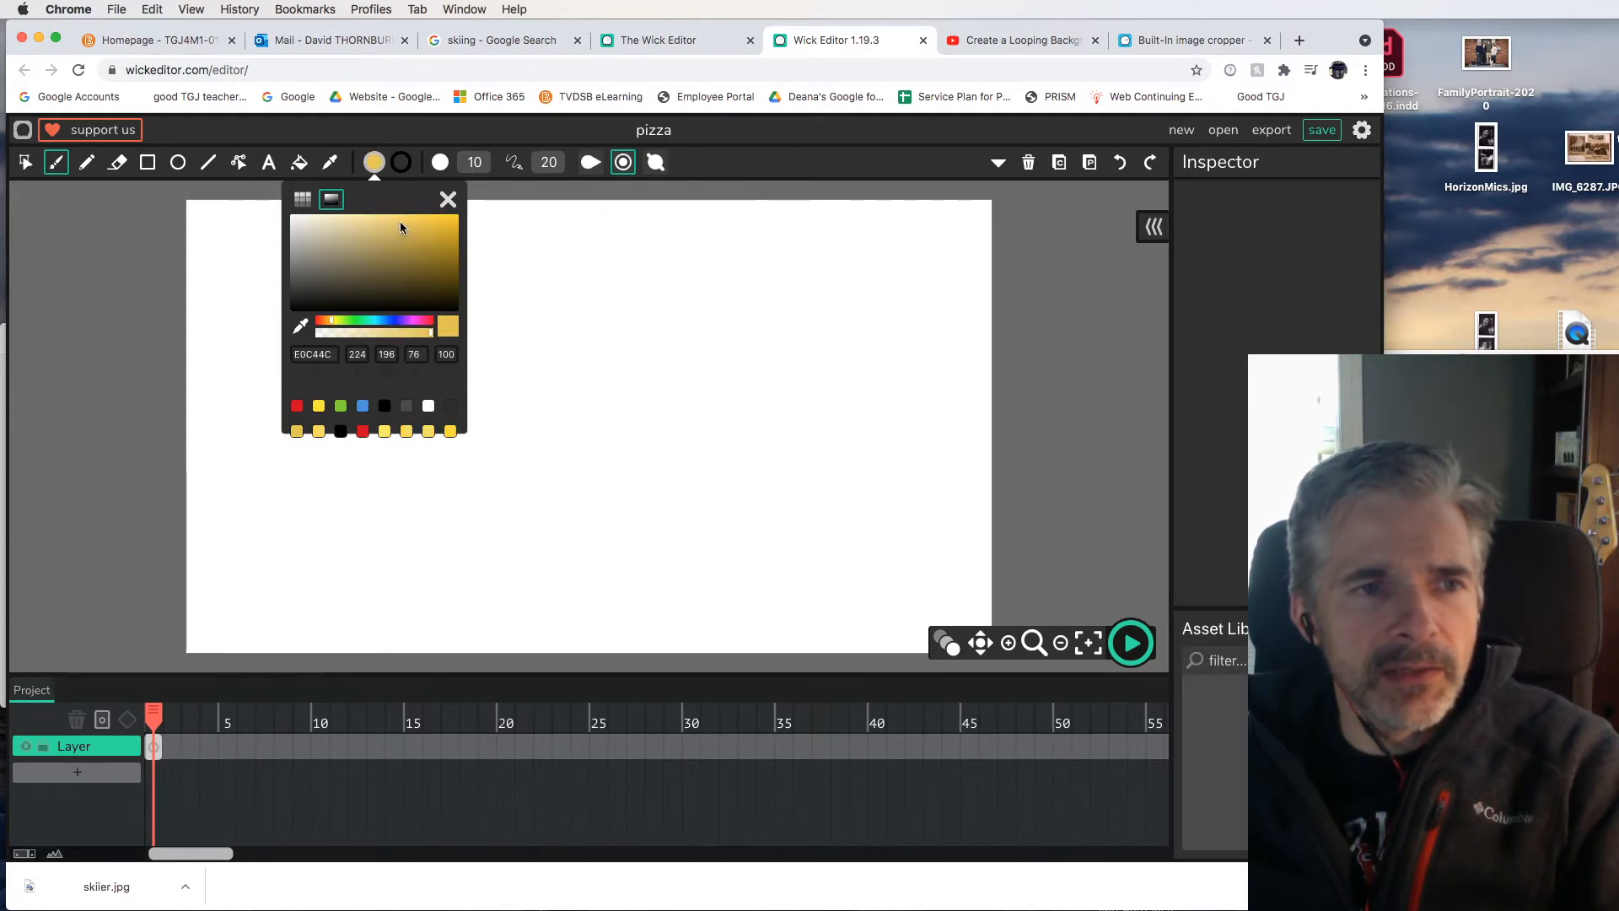
pyautogui.click(395, 215)
pyautogui.moveTo(328, 325); pyautogui.dragTo(331, 325)
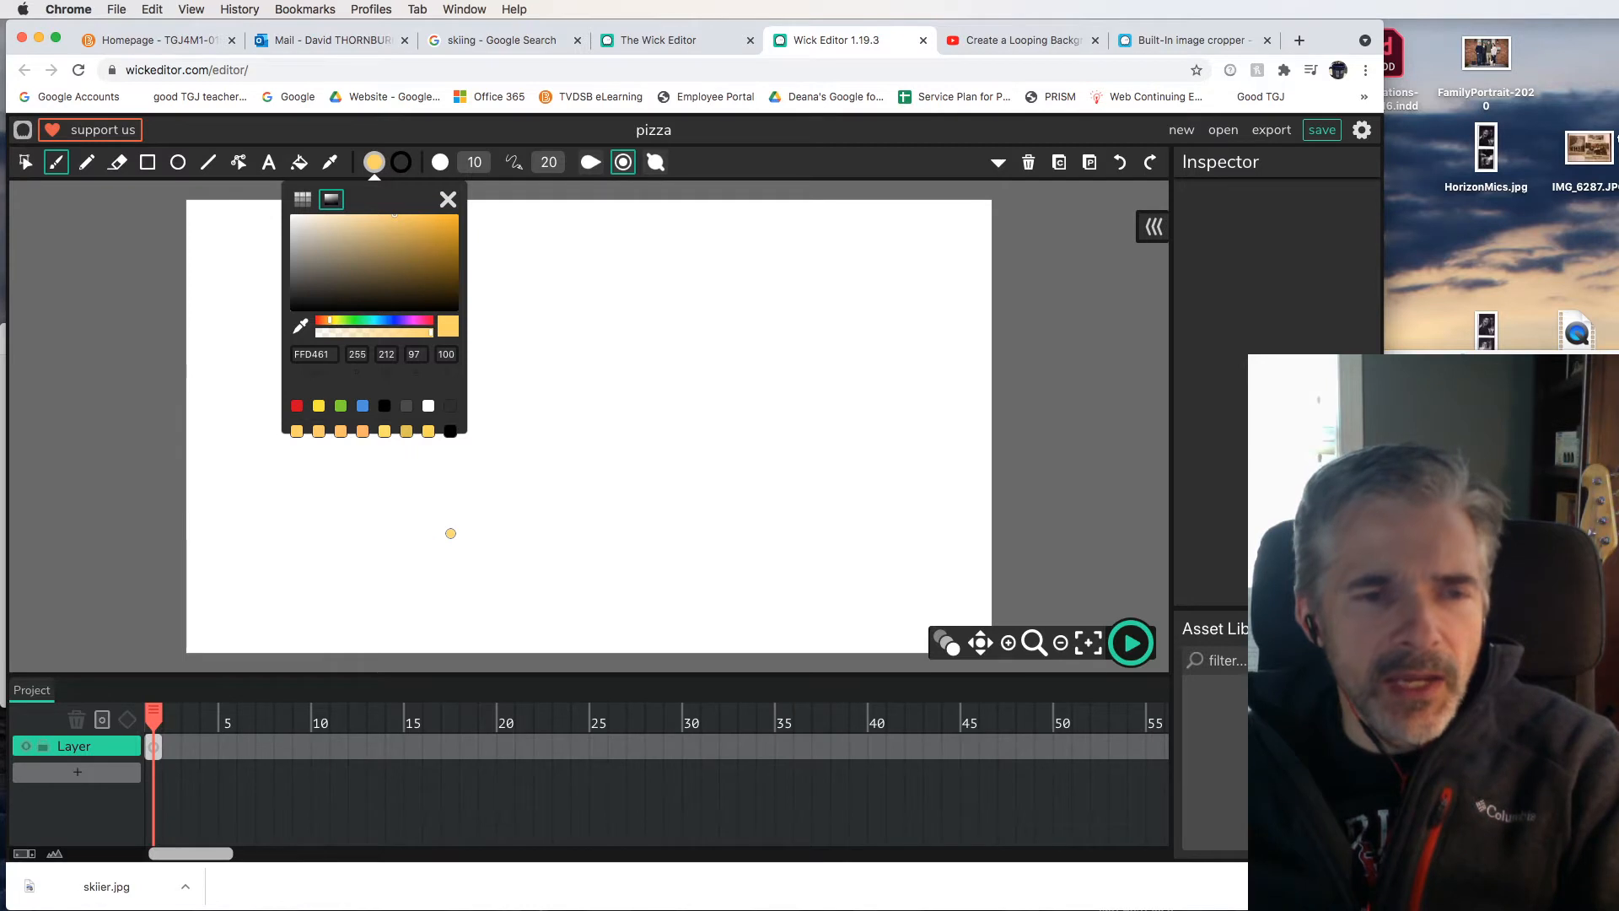
# Step: Paint the outline of a pizza slice with a scalloped crust edge on the first frame, using brush size 10
pyautogui.click(446, 557)
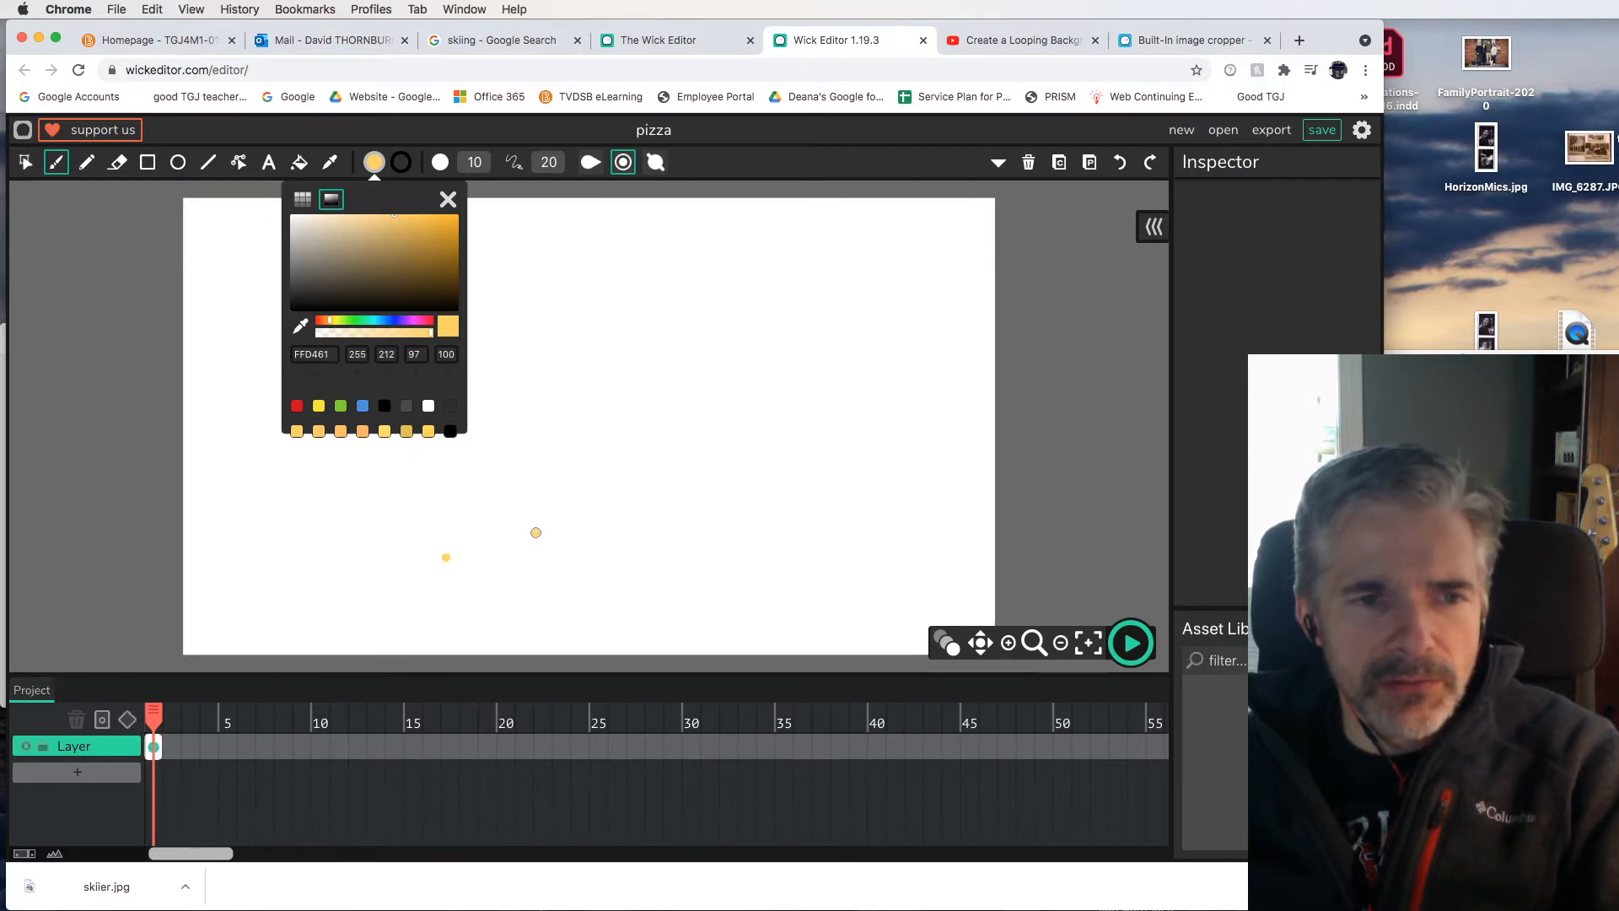
pyautogui.scroll(1, 817, 458)
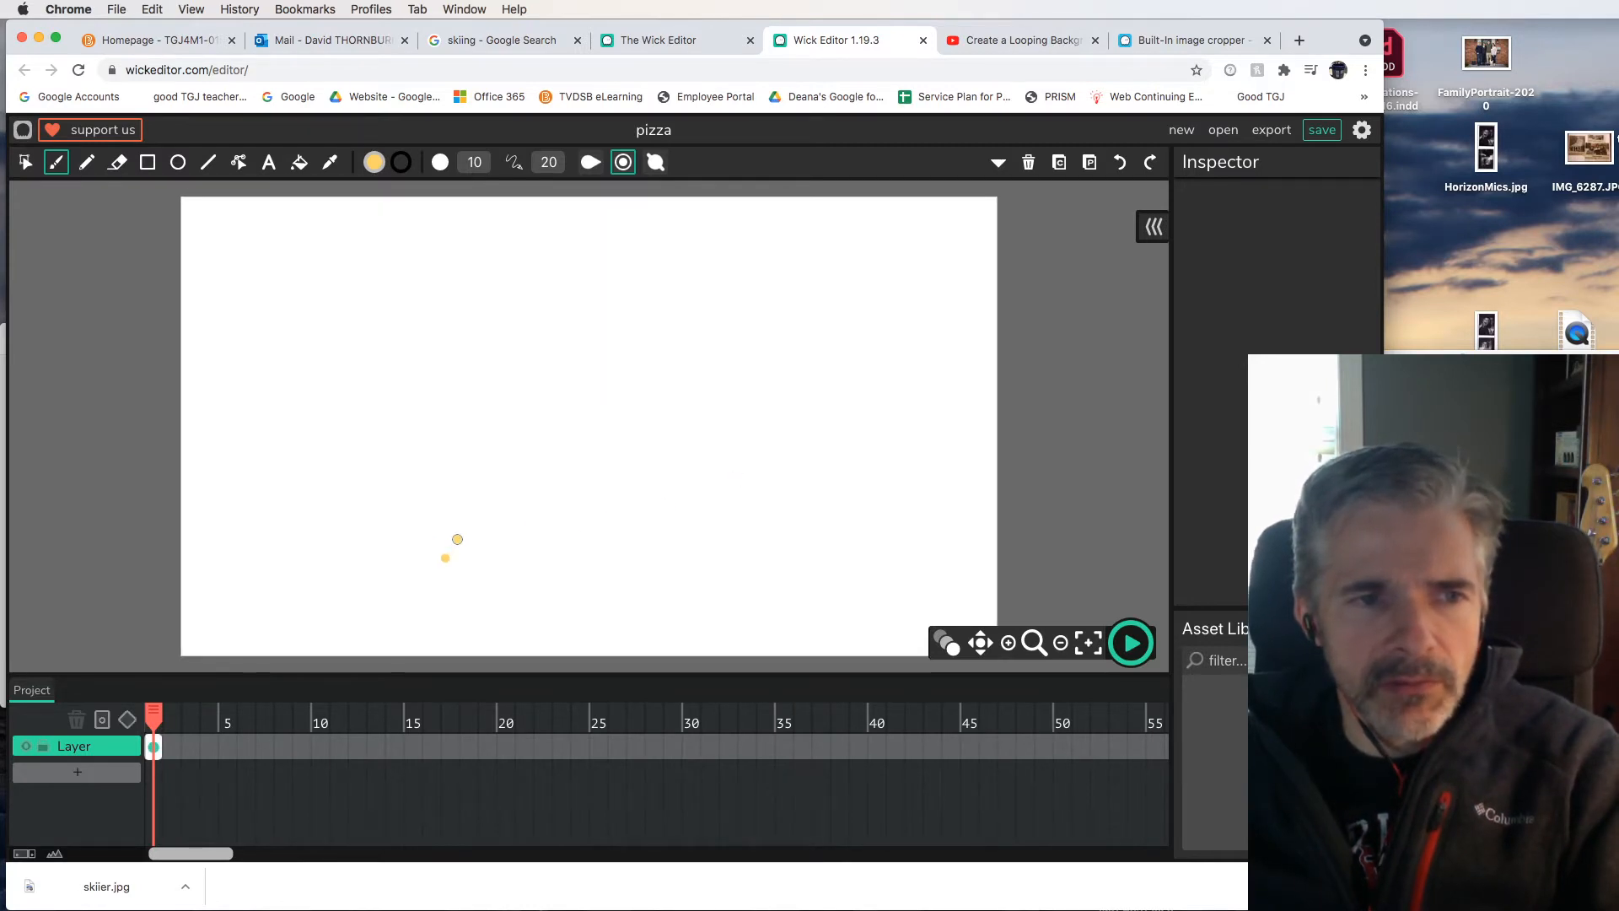
pyautogui.click(445, 556)
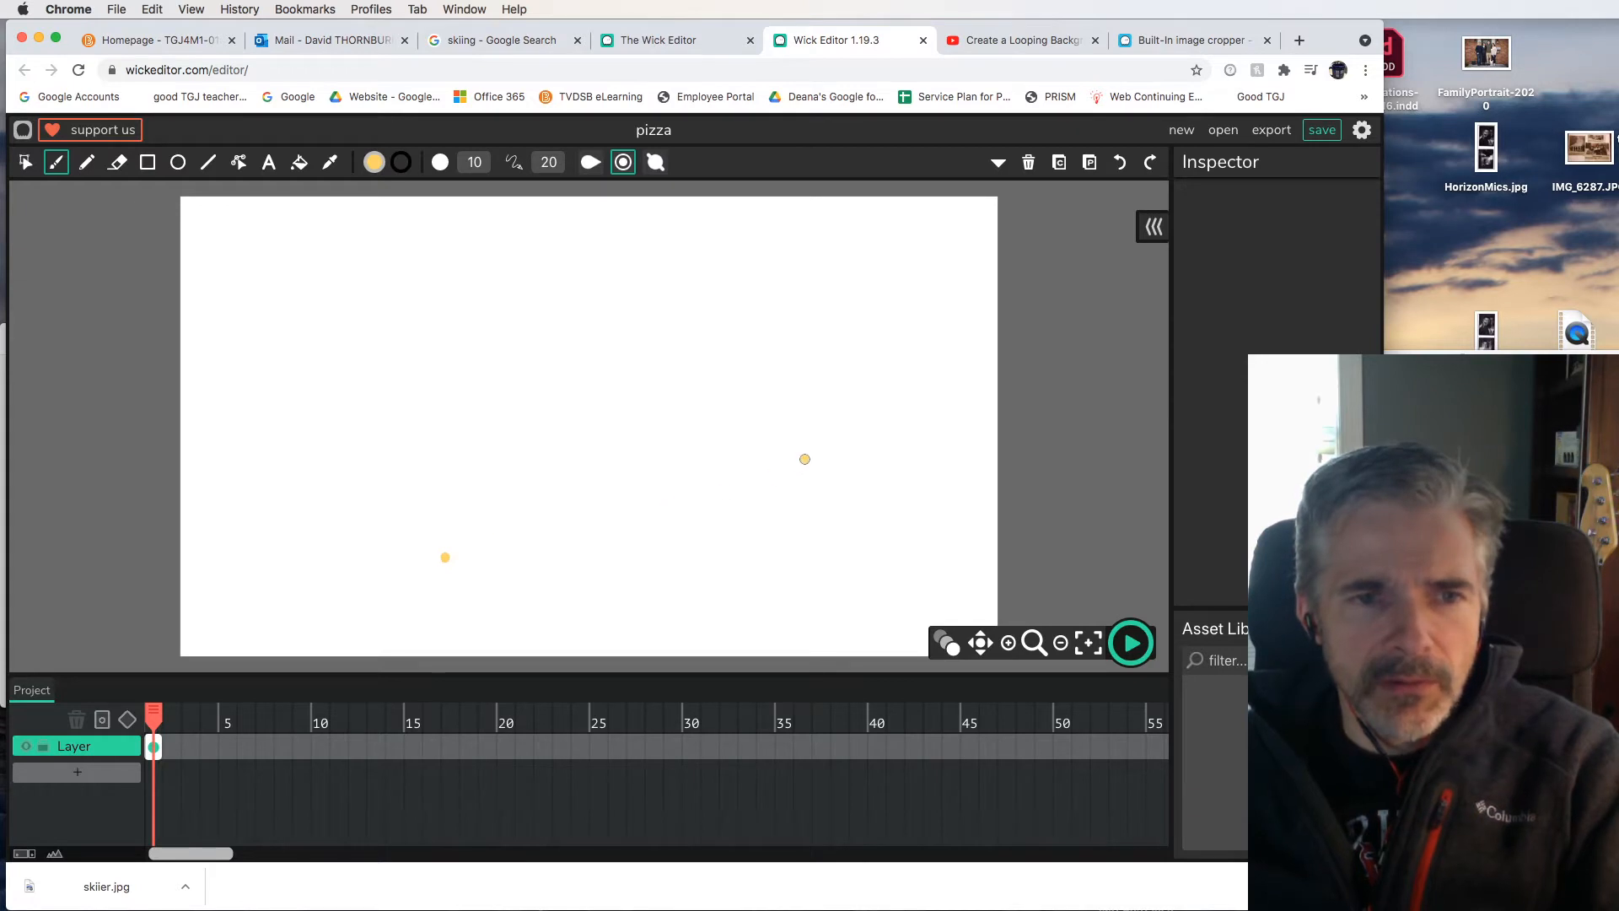
pyautogui.scroll(-1, 806, 458)
pyautogui.scroll(1, 803, 458)
pyautogui.moveTo(814, 452)
pyautogui.mouseDown()
pyautogui.moveTo(560, 545)
pyautogui.moveTo(442, 557)
pyautogui.moveTo(425, 521)
pyautogui.moveTo(567, 410)
pyautogui.mouseUp()
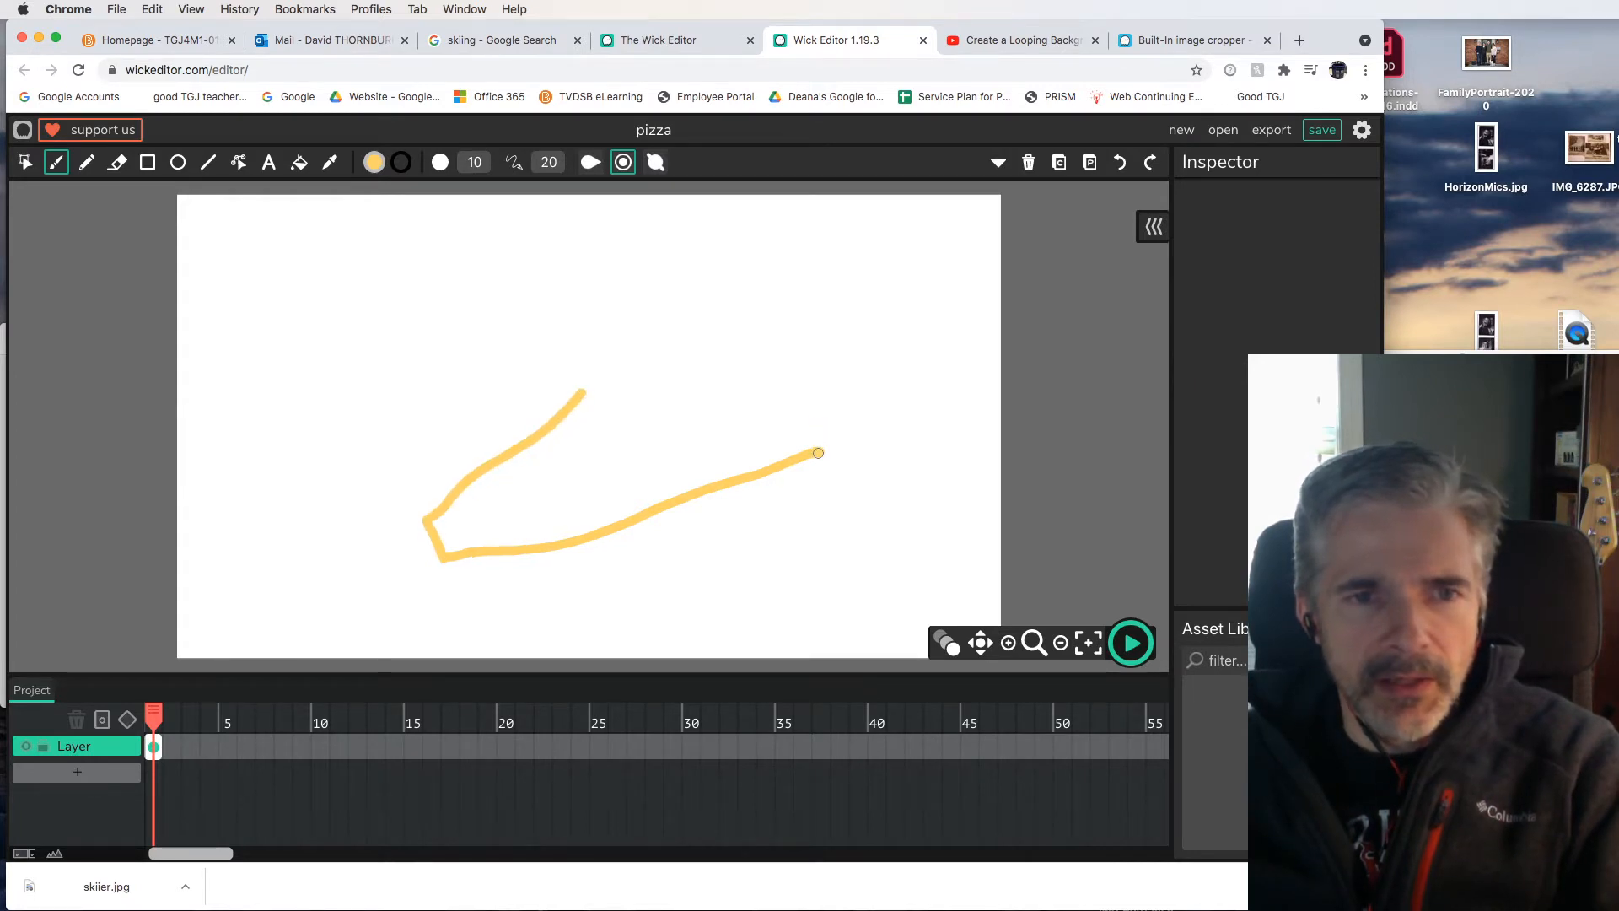
pyautogui.moveTo(821, 405)
pyautogui.mouseDown()
pyautogui.moveTo(795, 355)
pyautogui.moveTo(766, 377)
pyautogui.moveTo(727, 347)
pyautogui.moveTo(715, 365)
pyautogui.moveTo(637, 325)
pyautogui.moveTo(619, 342)
pyautogui.moveTo(603, 322)
pyautogui.moveTo(593, 363)
pyautogui.mouseUp()
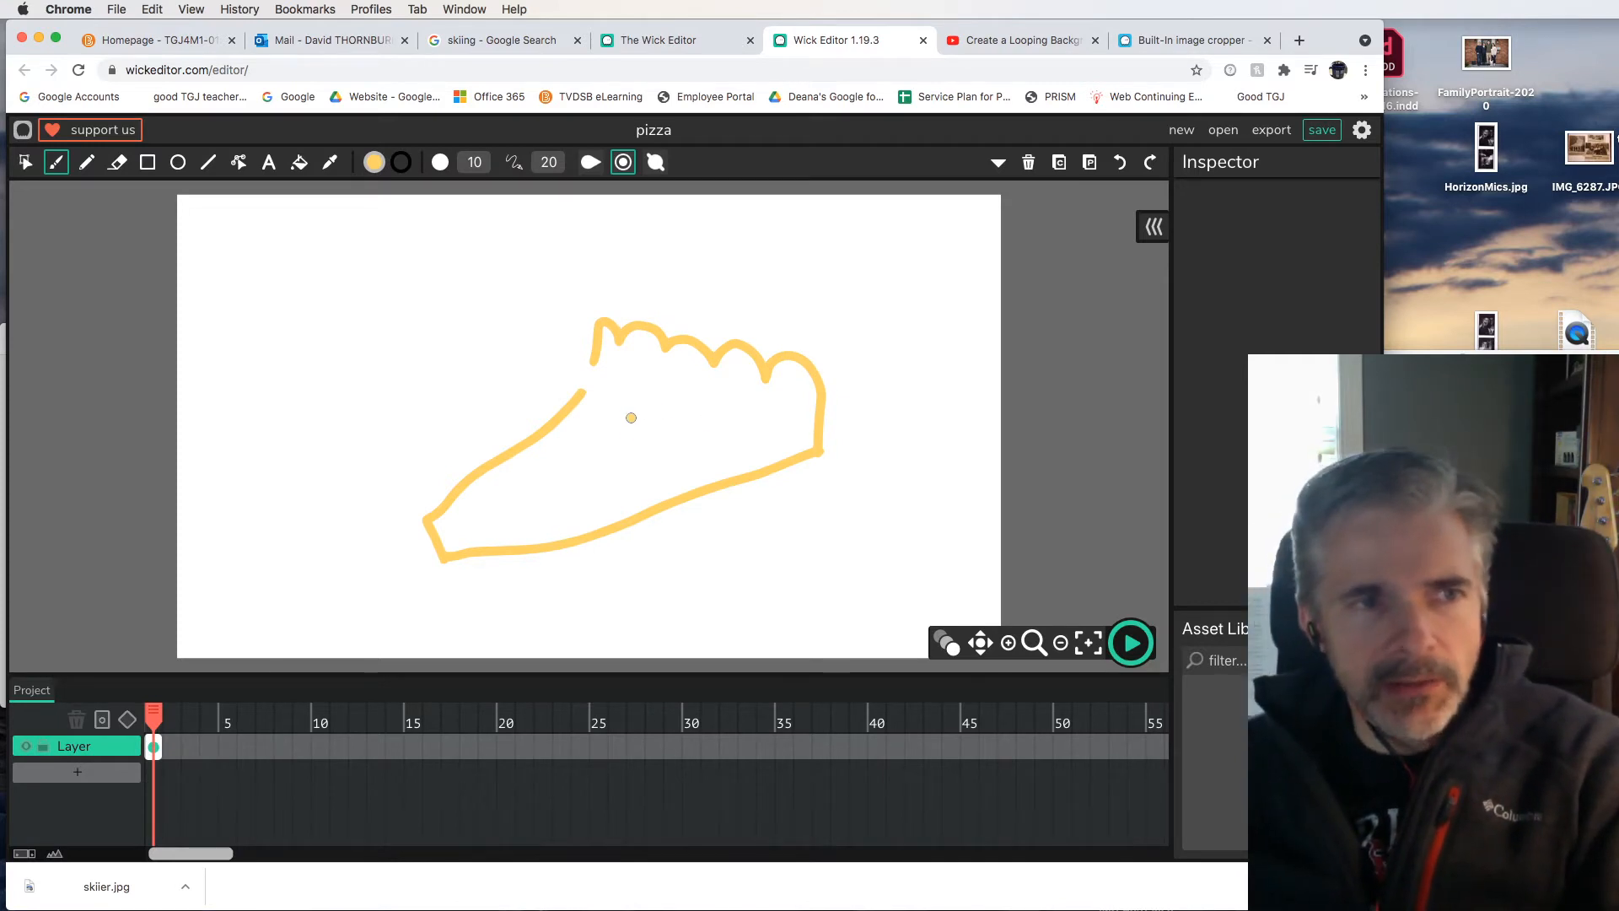
# Step: Close the gap beside the crust in the slice outline with the Brush, and fill the slice with yellow
pyautogui.click(298, 162)
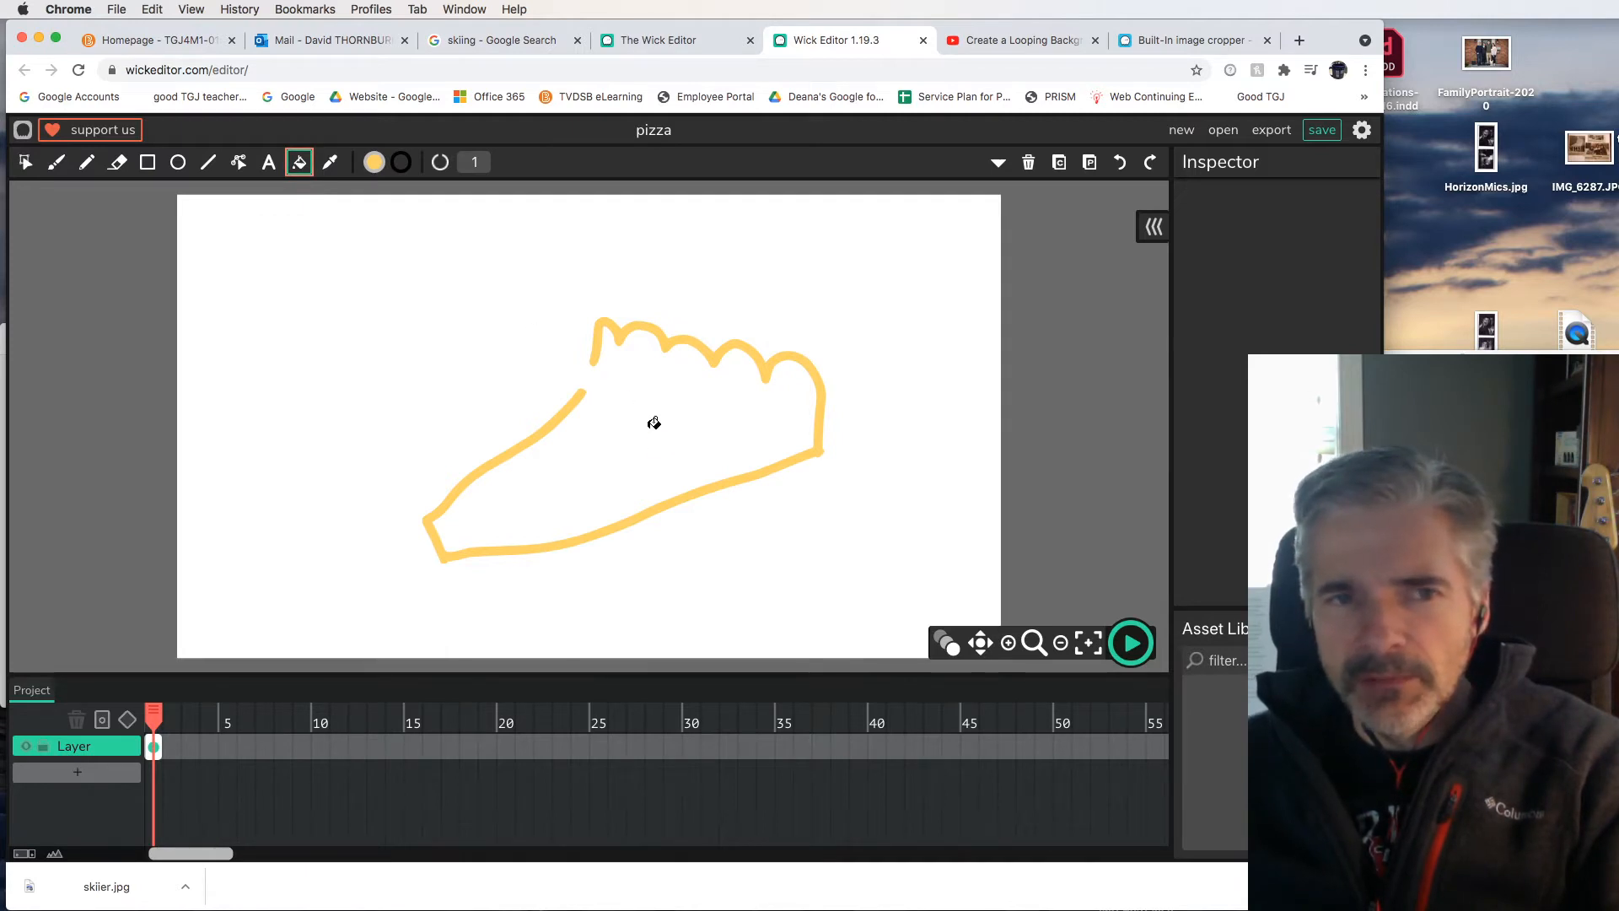
pyautogui.click(628, 440)
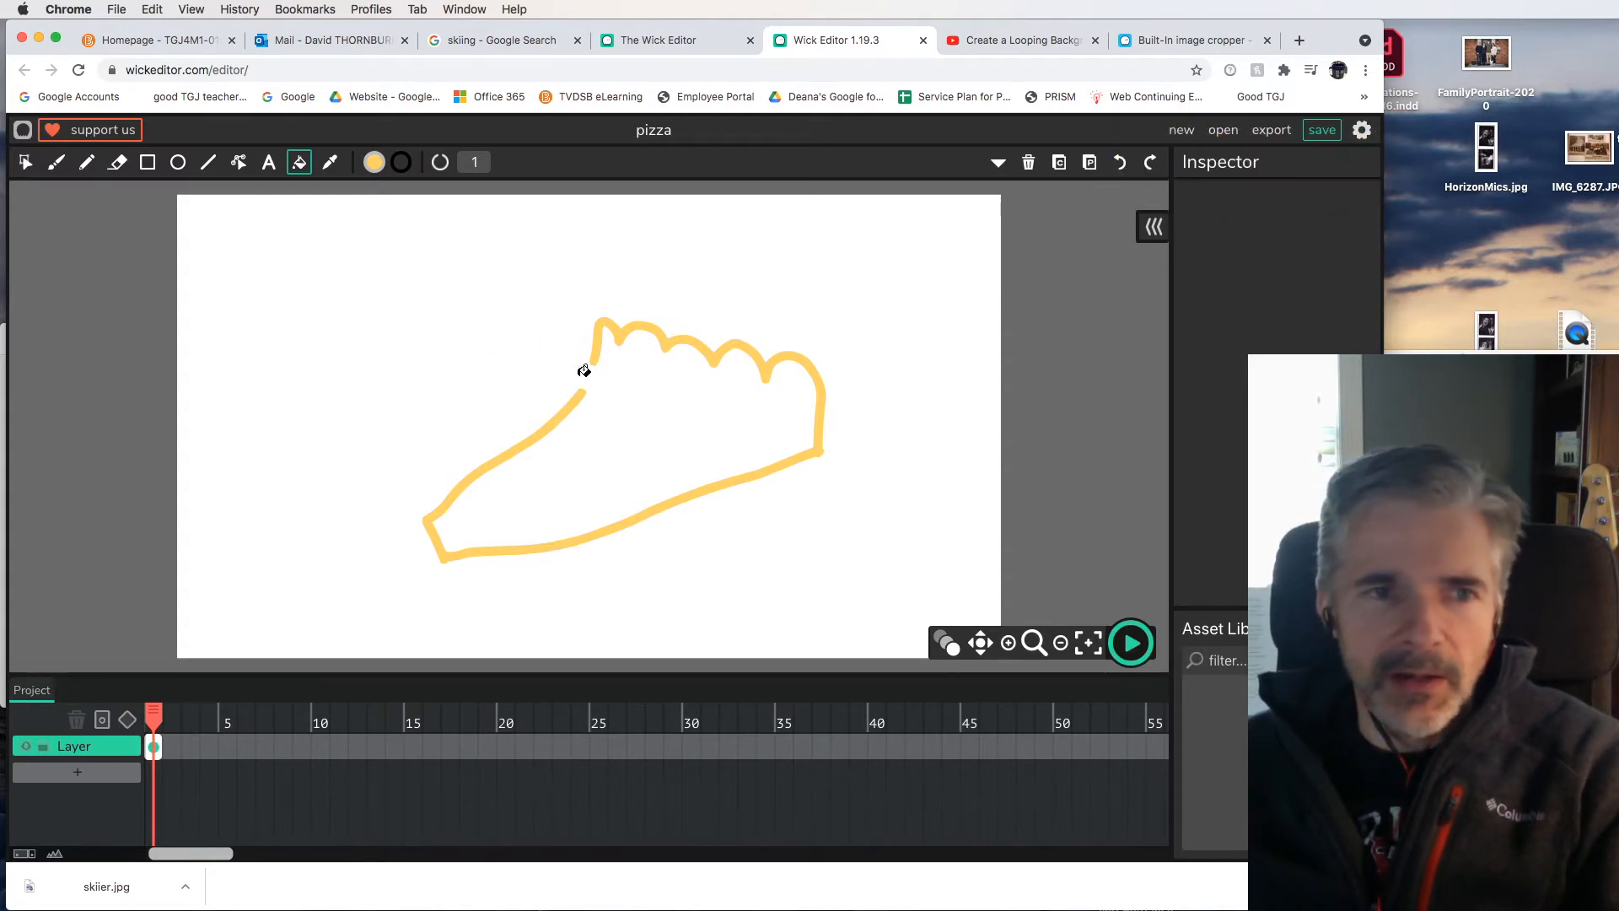
pyautogui.click(56, 162)
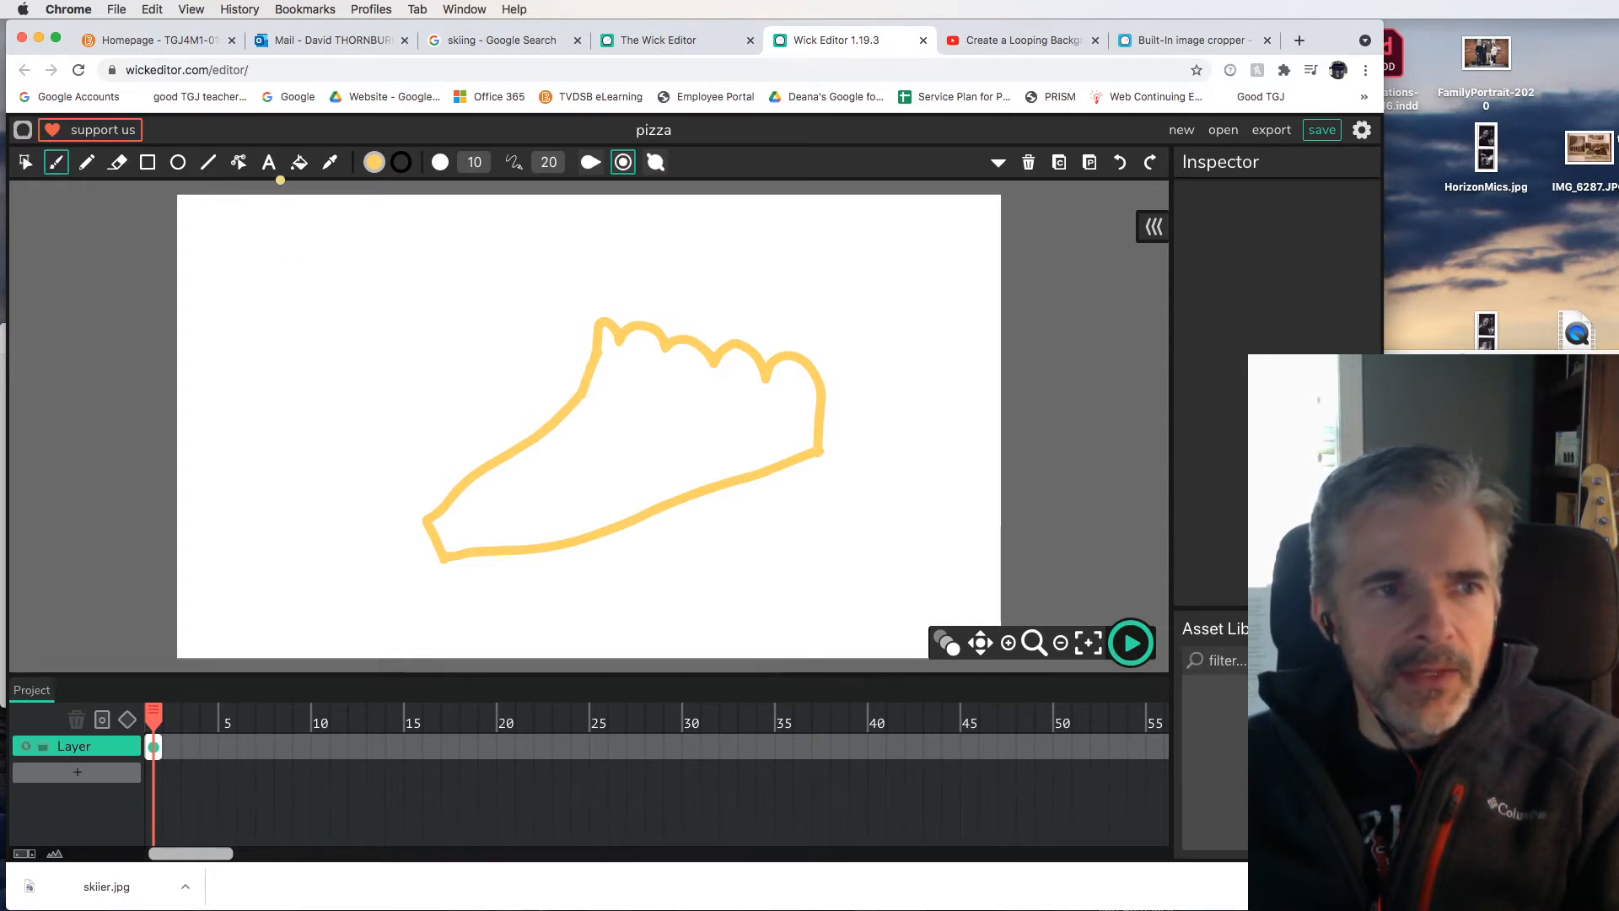
pyautogui.click(300, 162)
pyautogui.click(619, 390)
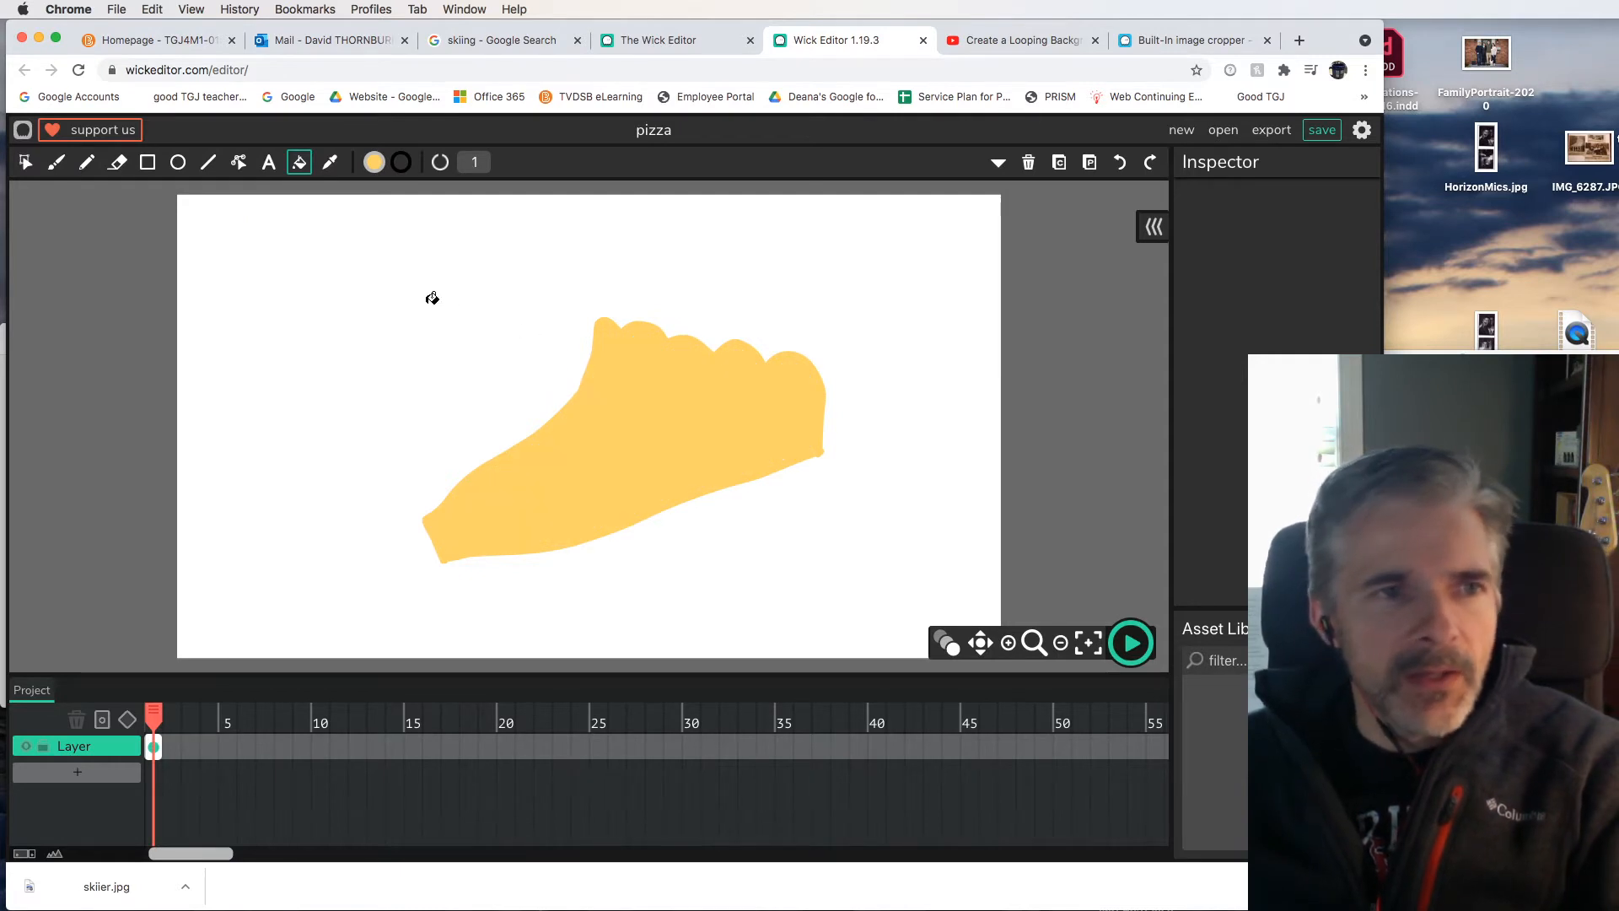
# Step: Outline the sauce area on top of the slice with the Brush in red, D0021B, and fill it with the same red
pyautogui.click(373, 162)
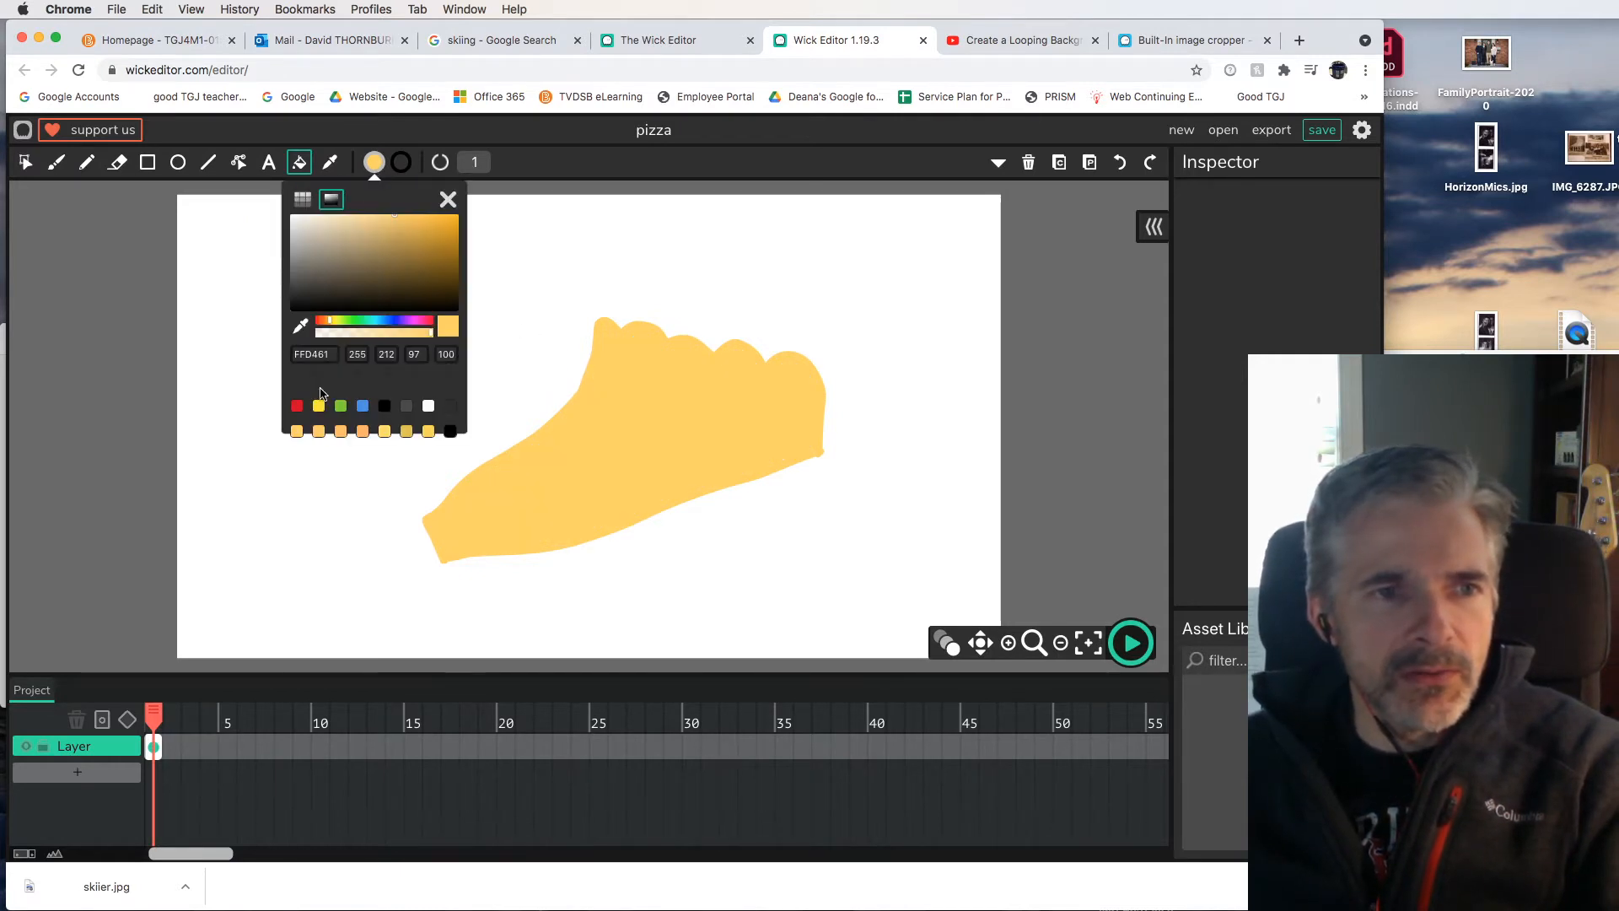
pyautogui.click(297, 407)
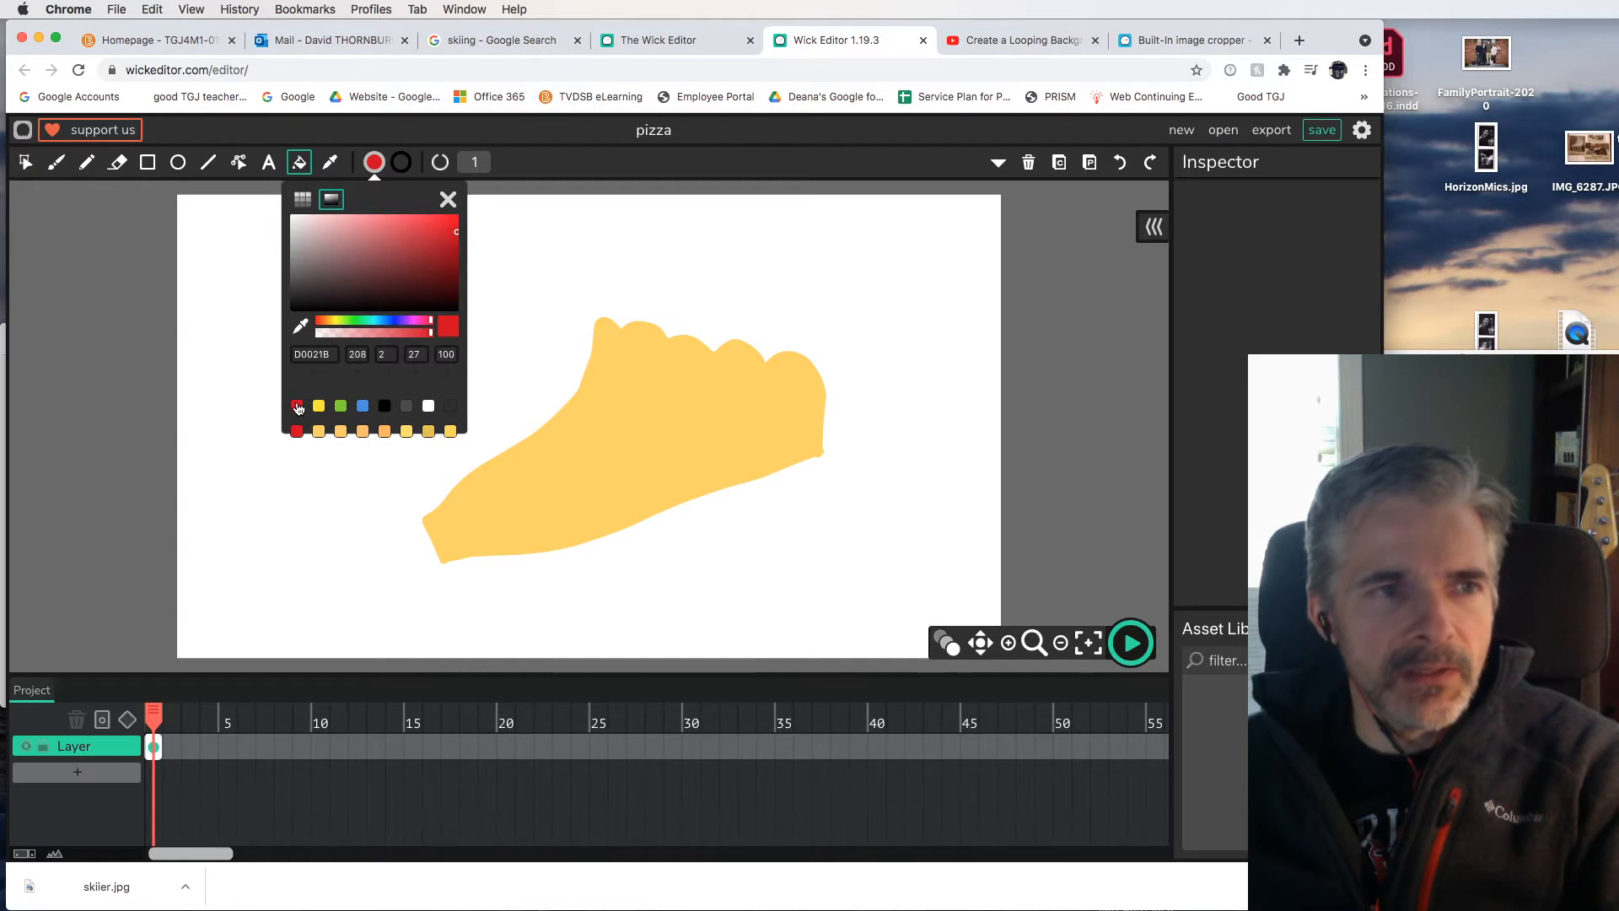
pyautogui.click(56, 162)
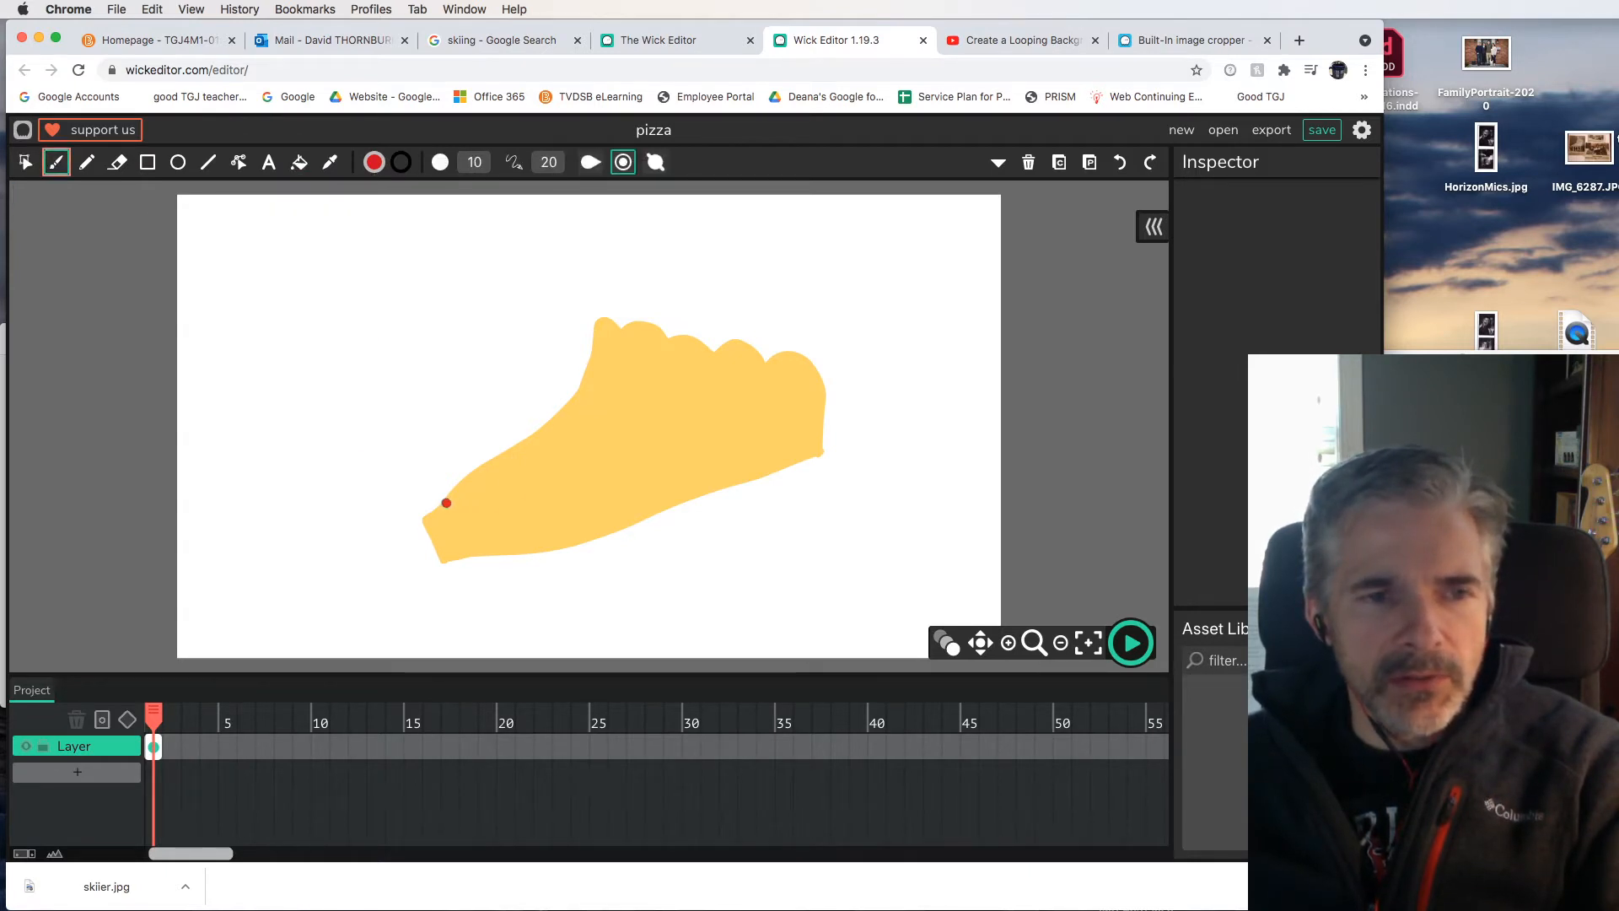
pyautogui.moveTo(462, 501)
pyautogui.mouseDown()
pyautogui.moveTo(591, 485)
pyautogui.moveTo(652, 460)
pyautogui.moveTo(650, 444)
pyautogui.moveTo(706, 447)
pyautogui.moveTo(651, 431)
pyautogui.moveTo(769, 428)
pyautogui.moveTo(580, 389)
pyautogui.moveTo(443, 503)
pyautogui.moveTo(492, 516)
pyautogui.moveTo(447, 514)
pyautogui.mouseUp()
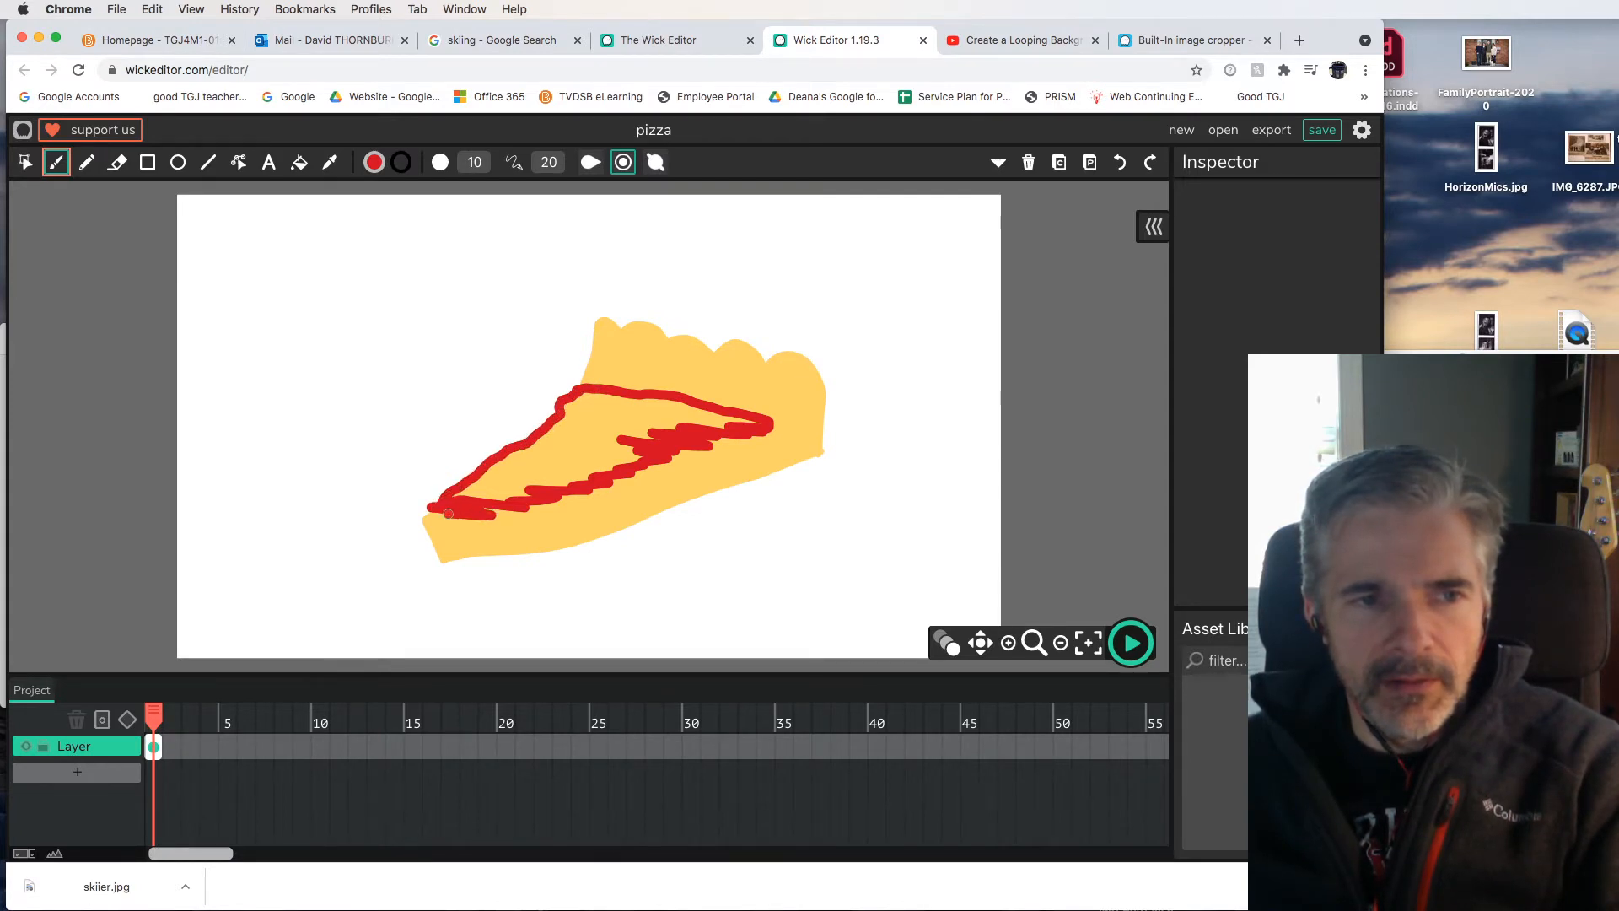
pyautogui.click(300, 162)
pyautogui.click(526, 425)
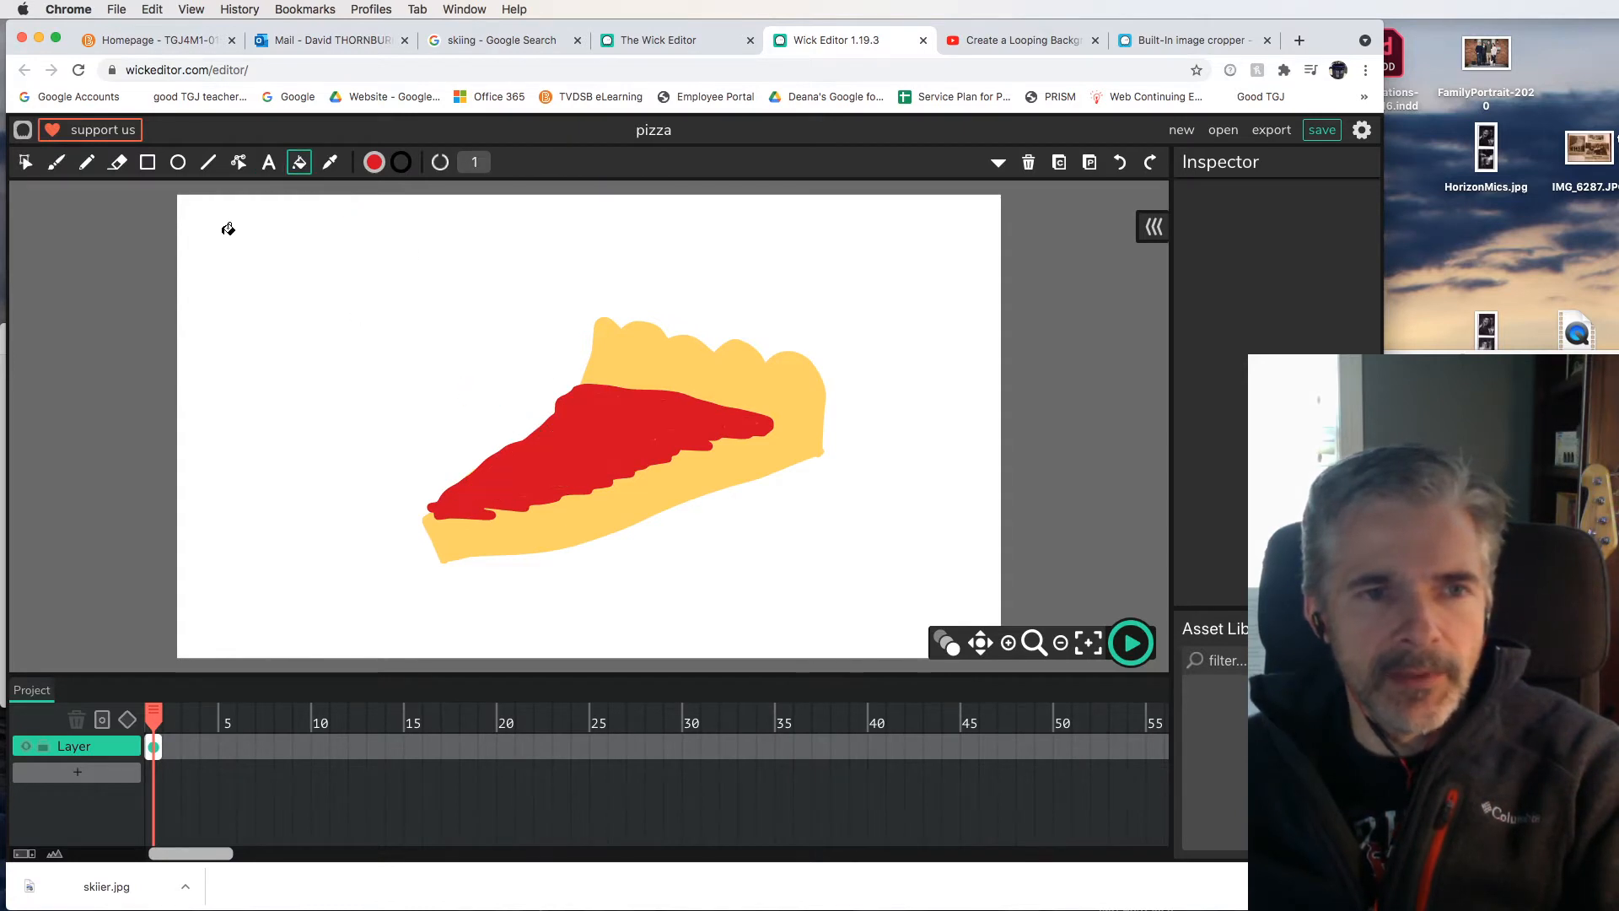
# Step: Set the fill color to a pale cheese yellow, F4E296
pyautogui.click(374, 163)
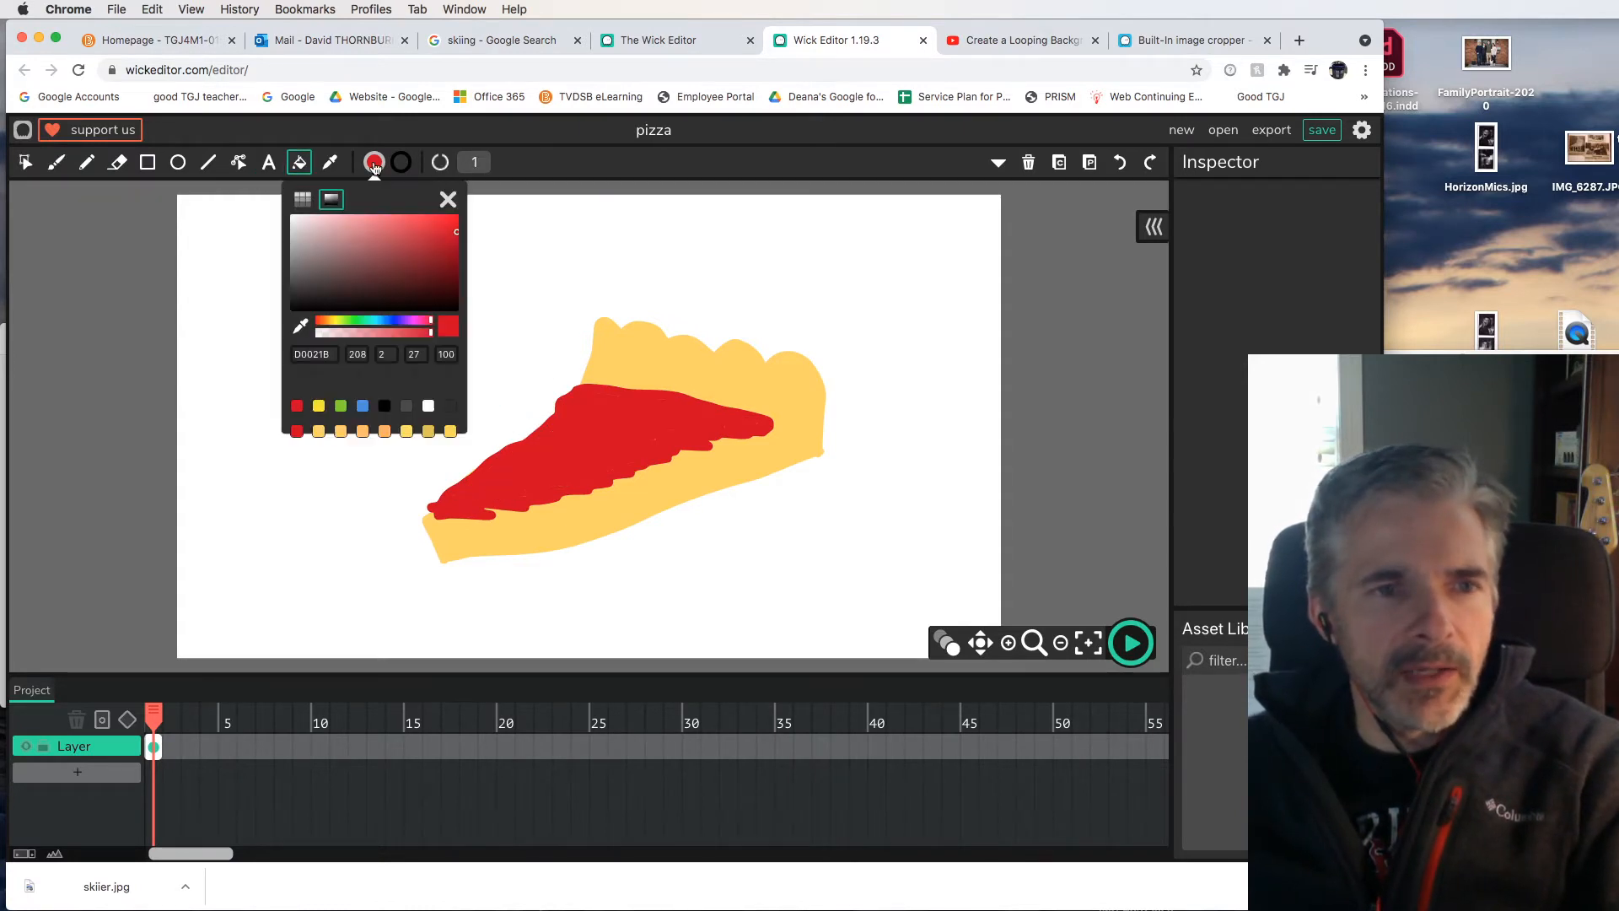
pyautogui.click(407, 431)
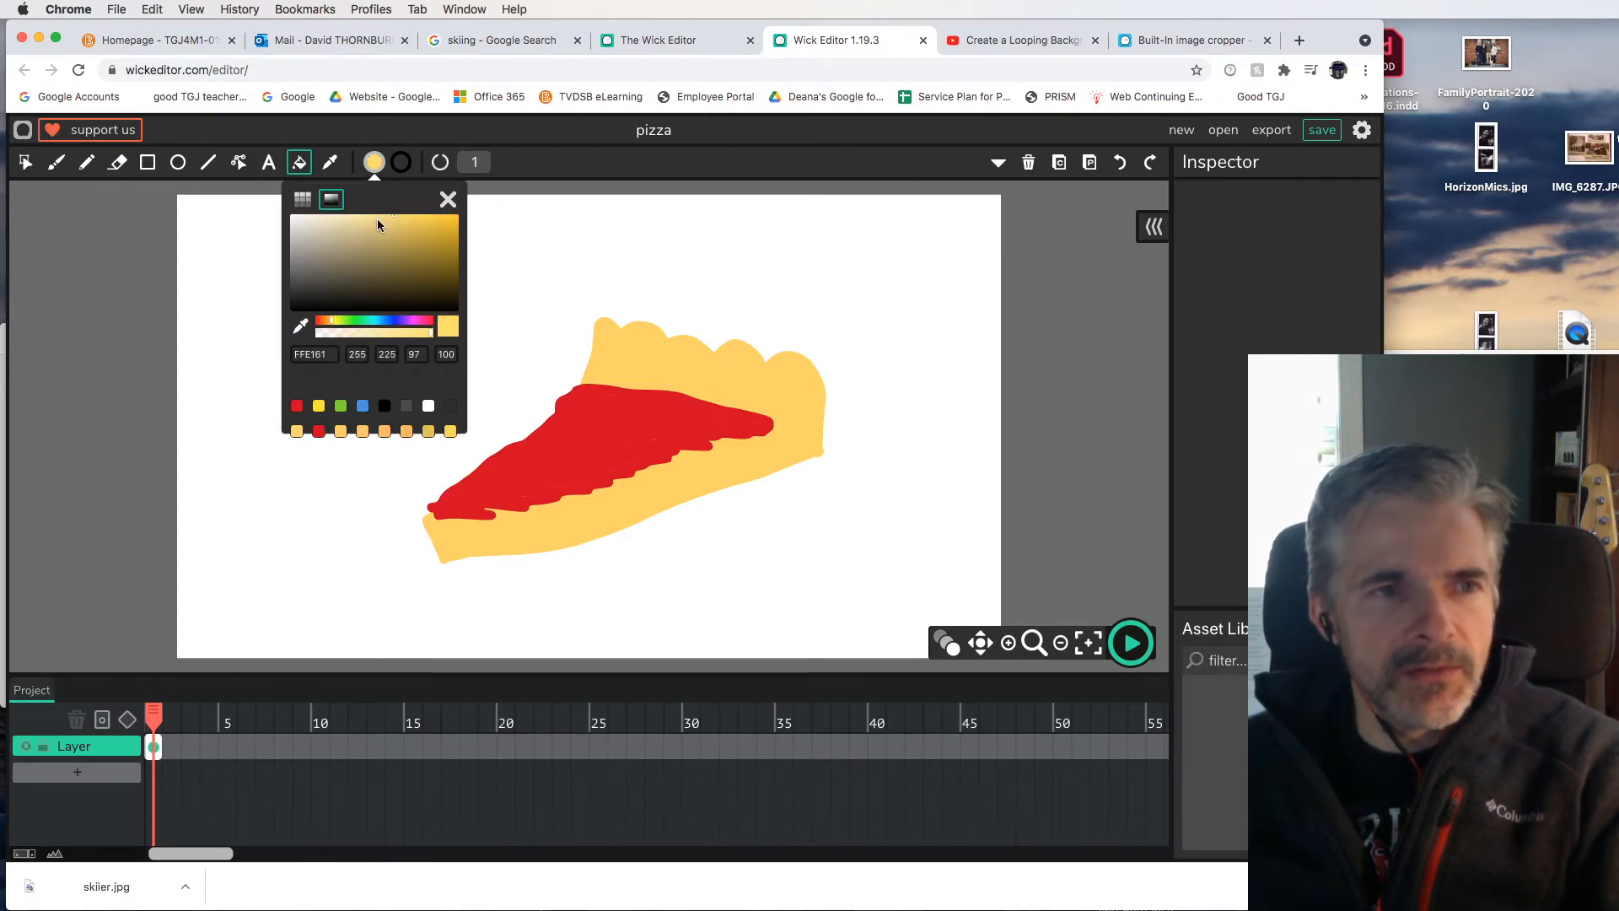
pyautogui.click(347, 215)
pyautogui.click(352, 218)
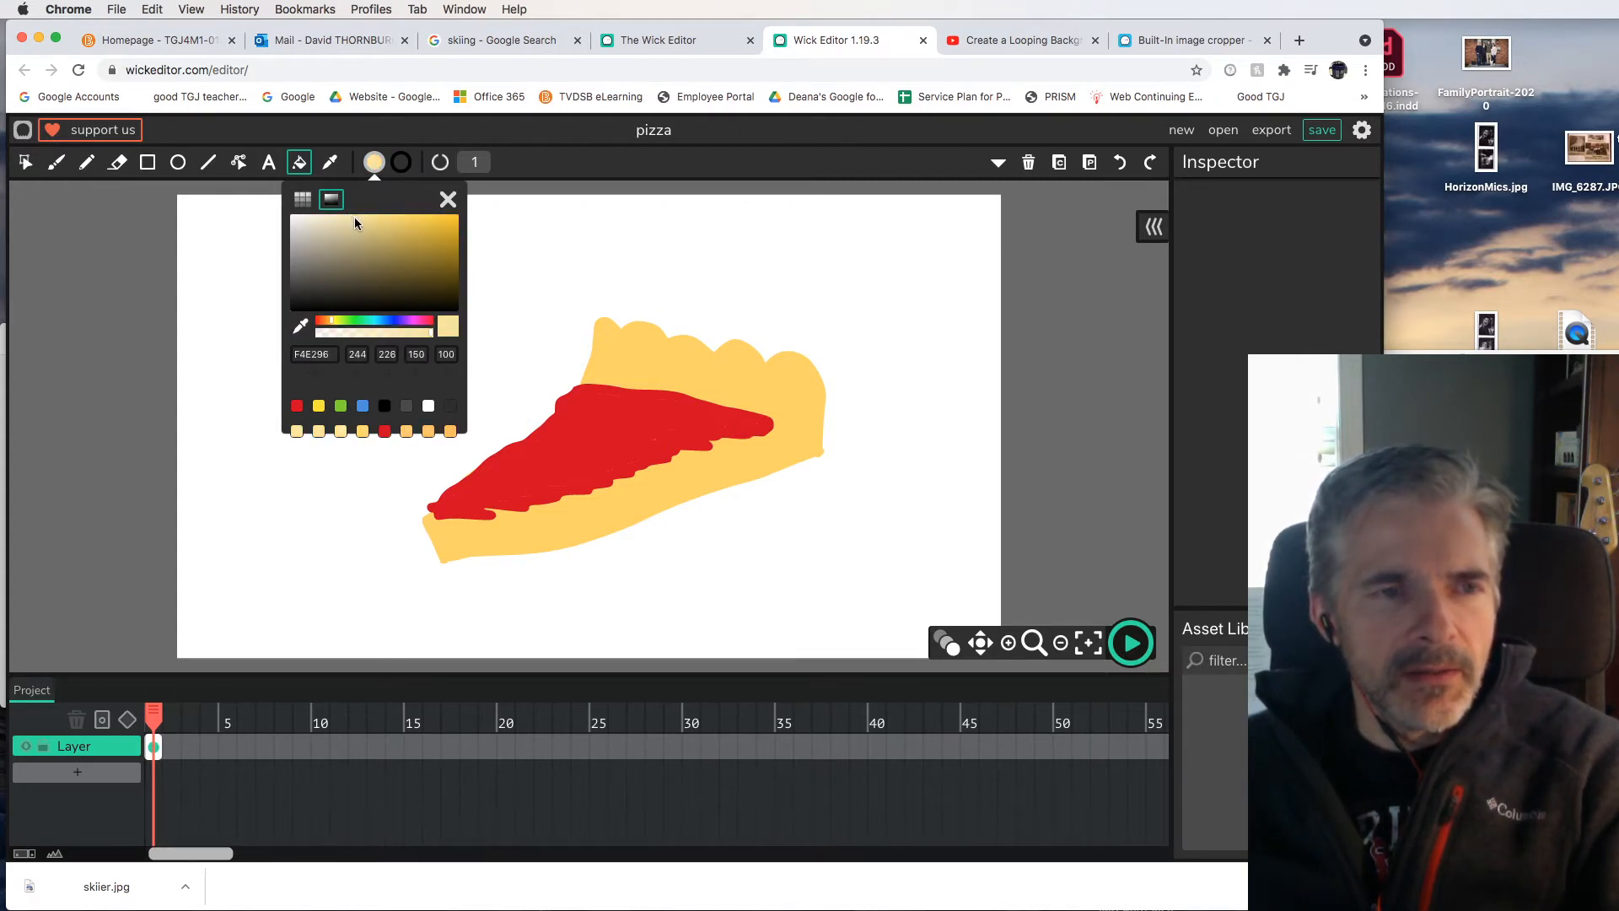
pyautogui.click(448, 199)
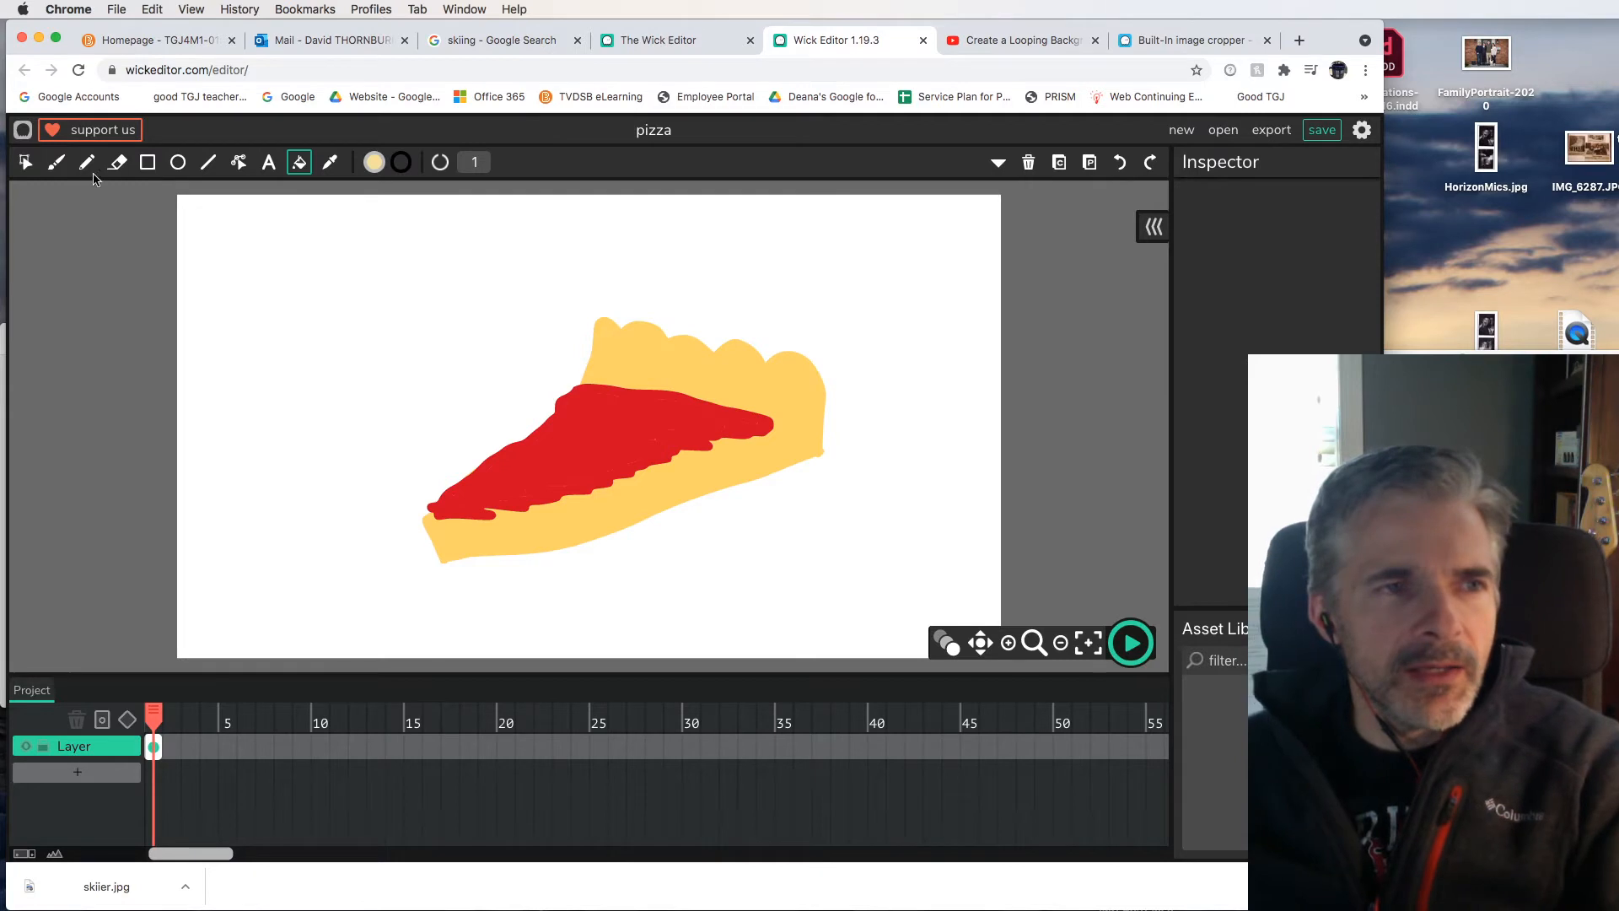
# Step: Paint strands of shredded cheese across the red sauce with the Brush at size 10
pyautogui.click(55, 163)
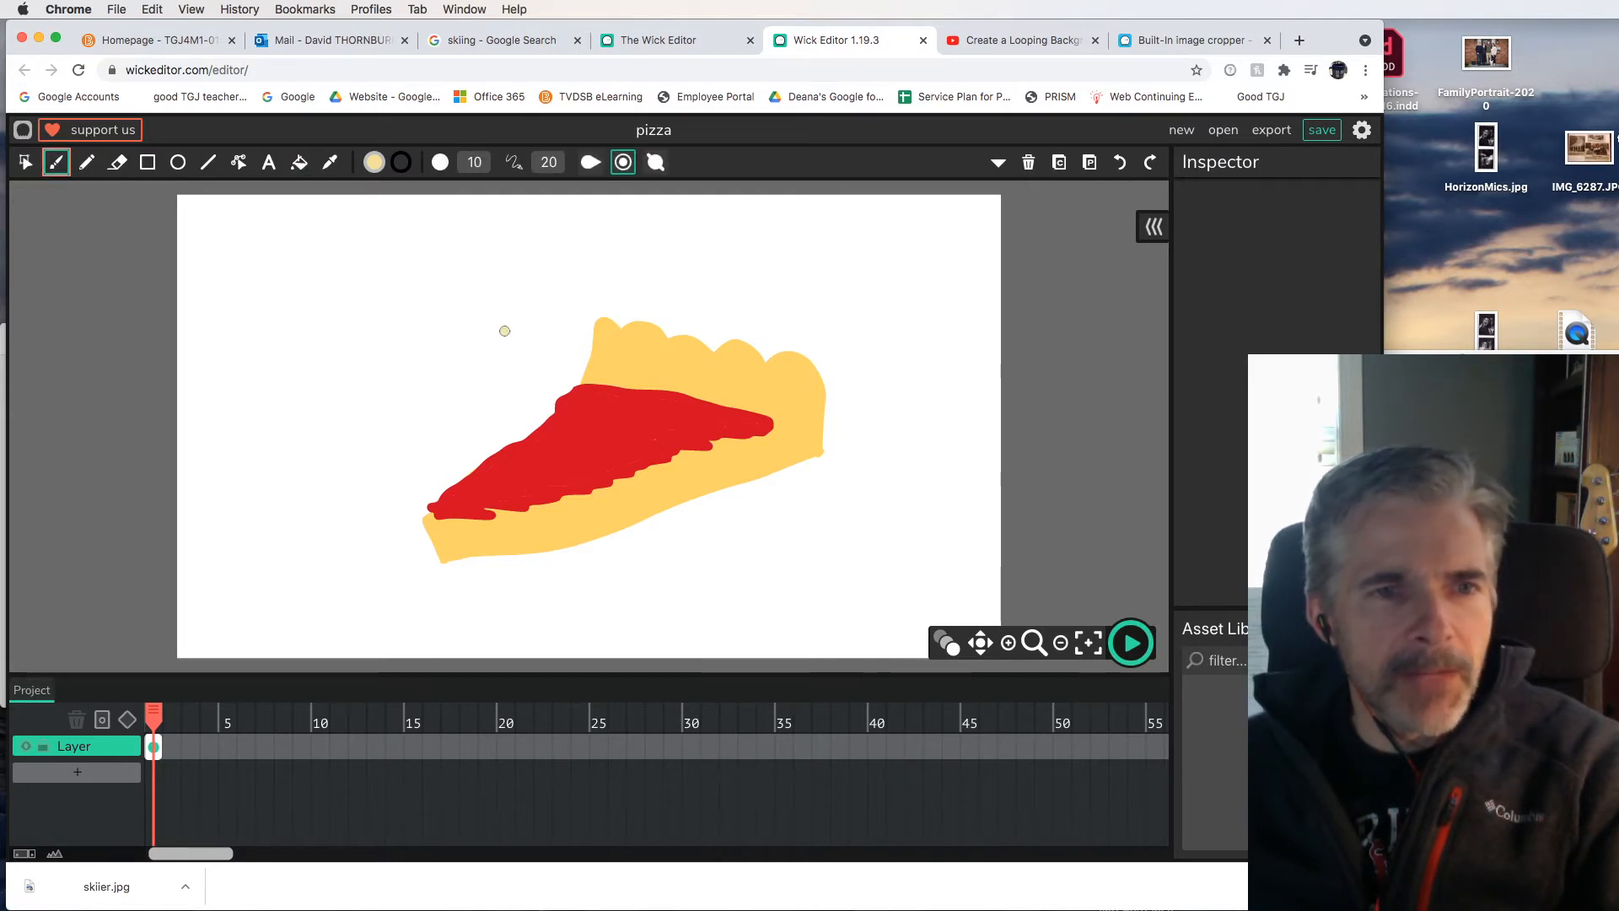
pyautogui.moveTo(559, 398)
pyautogui.mouseDown()
pyautogui.moveTo(637, 402)
pyautogui.moveTo(533, 445)
pyautogui.moveTo(573, 463)
pyautogui.moveTo(439, 498)
pyautogui.moveTo(536, 462)
pyautogui.moveTo(563, 426)
pyautogui.mouseUp()
pyautogui.click(521, 458)
pyautogui.click(553, 459)
pyautogui.moveTo(558, 417); pyautogui.dragTo(646, 413)
pyautogui.moveTo(704, 413)
pyautogui.mouseDown()
pyautogui.moveTo(763, 412)
pyautogui.moveTo(716, 413)
pyautogui.moveTo(737, 429)
pyautogui.mouseUp()
pyautogui.click(641, 393)
pyautogui.moveTo(712, 425)
pyautogui.mouseDown()
pyautogui.moveTo(627, 429)
pyautogui.moveTo(682, 440)
pyautogui.mouseUp()
pyautogui.moveTo(665, 443); pyautogui.dragTo(573, 458)
pyautogui.moveTo(589, 461)
pyautogui.mouseDown()
pyautogui.moveTo(623, 466)
pyautogui.moveTo(465, 506)
pyautogui.moveTo(544, 438)
pyautogui.moveTo(599, 430)
pyautogui.moveTo(582, 426)
pyautogui.mouseUp()
pyautogui.moveTo(557, 407)
pyautogui.mouseDown()
pyautogui.moveTo(666, 396)
pyautogui.moveTo(598, 448)
pyautogui.moveTo(540, 462)
pyautogui.mouseUp()
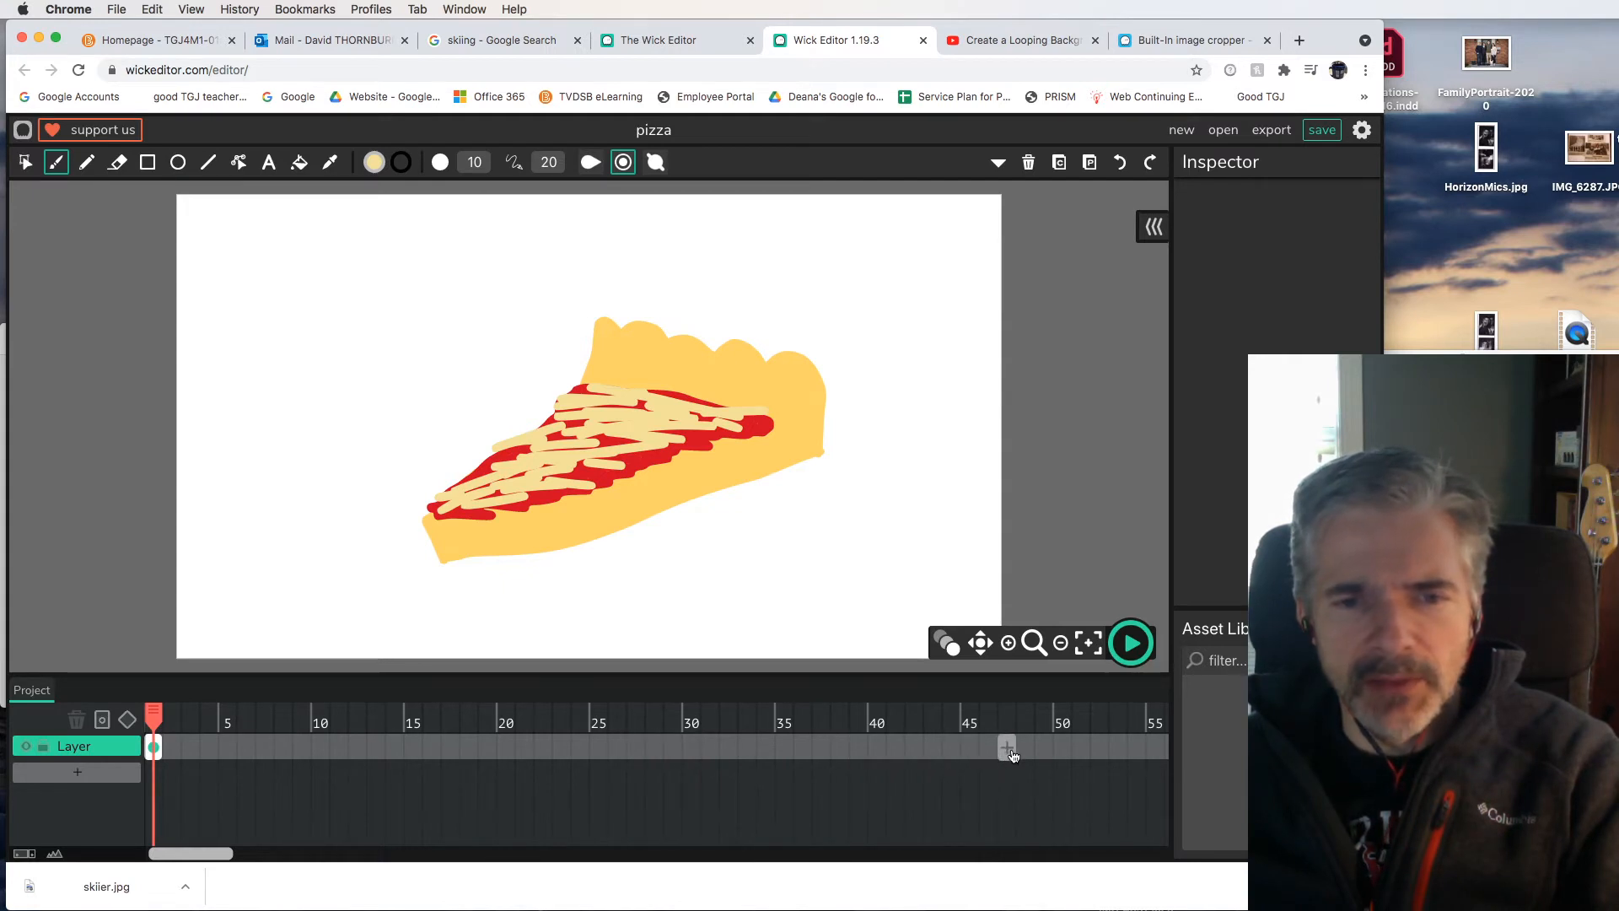
# Step: Extend the pizza frame to a length of 48, and add a new layer above the pizza layer
pyautogui.click(156, 747)
pyautogui.moveTo(170, 749); pyautogui.dragTo(1044, 755)
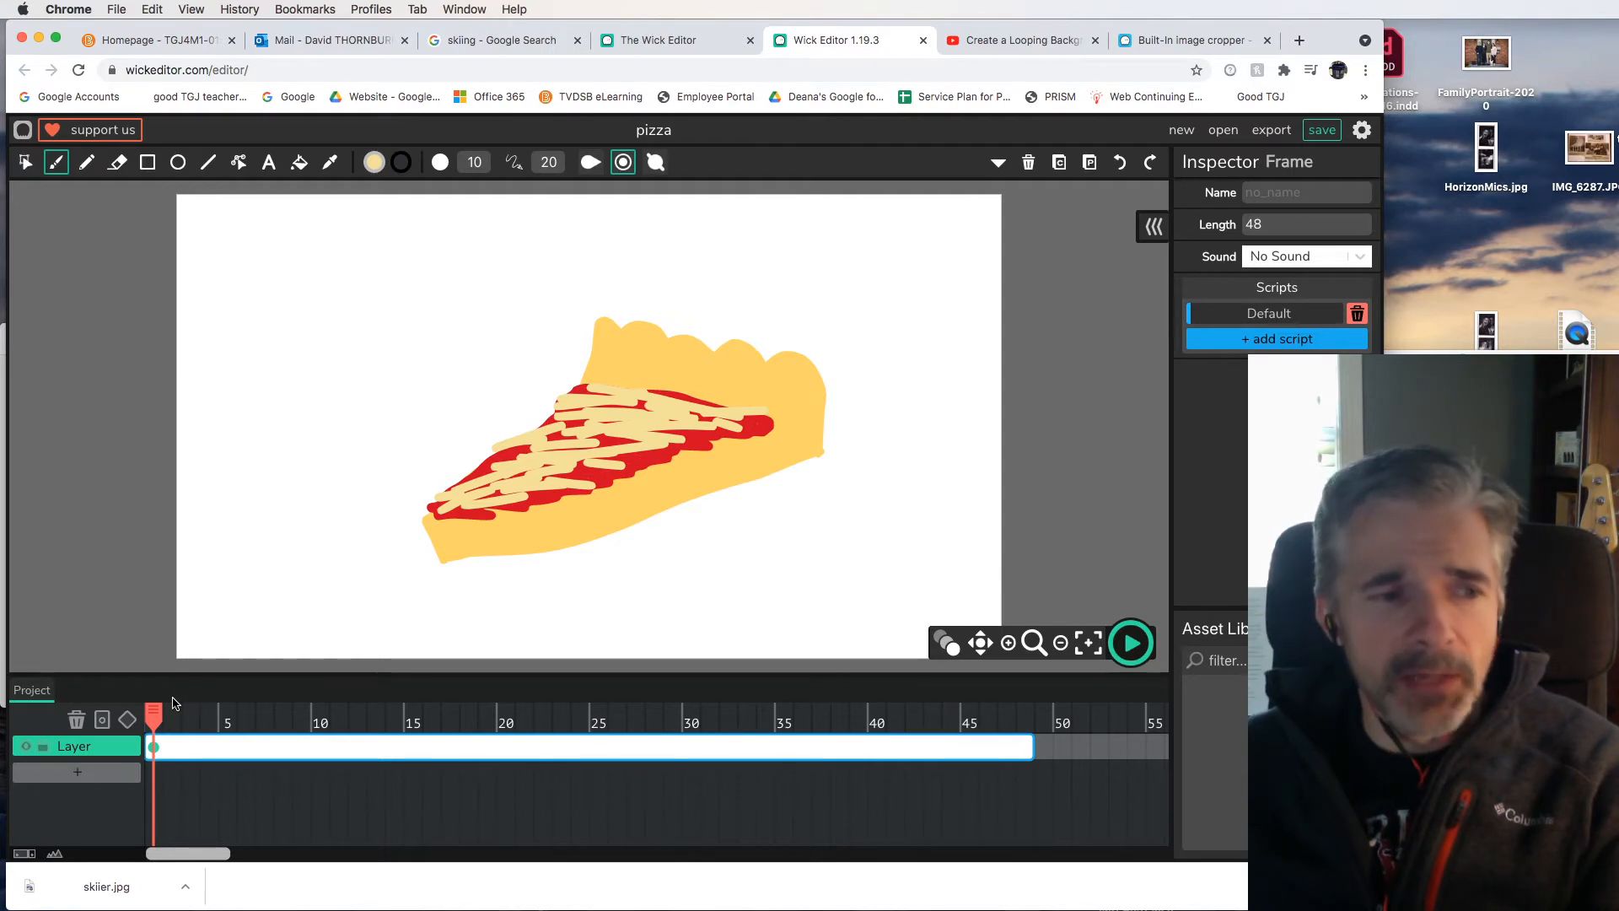
pyautogui.click(77, 776)
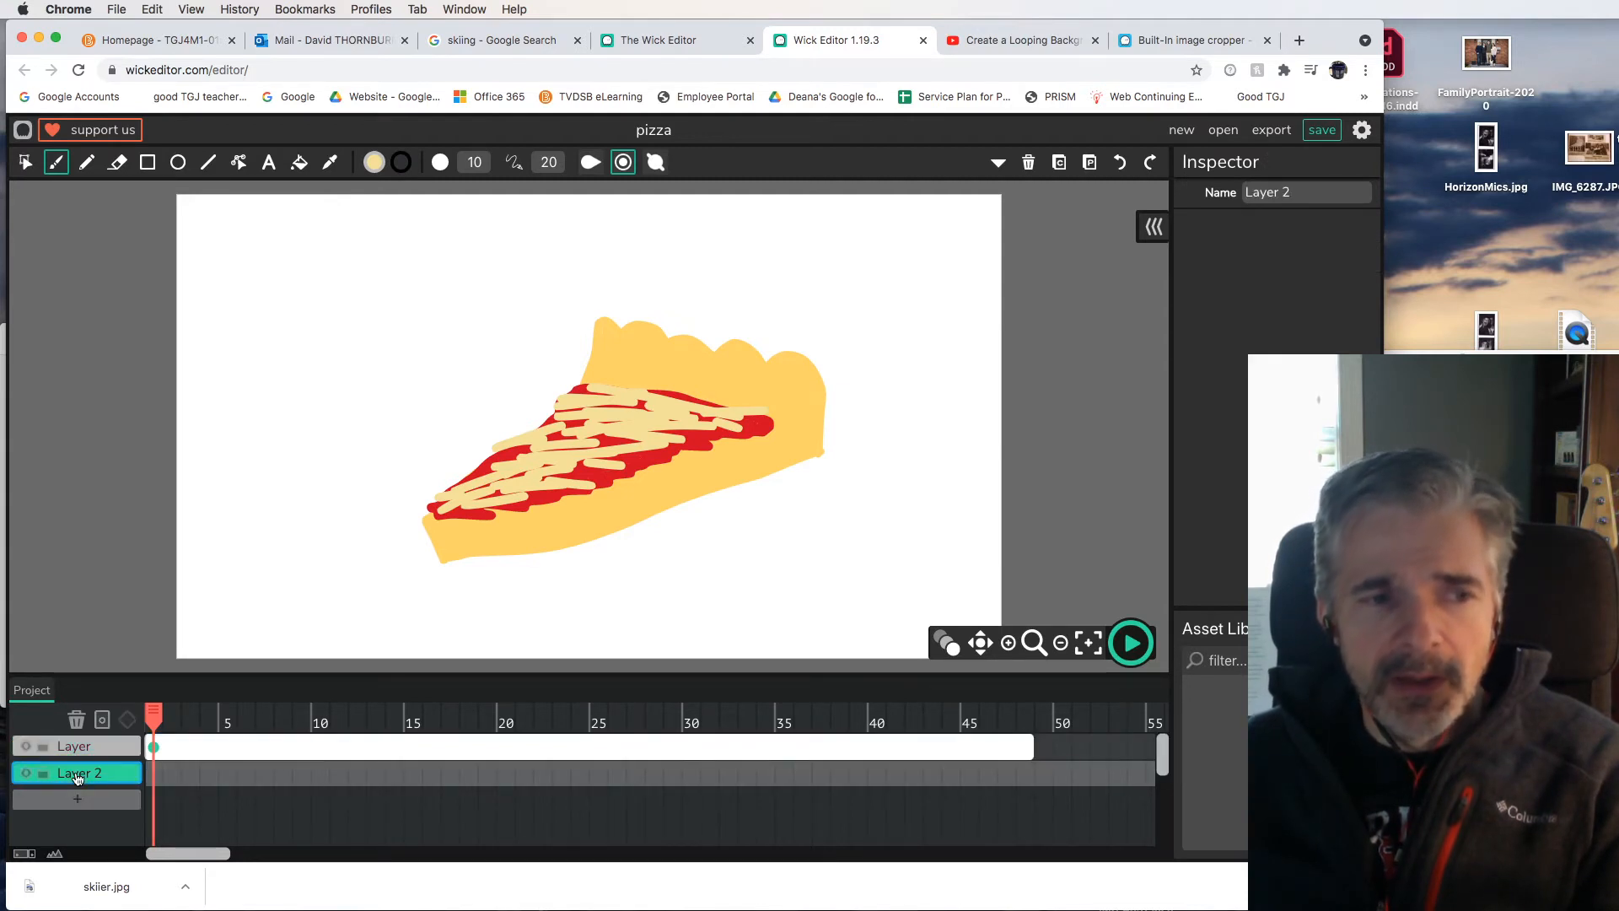
pyautogui.moveTo(76, 774); pyautogui.dragTo(72, 748)
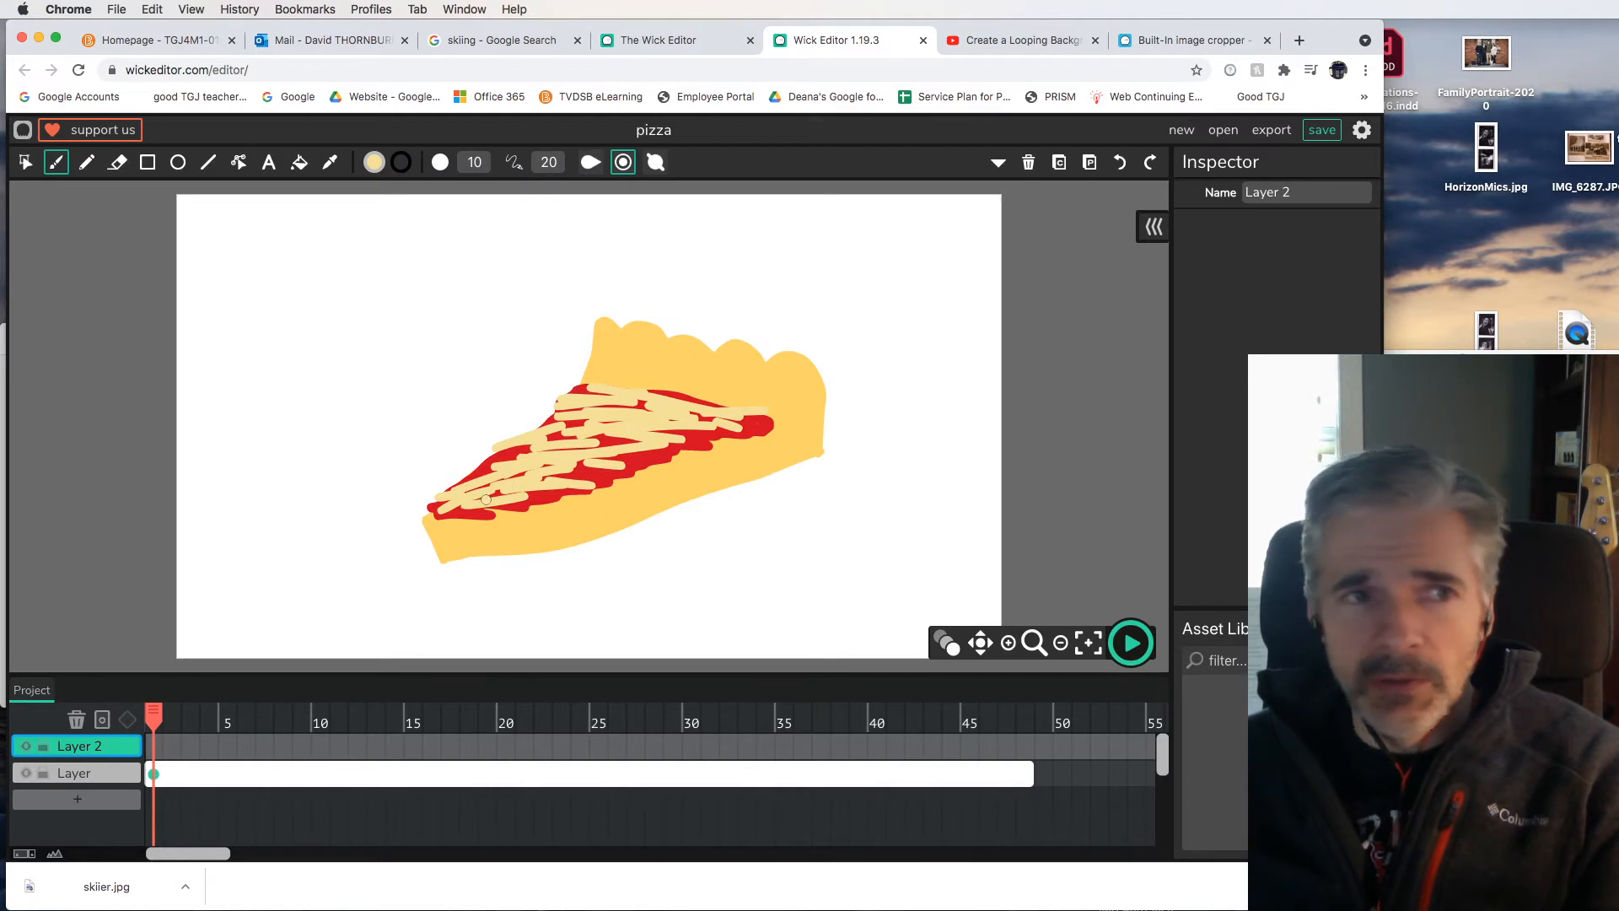
# Step: Draw a pepperoni on Layer 2 beside the slice: a wide D0021B red ellipse with small ellipses scattered inside it
pyautogui.click(178, 167)
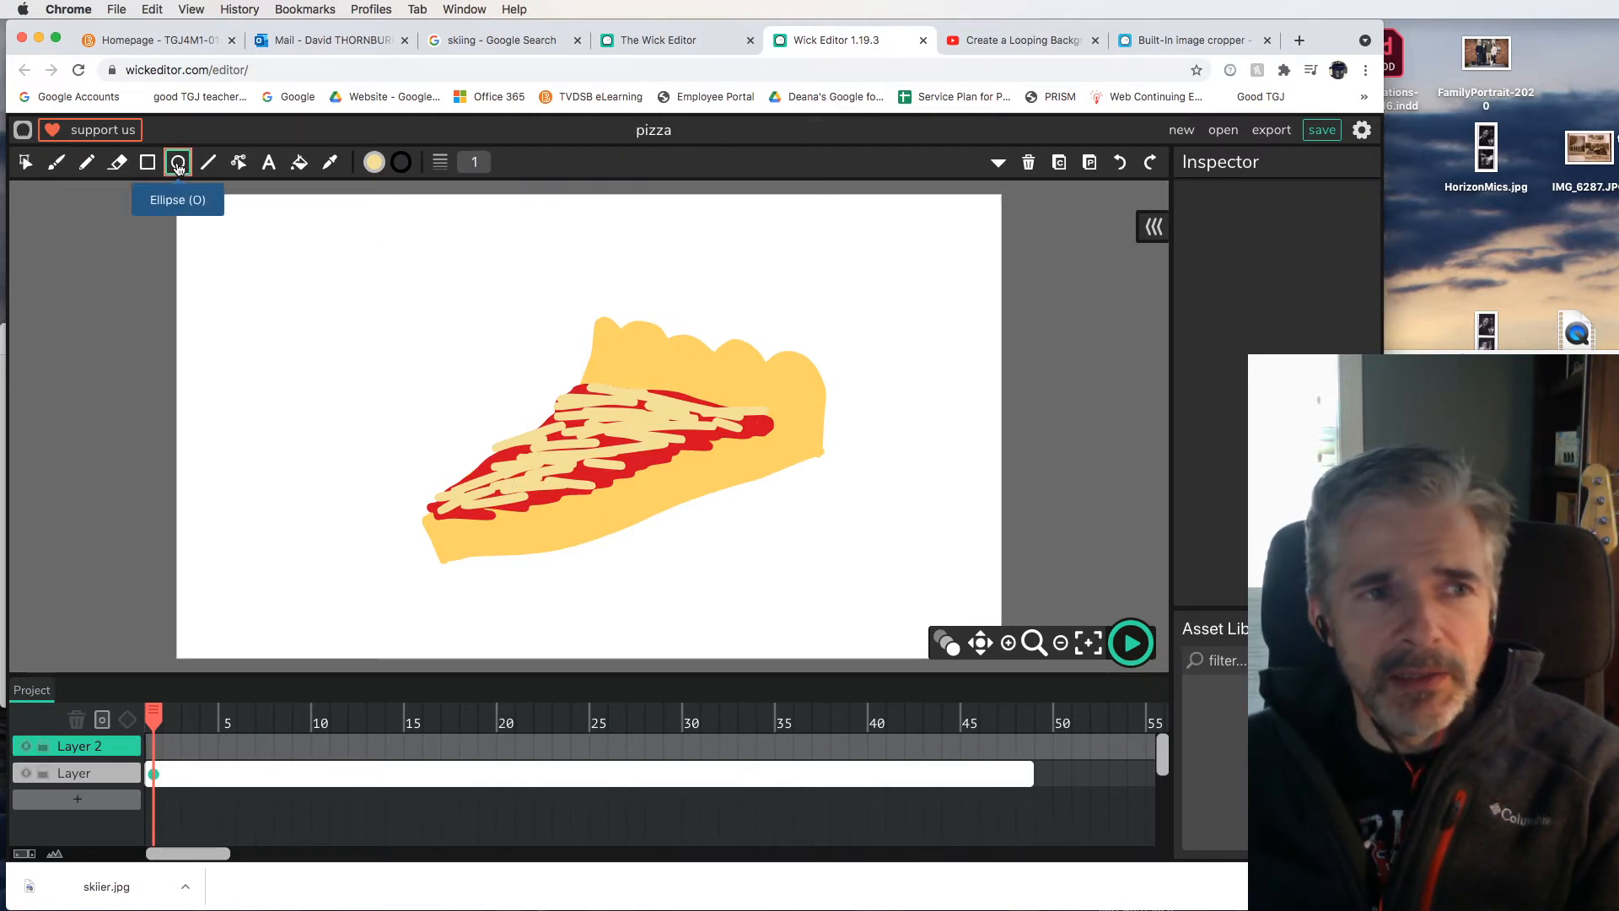
pyautogui.click(376, 164)
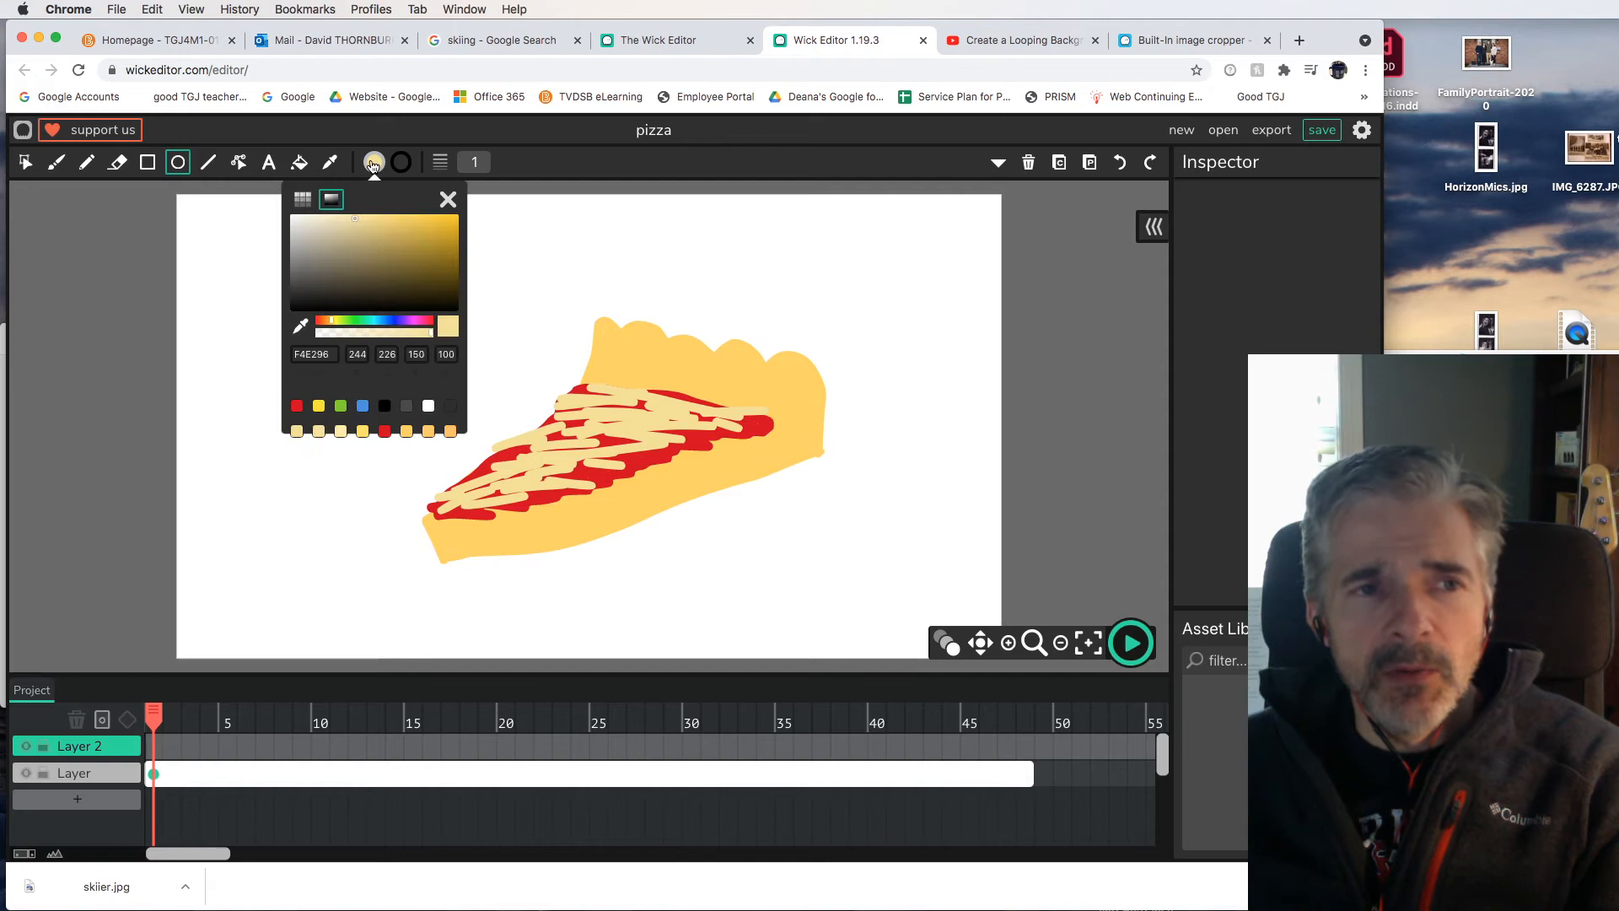
pyautogui.click(386, 434)
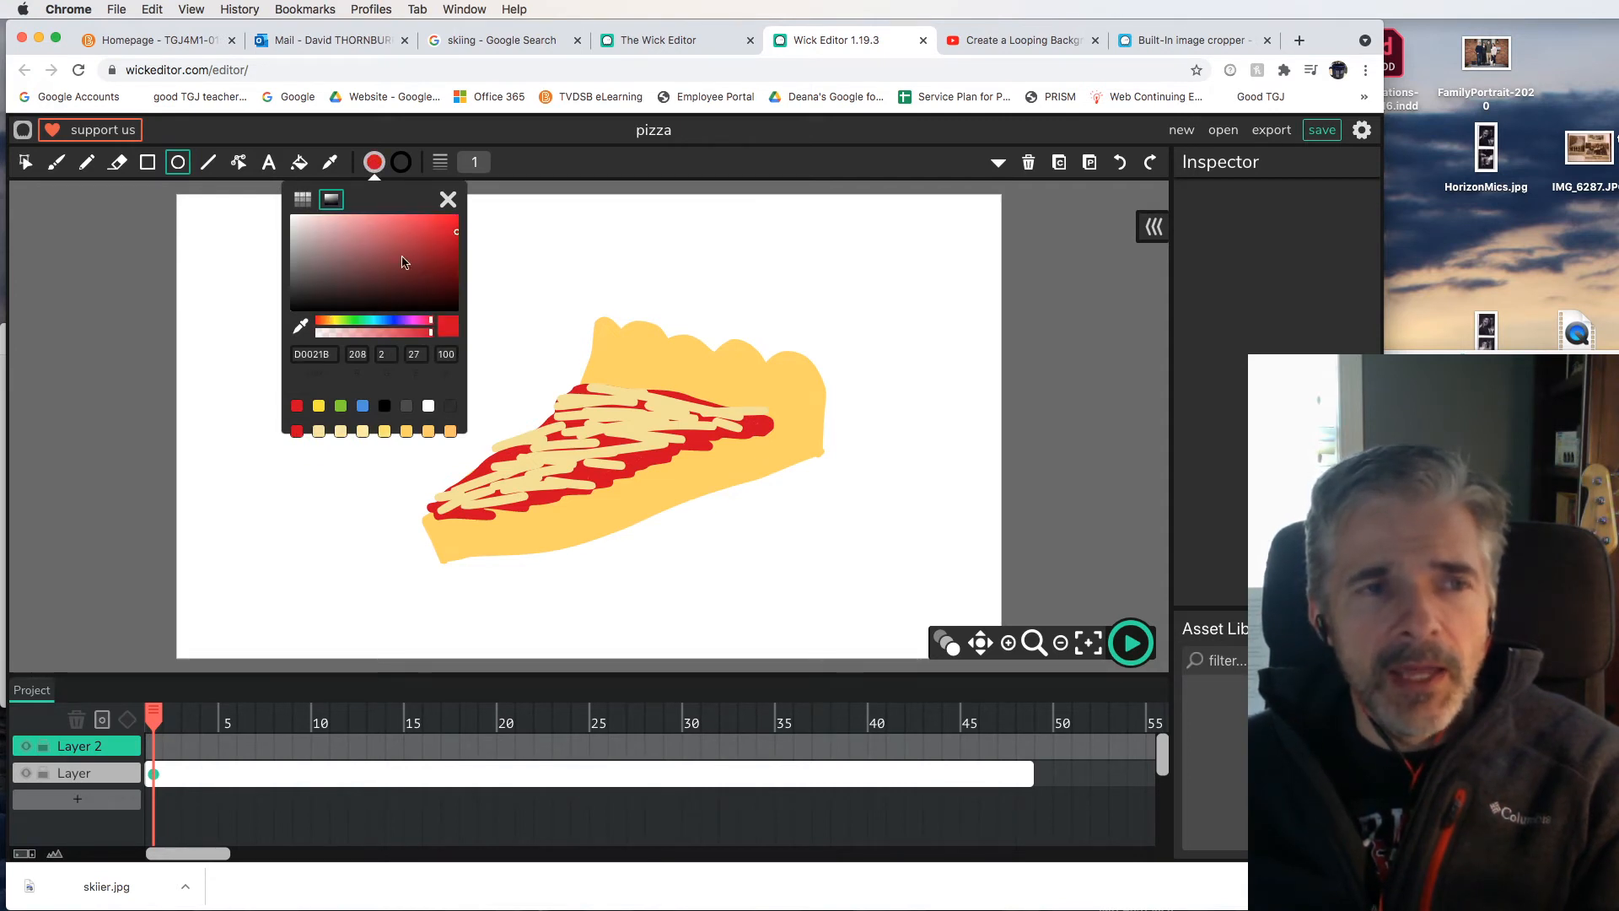
pyautogui.click(450, 198)
pyautogui.moveTo(283, 309); pyautogui.dragTo(460, 382)
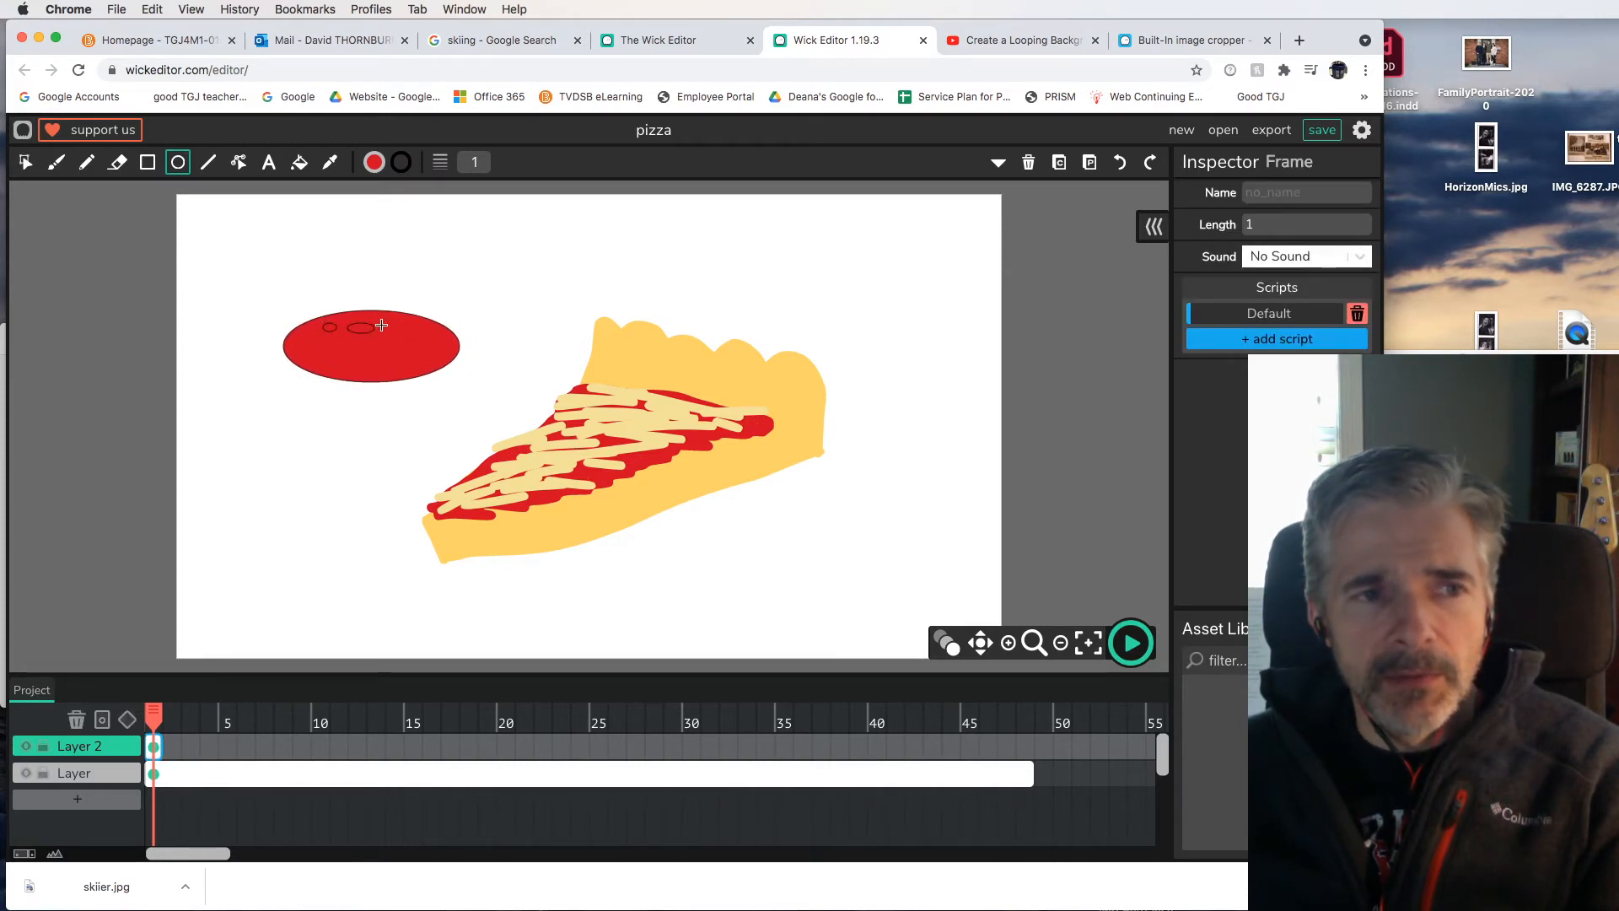
pyautogui.moveTo(437, 340)
pyautogui.mouseDown()
pyautogui.moveTo(343, 370)
pyautogui.moveTo(284, 346)
pyautogui.mouseUp()
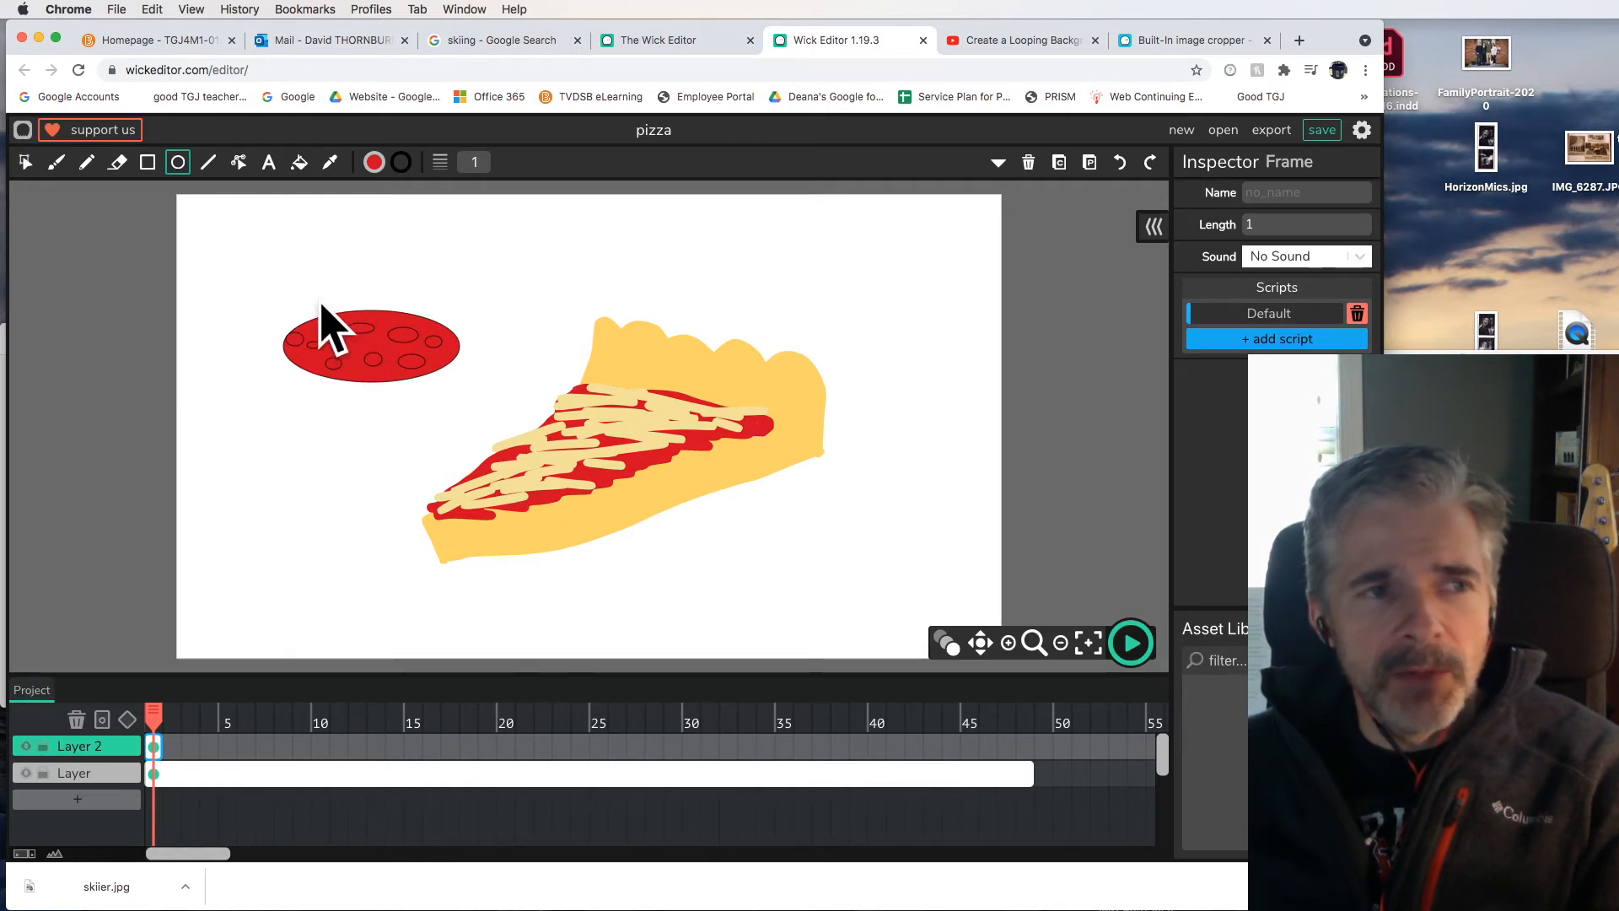
# Step: Select all the pepperoni shapes together, and extend the Layer 2 frame to a length of 48
pyautogui.click(25, 161)
pyautogui.click(363, 327)
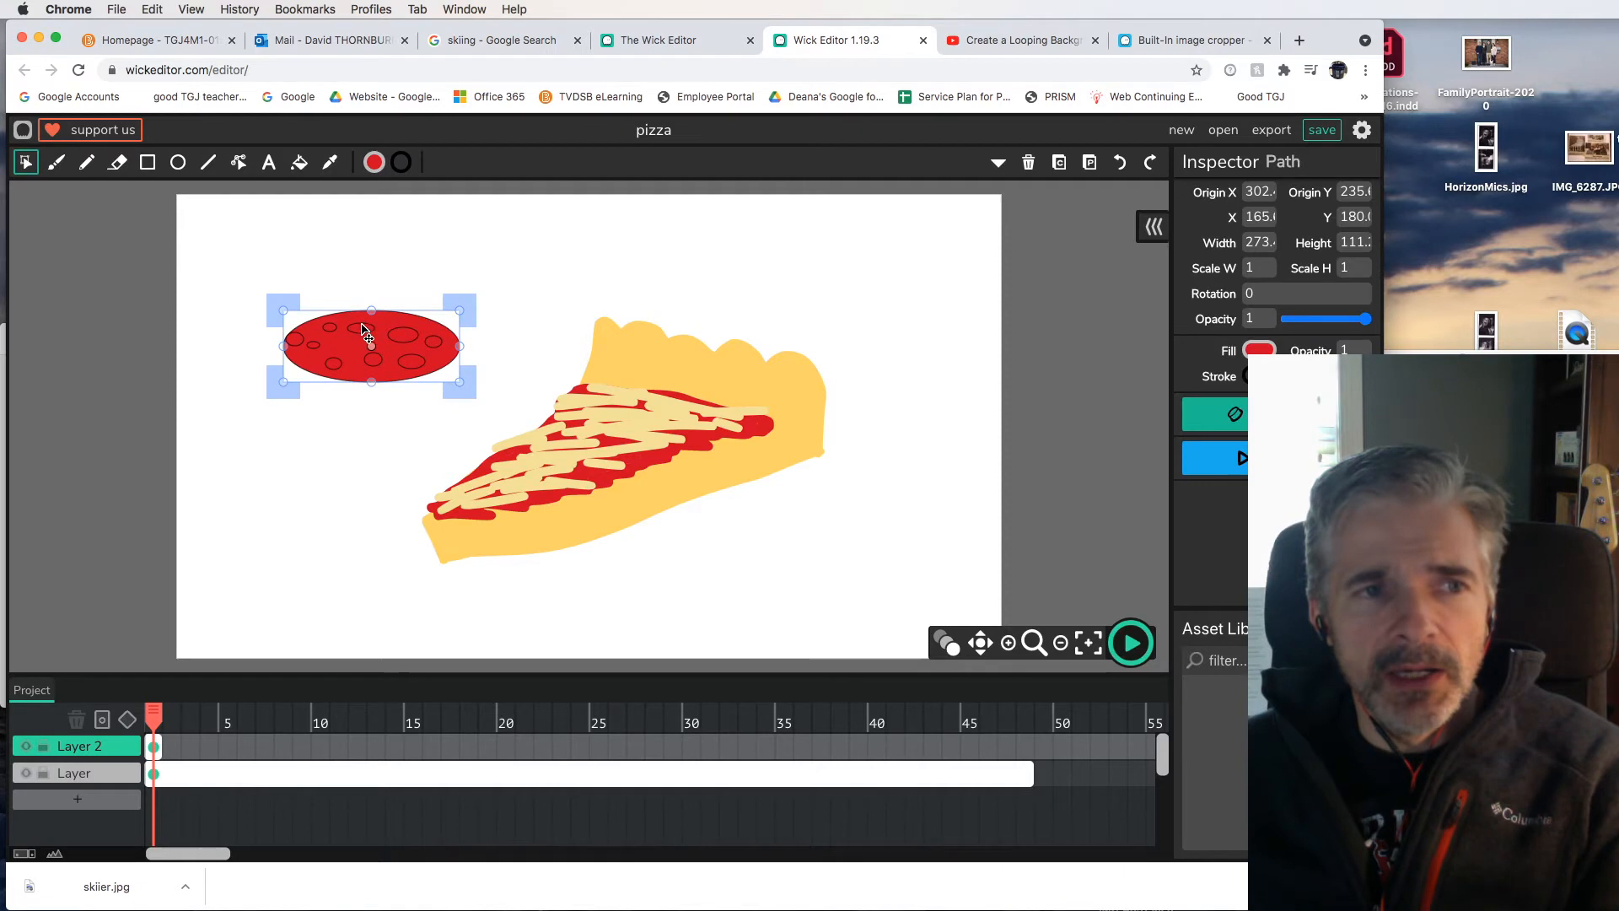
pyautogui.click(361, 329)
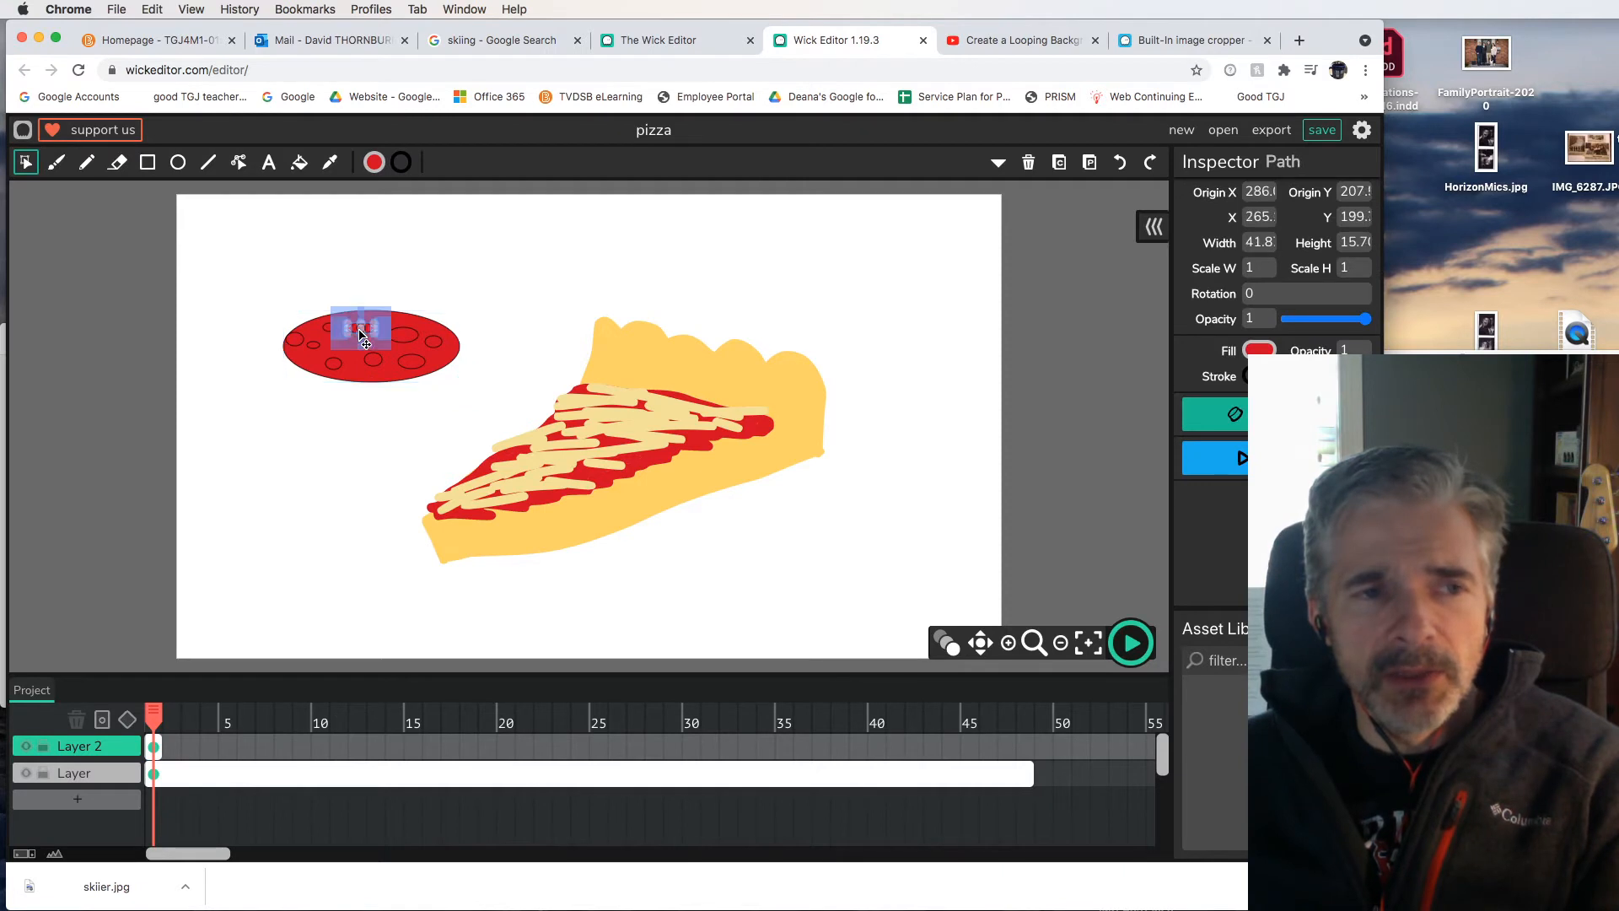
pyautogui.click(295, 287)
pyautogui.moveTo(251, 271); pyautogui.dragTo(515, 419)
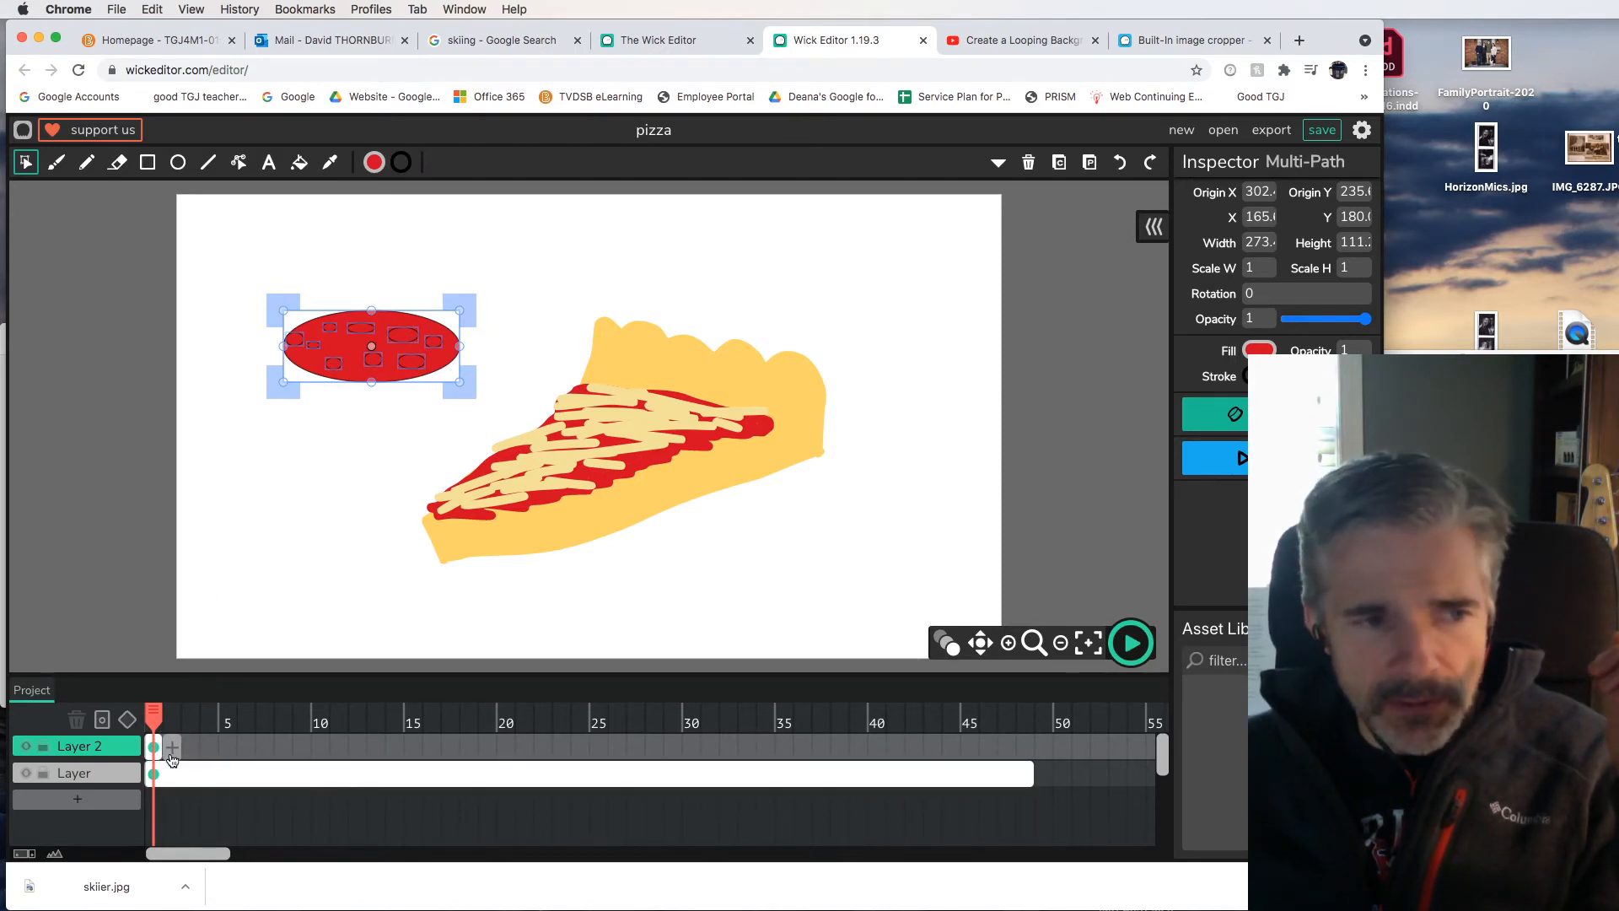
pyautogui.moveTo(160, 747); pyautogui.dragTo(1041, 749)
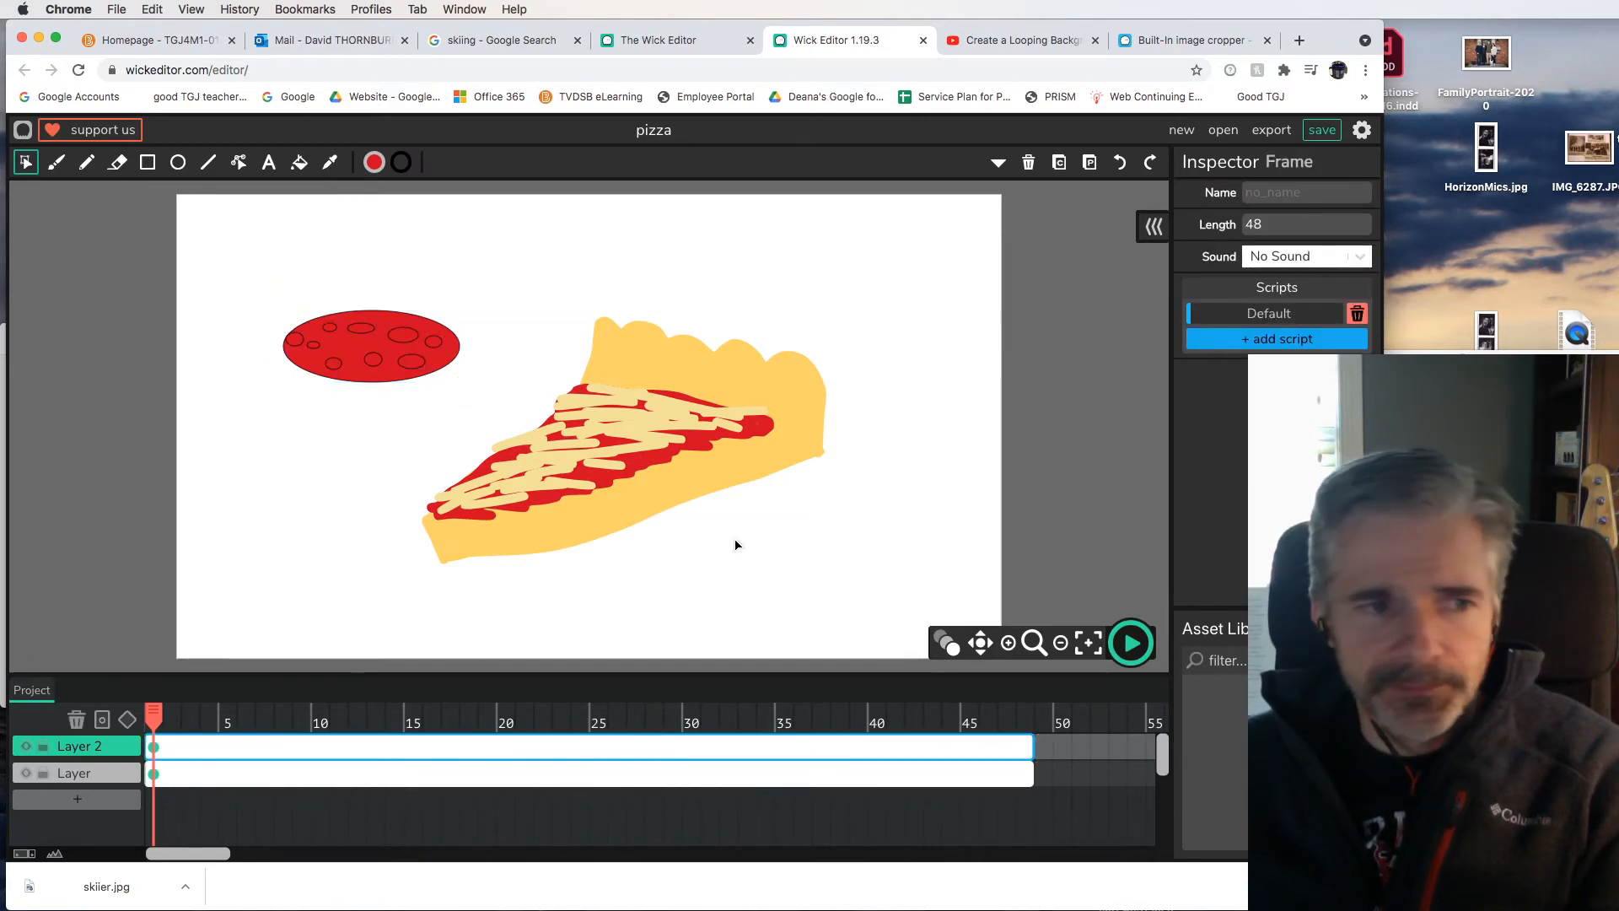
# Step: Select the whole pepperoni, shrink it to about 195 by 68, and place it on the slice near the crust
pyautogui.moveTo(264, 297); pyautogui.dragTo(470, 402)
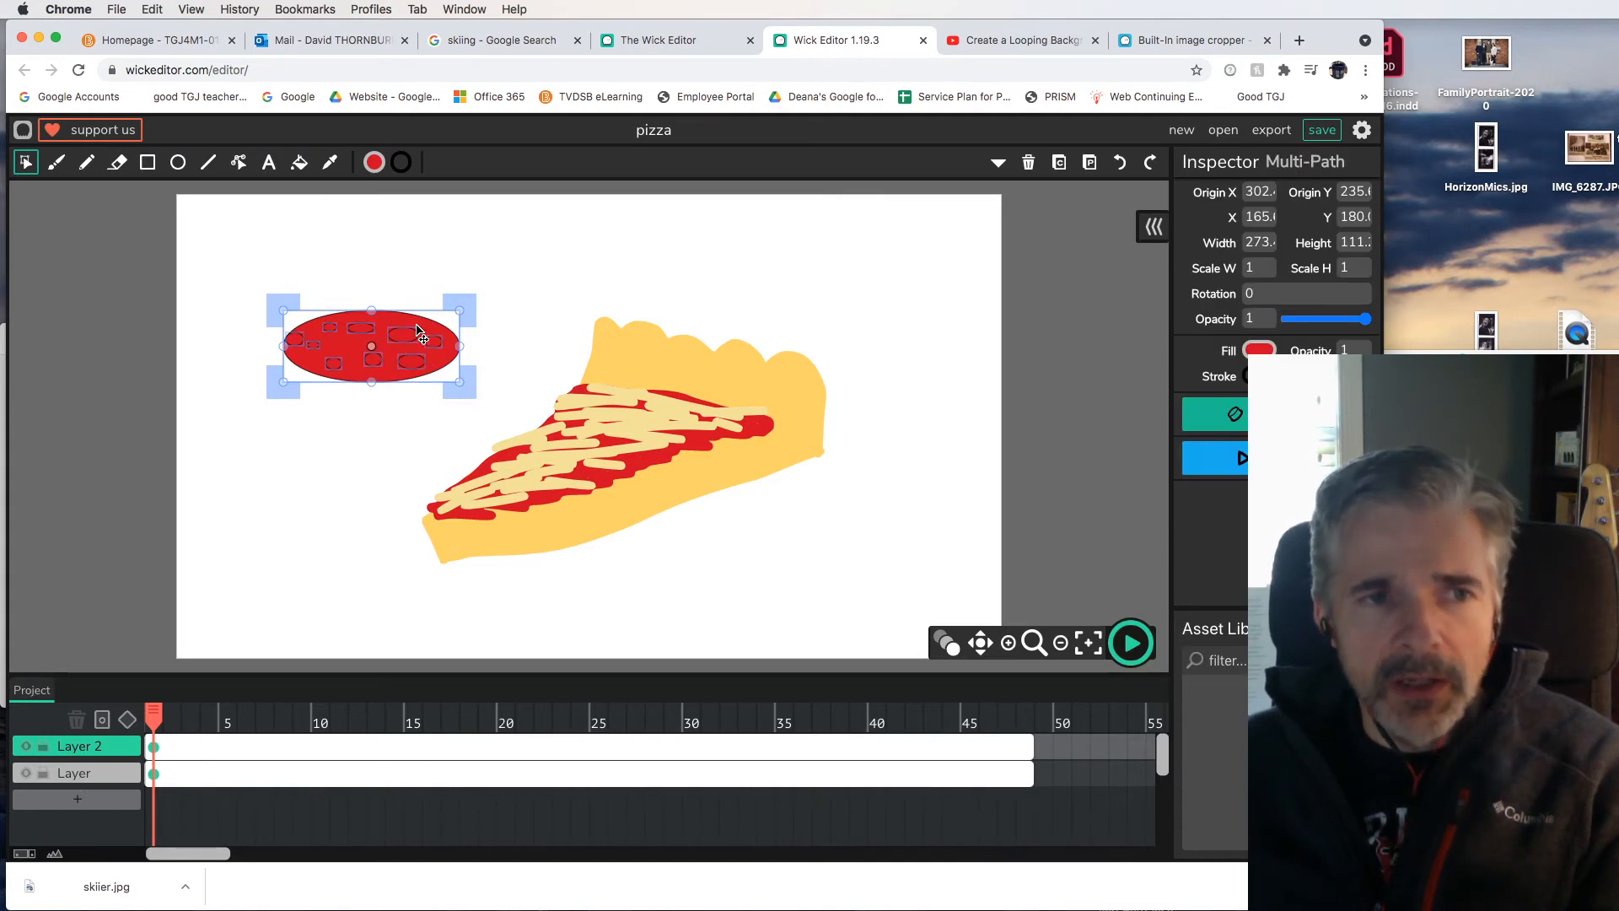
pyautogui.moveTo(414, 338); pyautogui.dragTo(541, 417)
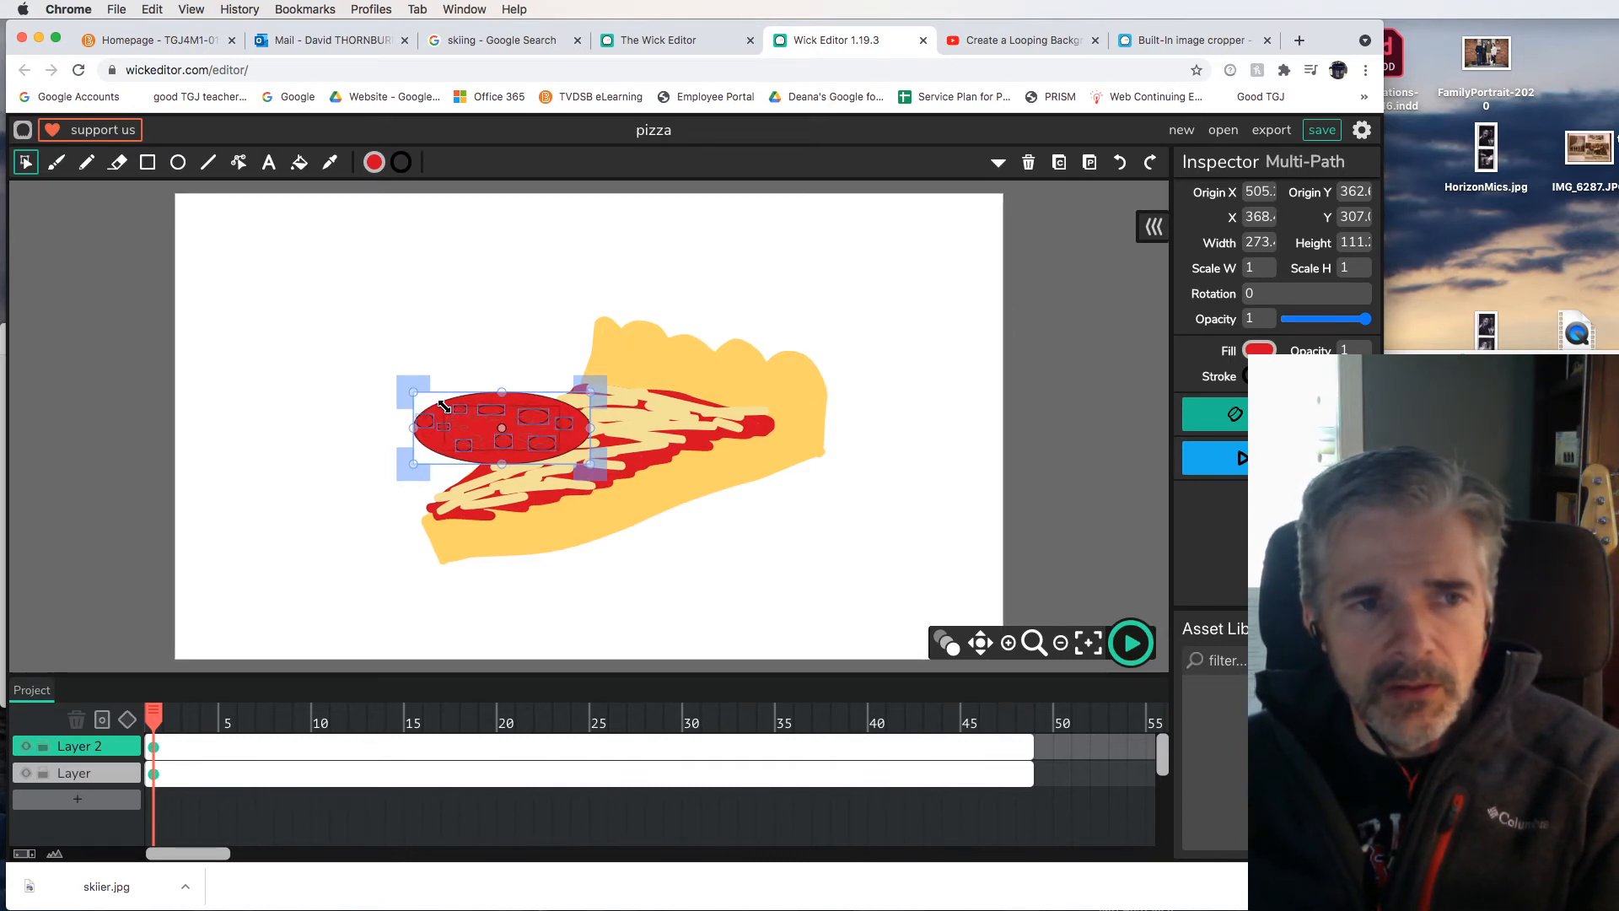
pyautogui.moveTo(436, 407); pyautogui.dragTo(462, 421)
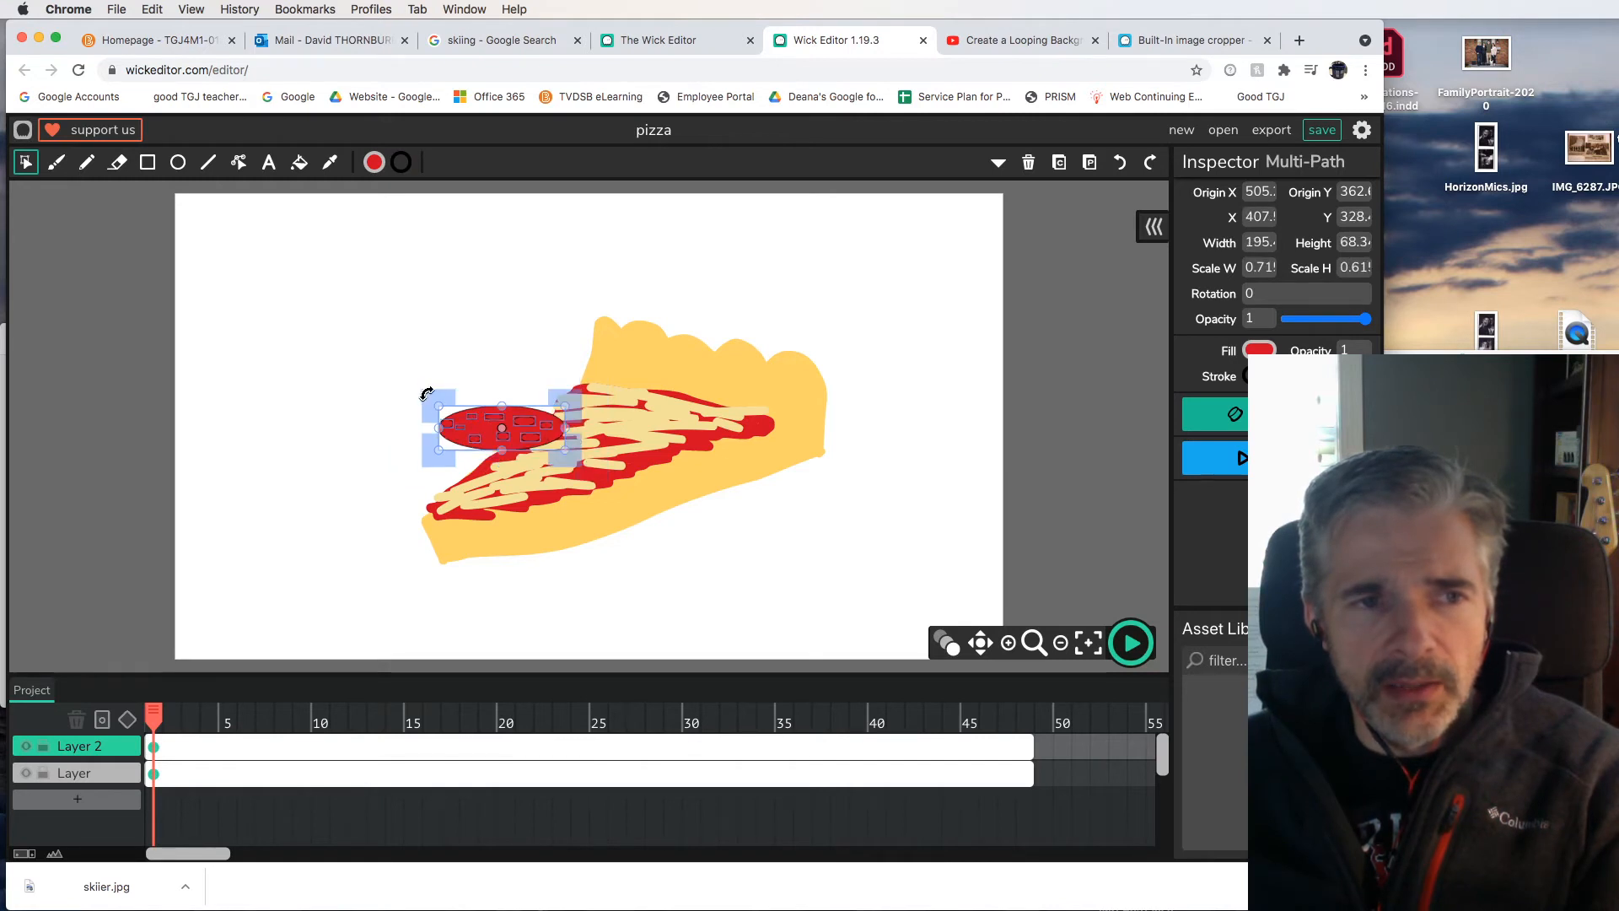
pyautogui.moveTo(462, 430); pyautogui.dragTo(656, 422)
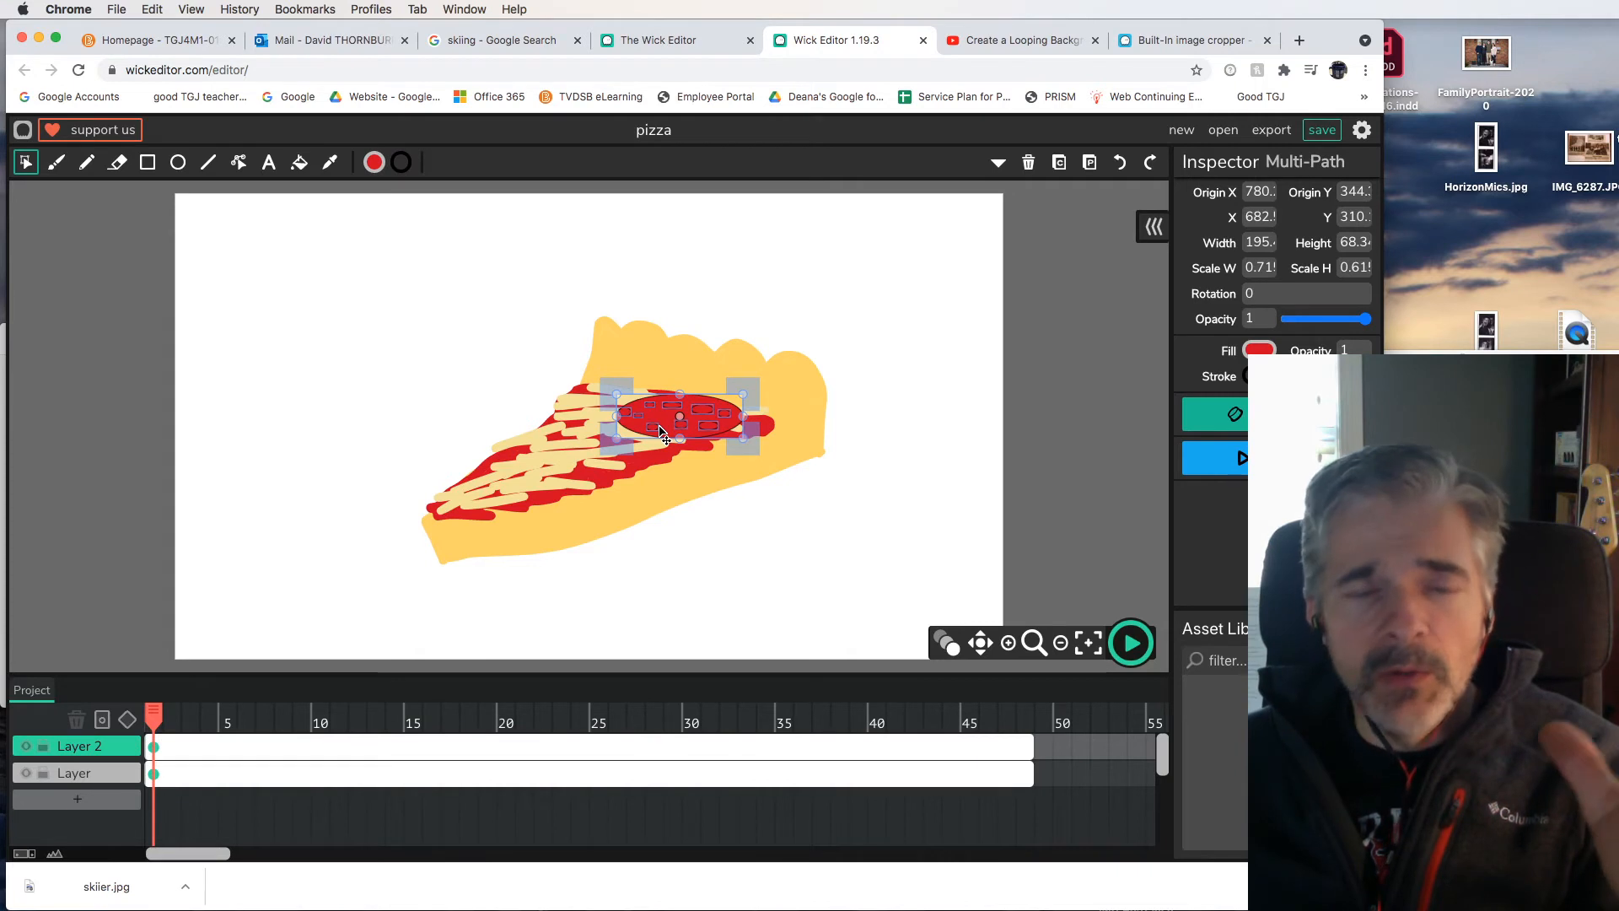
# Step: Add a tween to the pepperoni at frame 1 of Layer 2
pyautogui.click(153, 747)
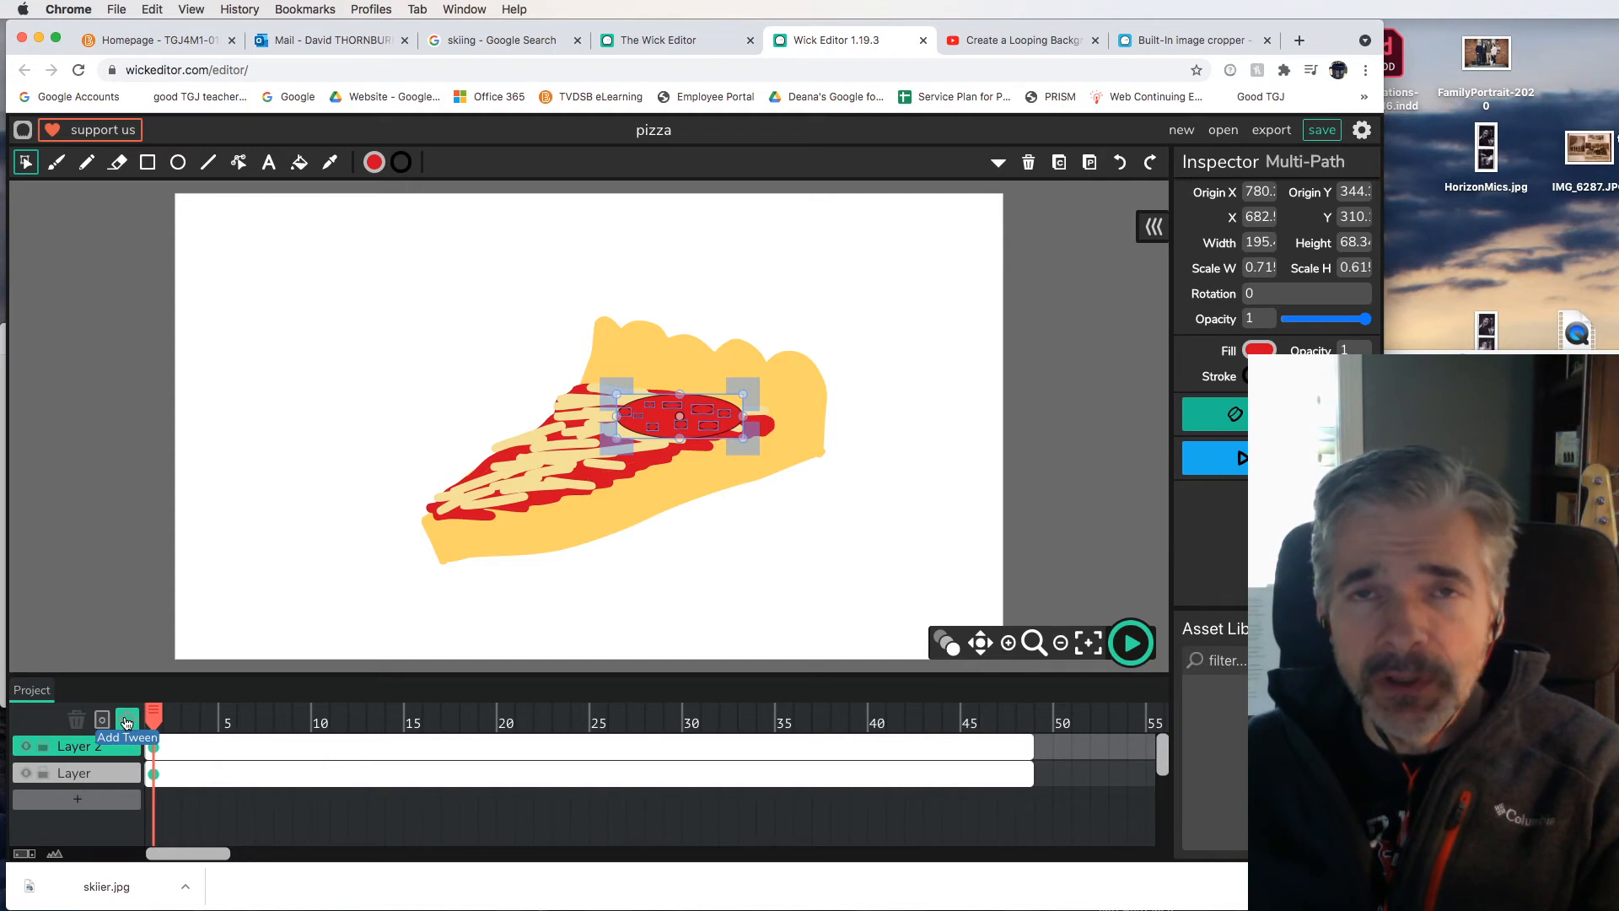
pyautogui.click(127, 721)
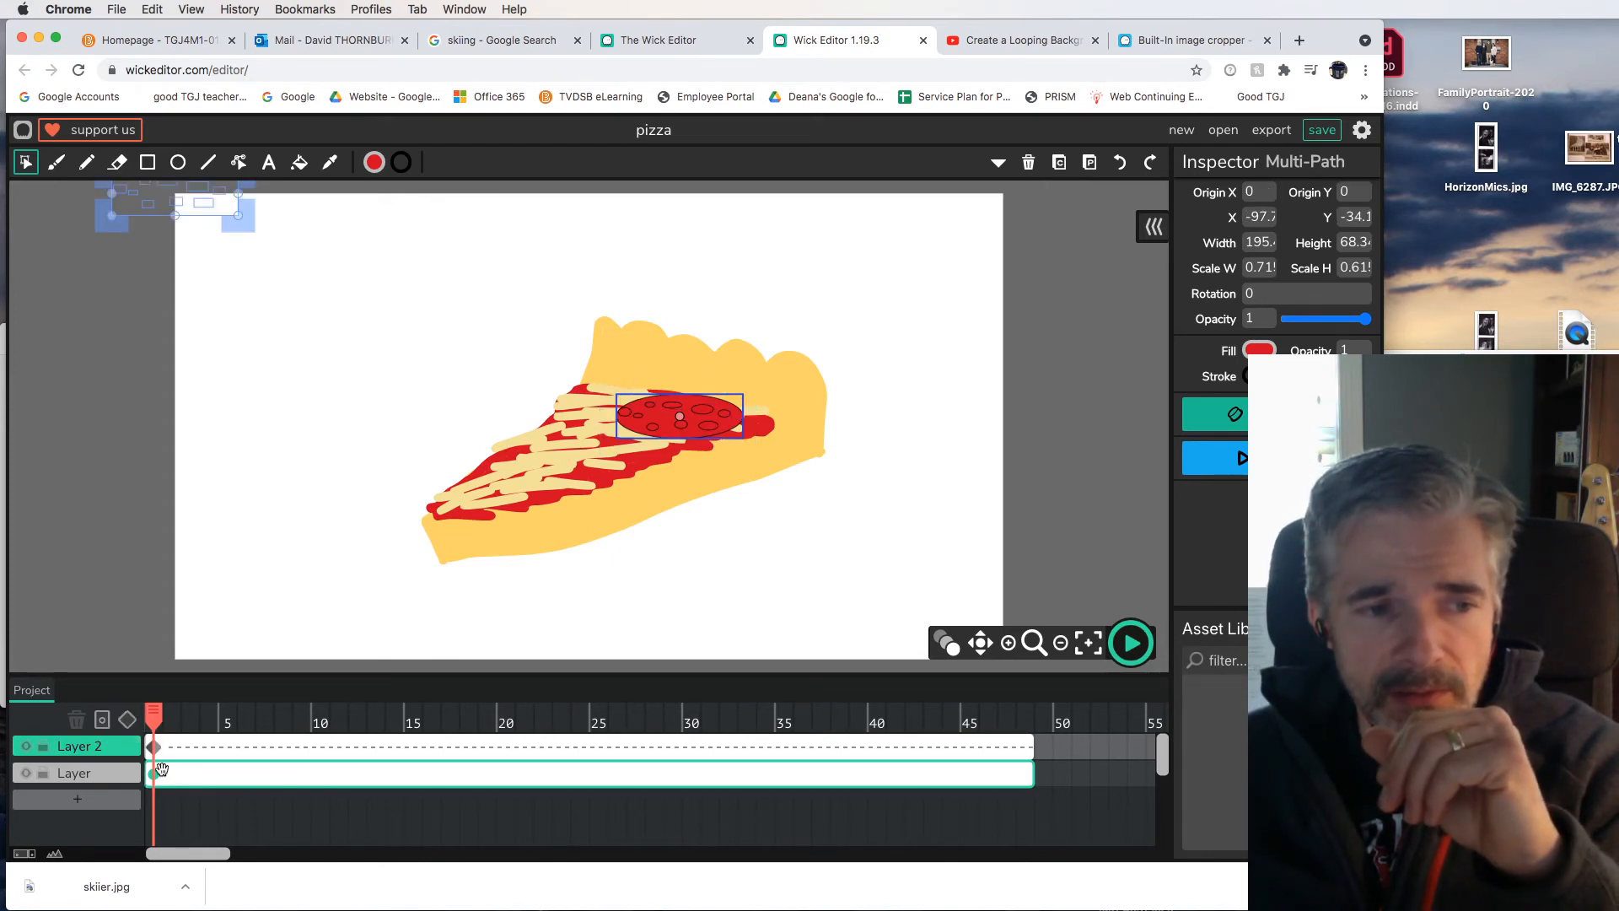
pyautogui.click(163, 746)
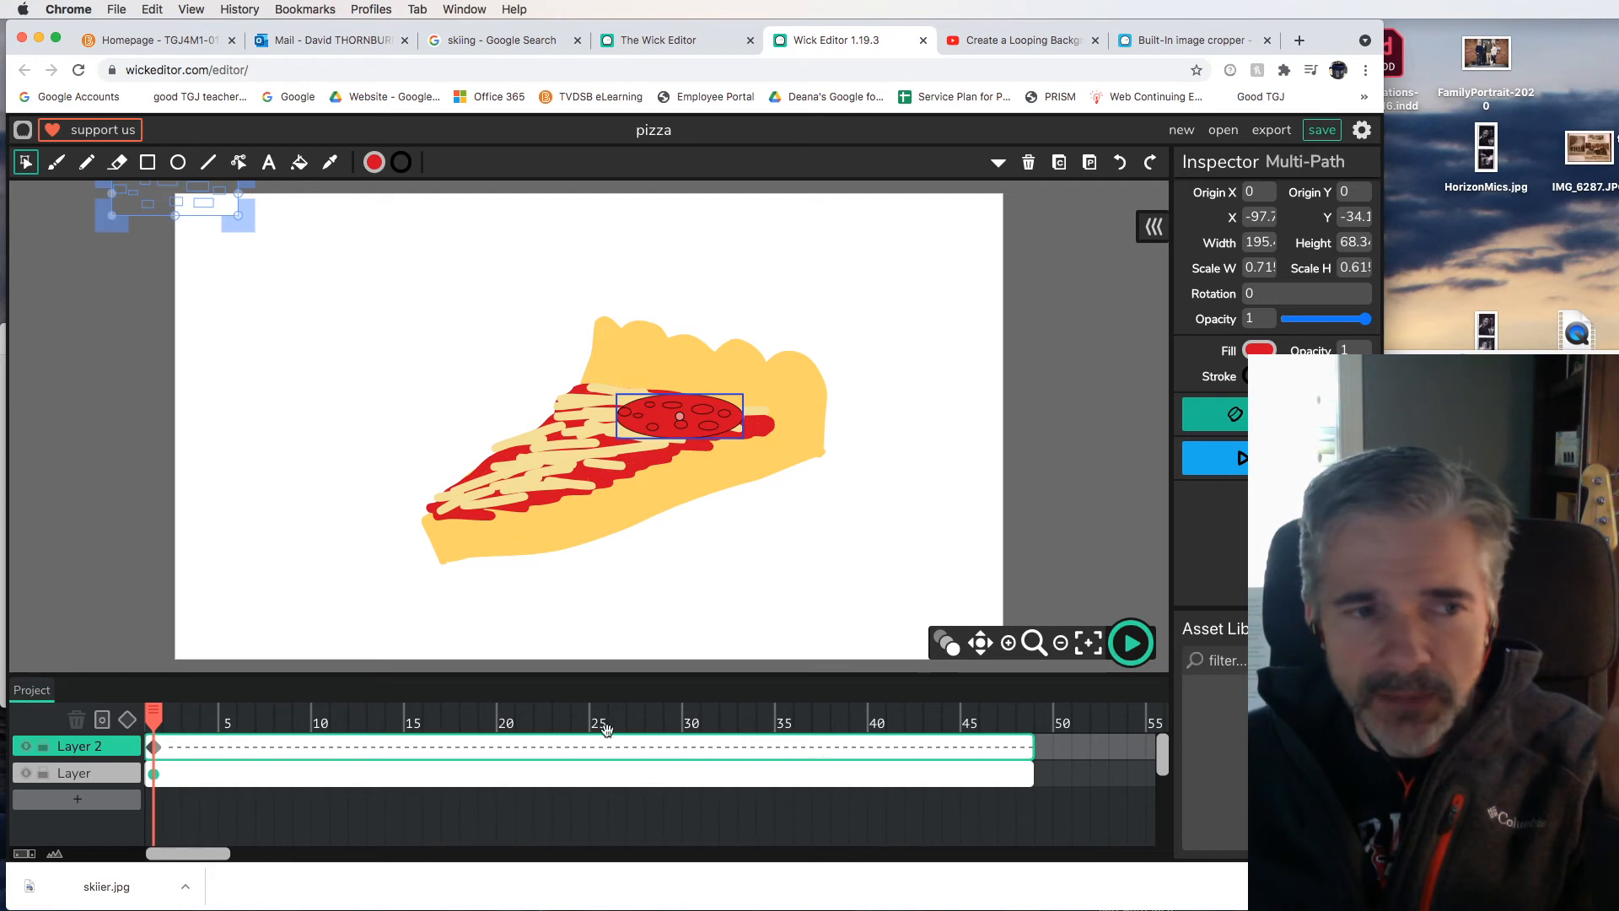
# Step: At frame 12, move the pepperoni up above the crust and rotate it to about -19 degrees
pyautogui.moveTo(152, 717); pyautogui.dragTo(357, 717)
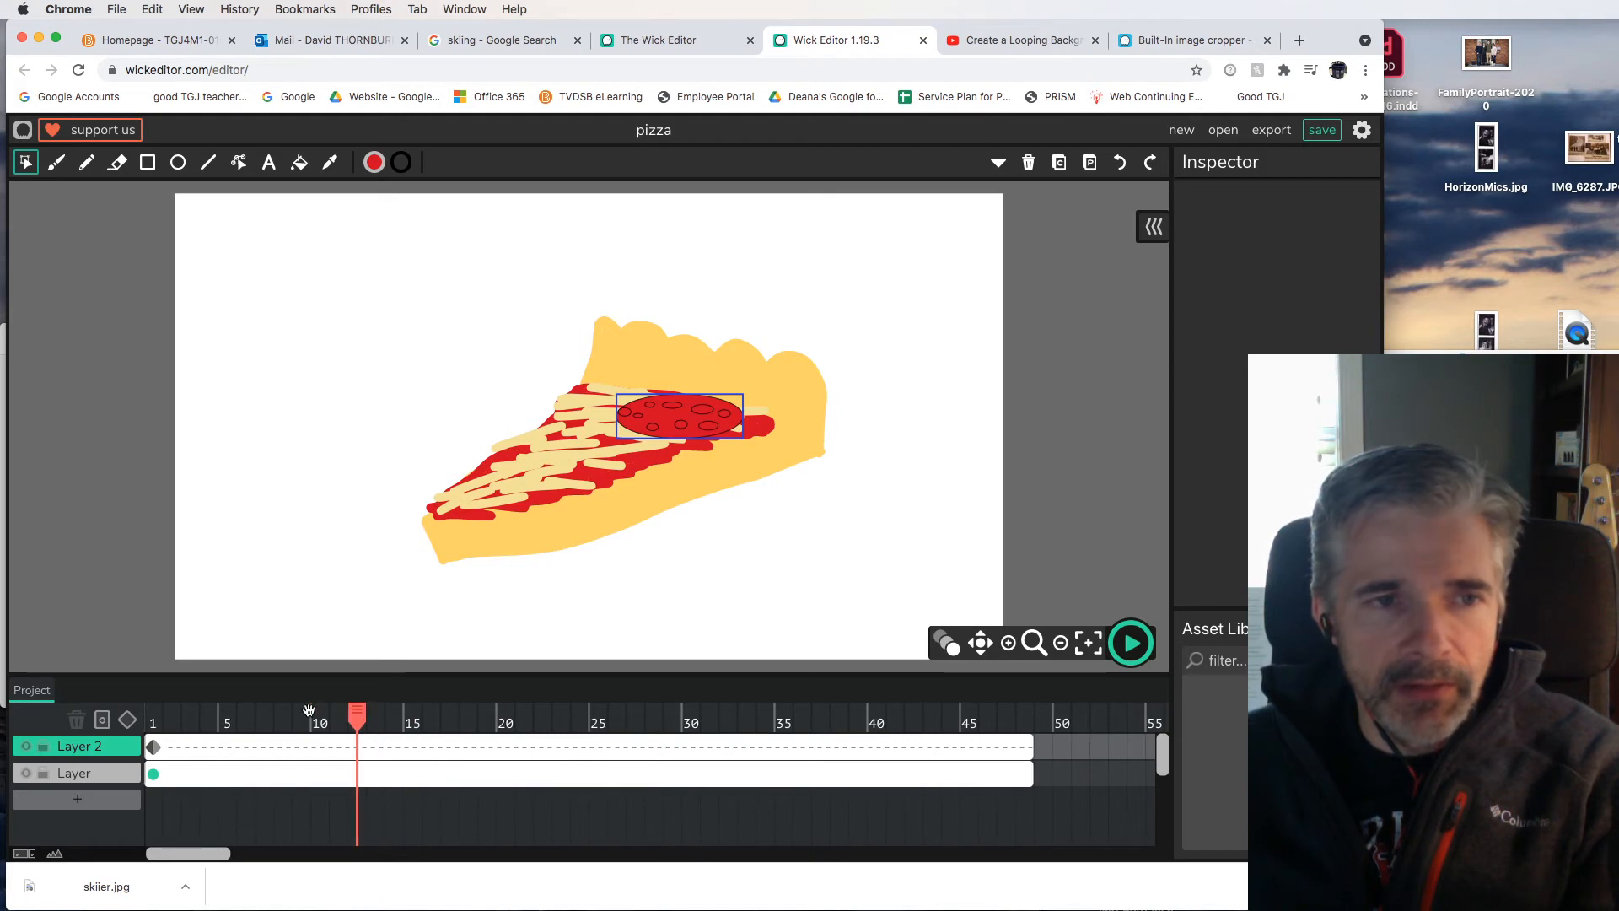
pyautogui.click(666, 428)
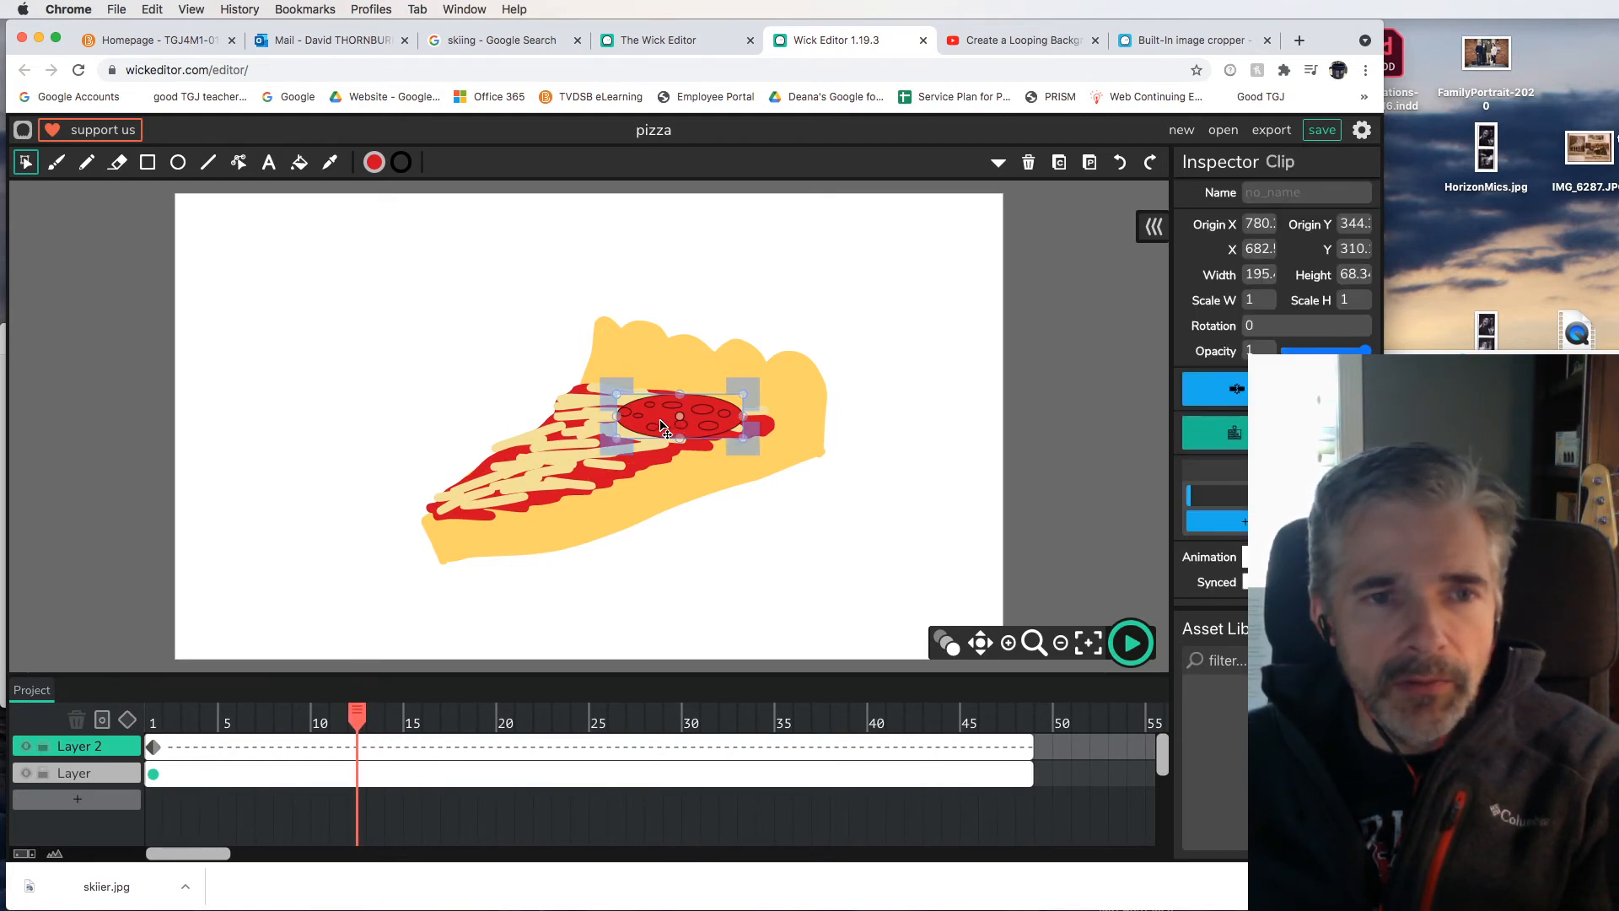
pyautogui.moveTo(662, 427); pyautogui.dragTo(685, 311)
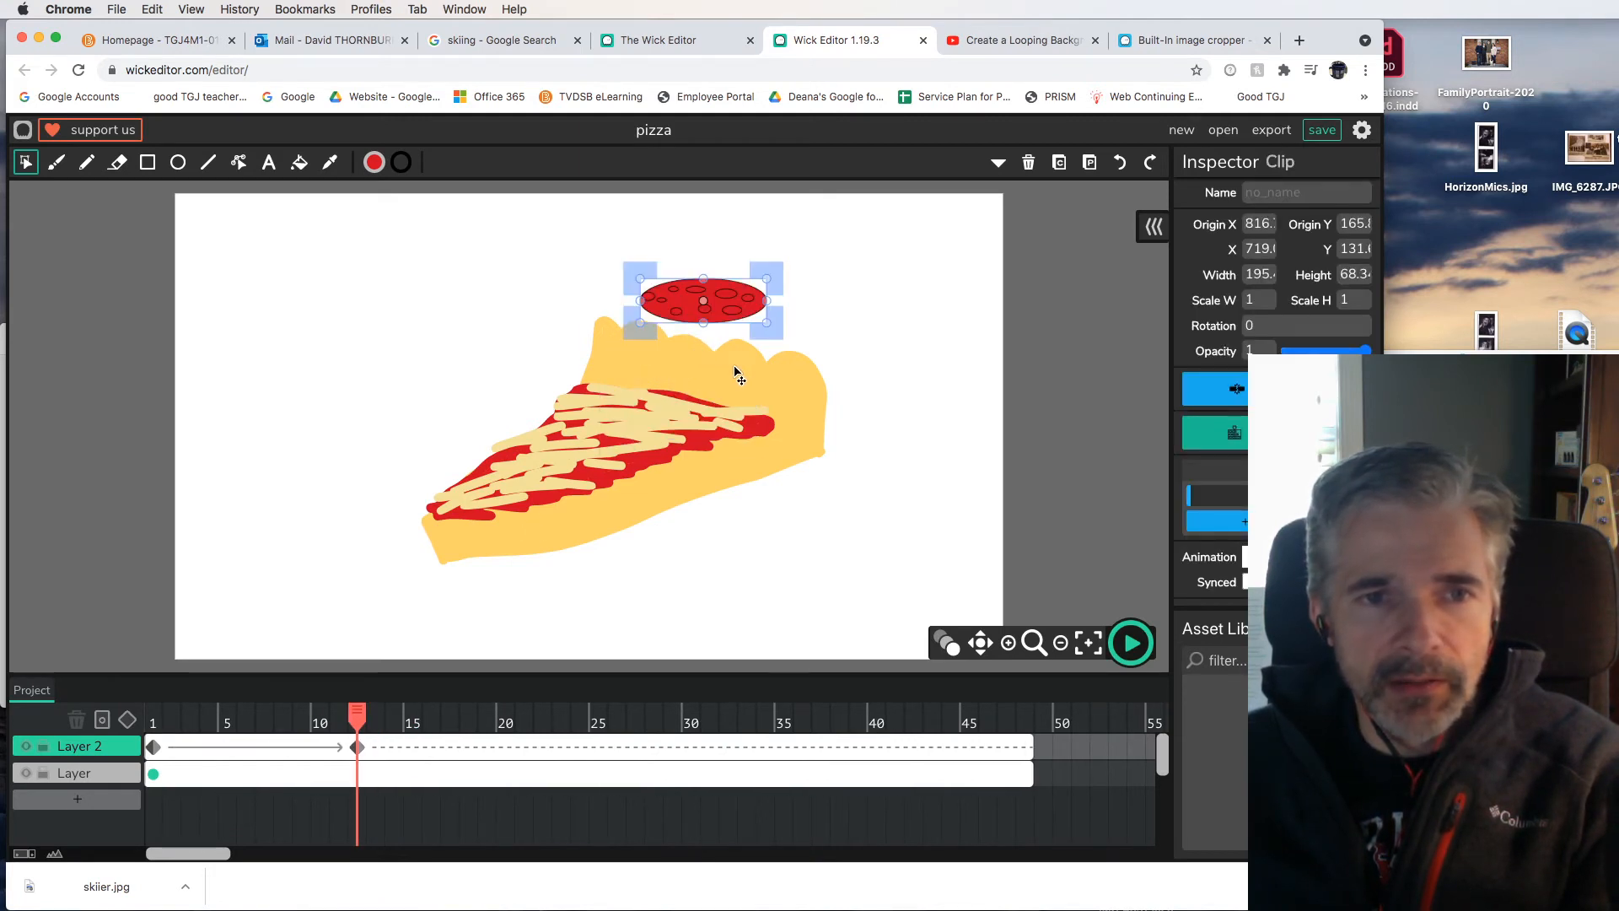
pyautogui.moveTo(774, 338); pyautogui.dragTo(727, 290)
# Step: At frame 27, rotate the pepperoni clockwise above the crust so it tilts the opposite way
pyautogui.moveTo(355, 715); pyautogui.dragTo(633, 715)
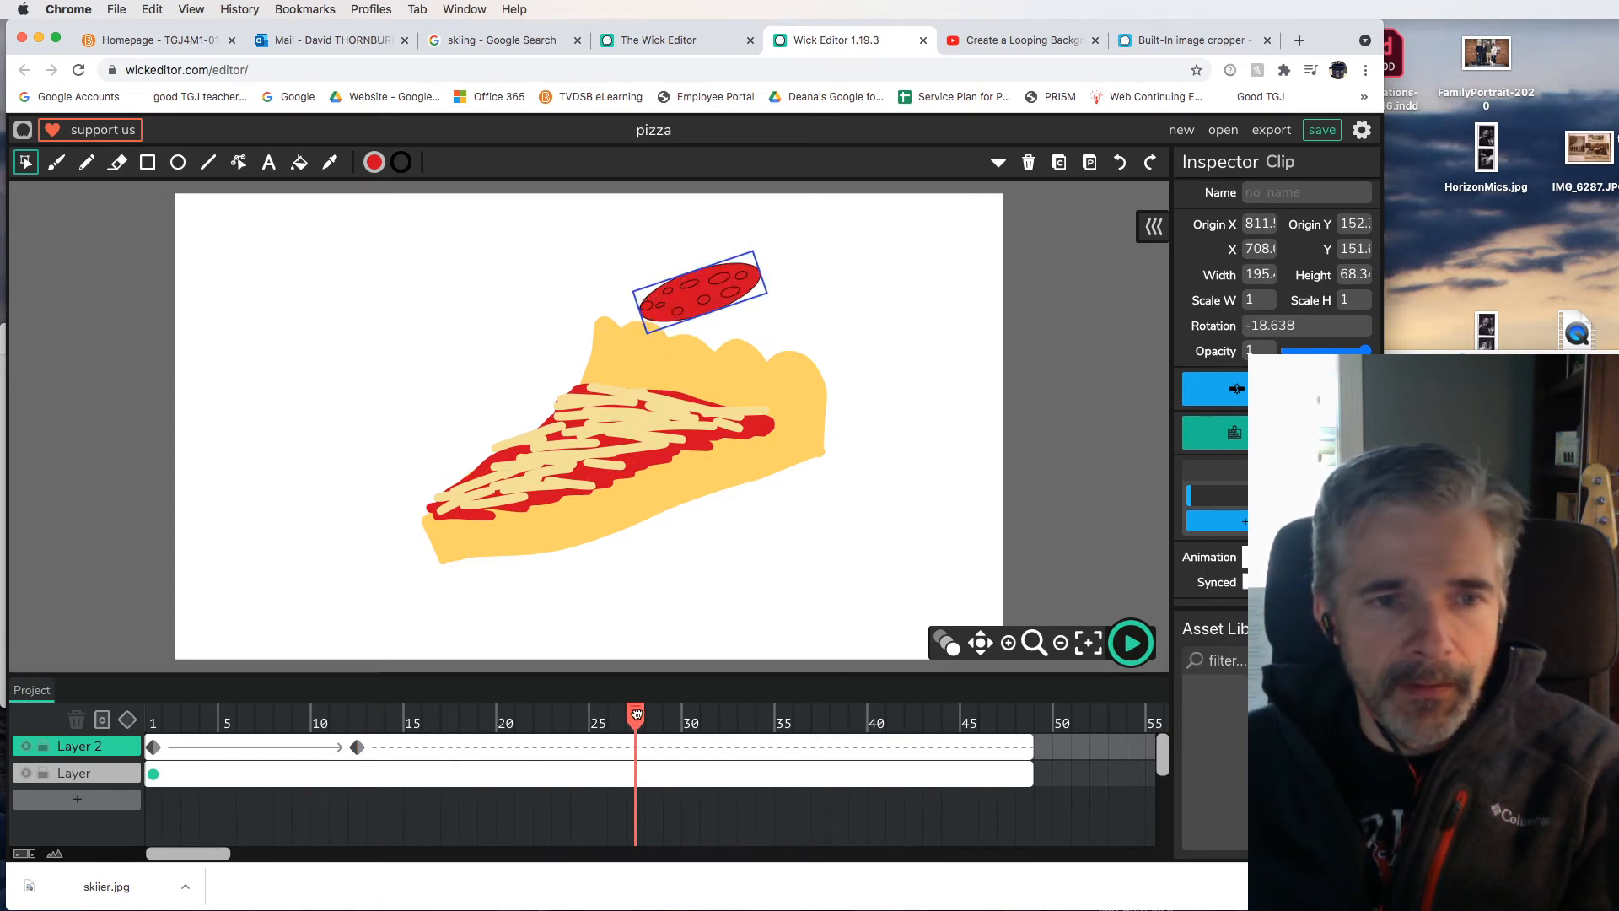
pyautogui.click(727, 281)
pyautogui.moveTo(785, 301); pyautogui.dragTo(745, 365)
# Step: At frame 48, straighten the pepperoni and move it back down onto the slice near the crust
pyautogui.moveTo(661, 716); pyautogui.dragTo(1023, 717)
pyautogui.click(852, 560)
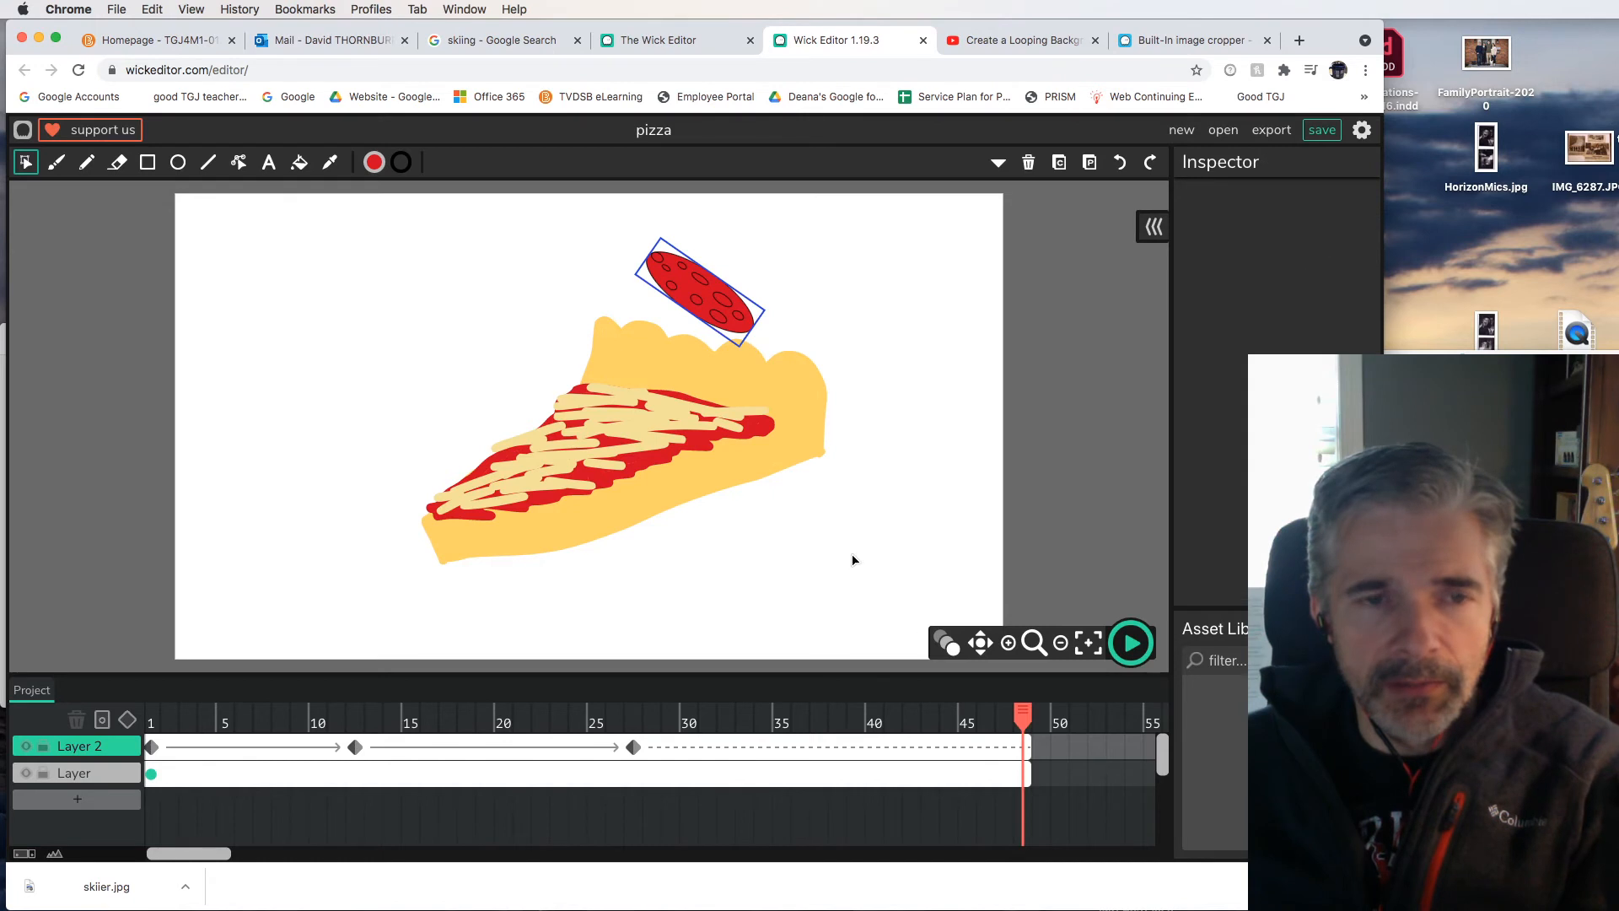
pyautogui.click(730, 326)
pyautogui.moveTo(740, 361); pyautogui.dragTo(737, 416)
pyautogui.moveTo(1024, 719); pyautogui.dragTo(267, 718)
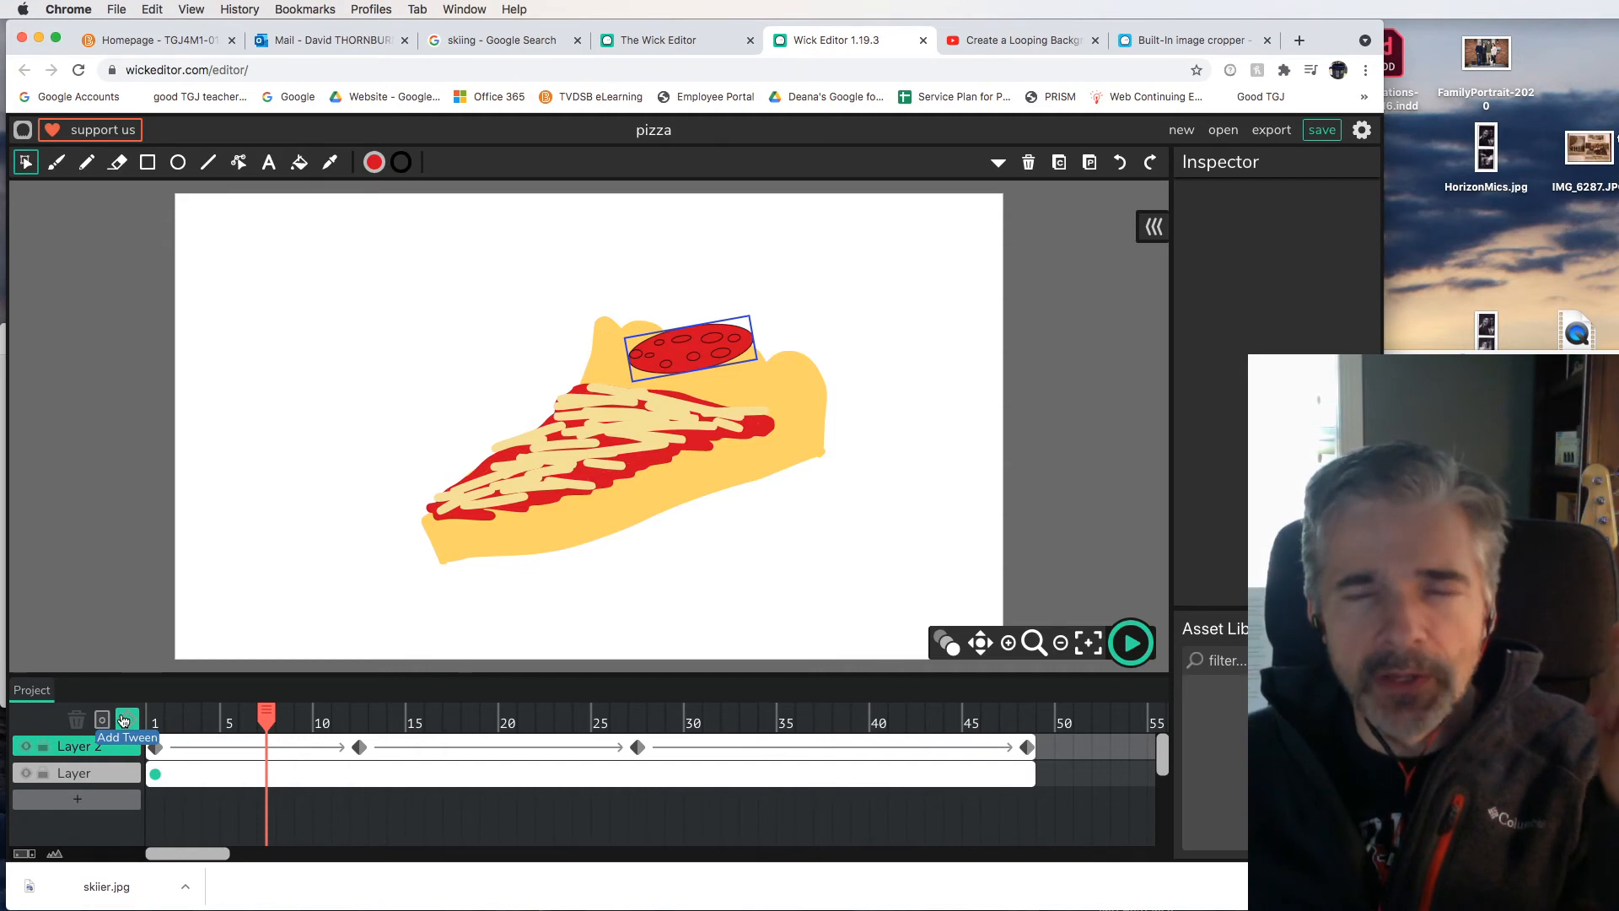
pyautogui.click(535, 769)
pyautogui.click(566, 754)
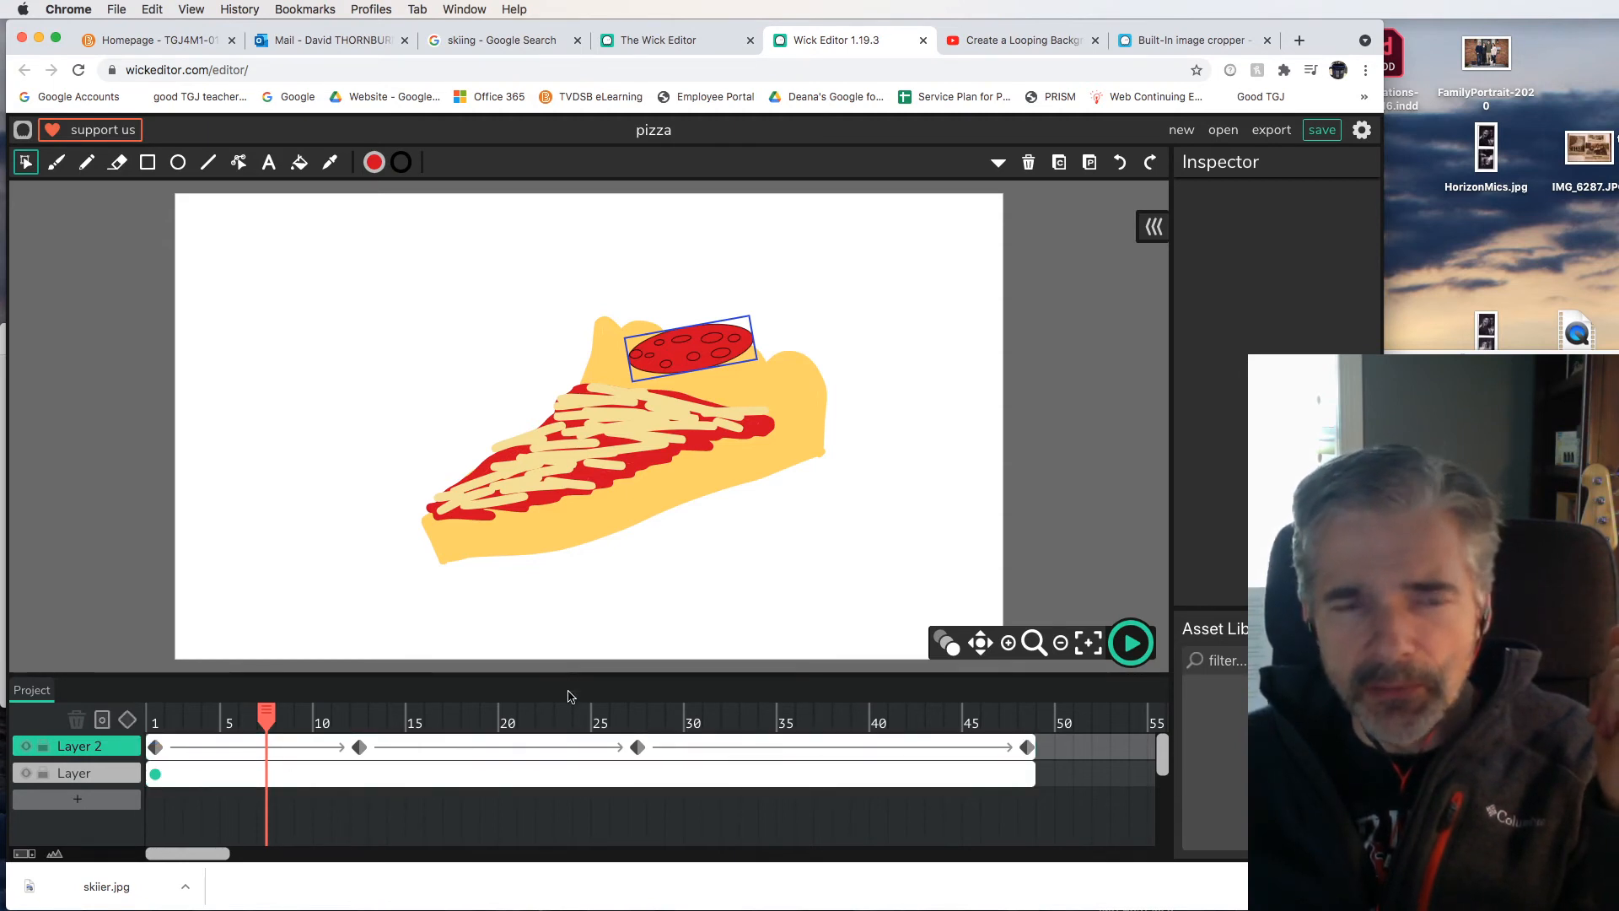
# Step: Enlarge the tilted pepperoni above the crust at frame 27 and check its motion across the keyframes
pyautogui.moveTo(266, 716); pyautogui.dragTo(358, 716)
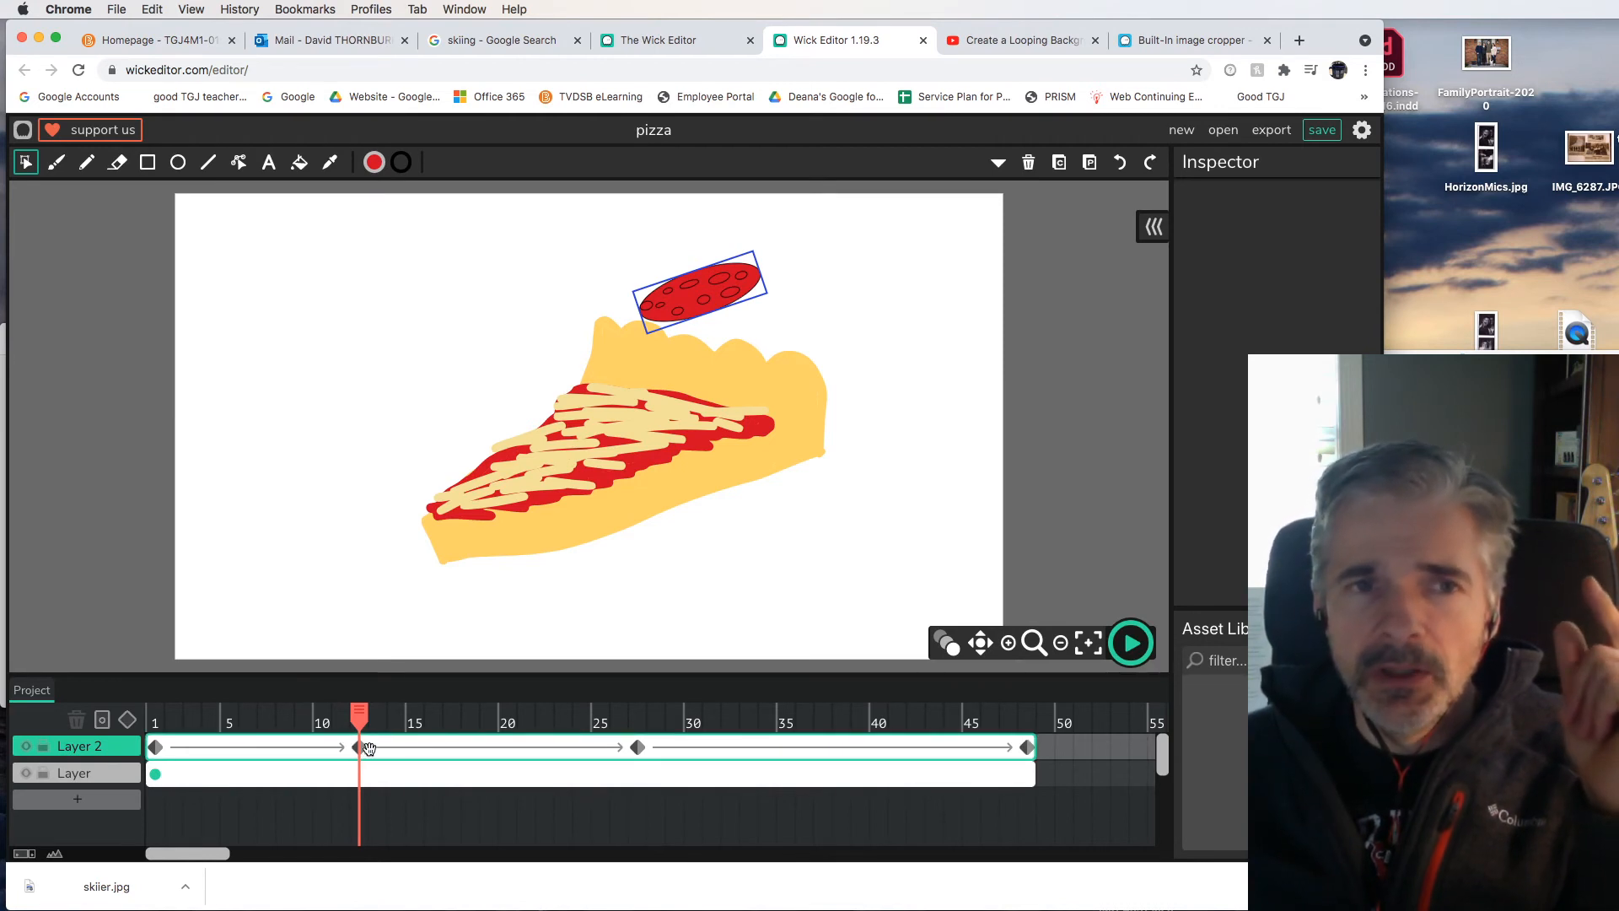
pyautogui.moveTo(364, 715); pyautogui.dragTo(637, 715)
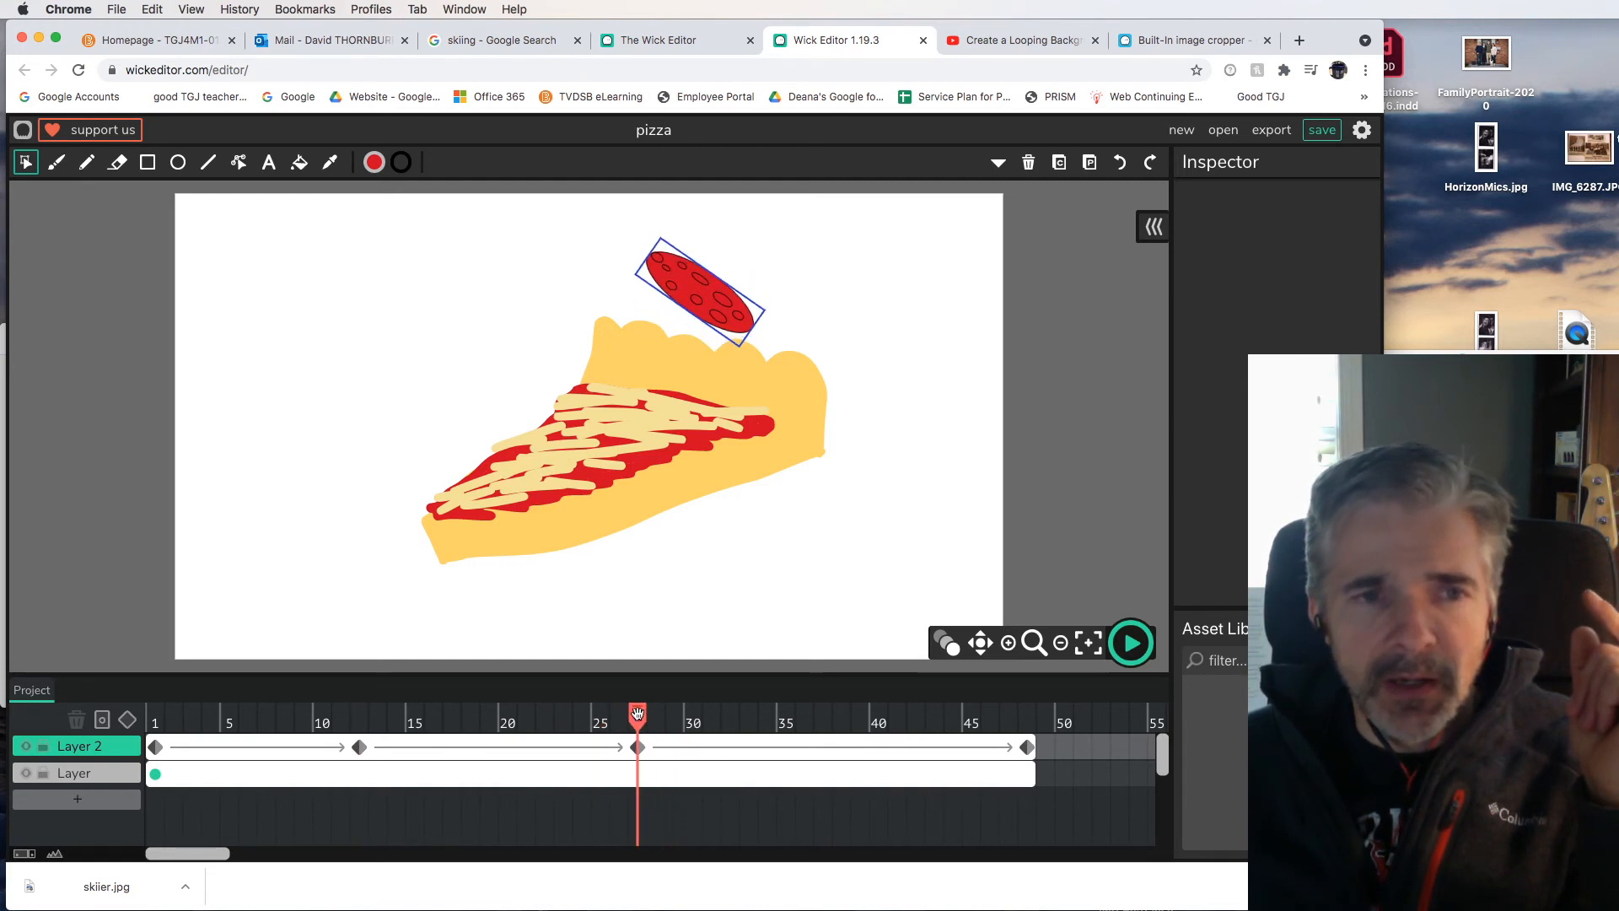
pyautogui.click(728, 324)
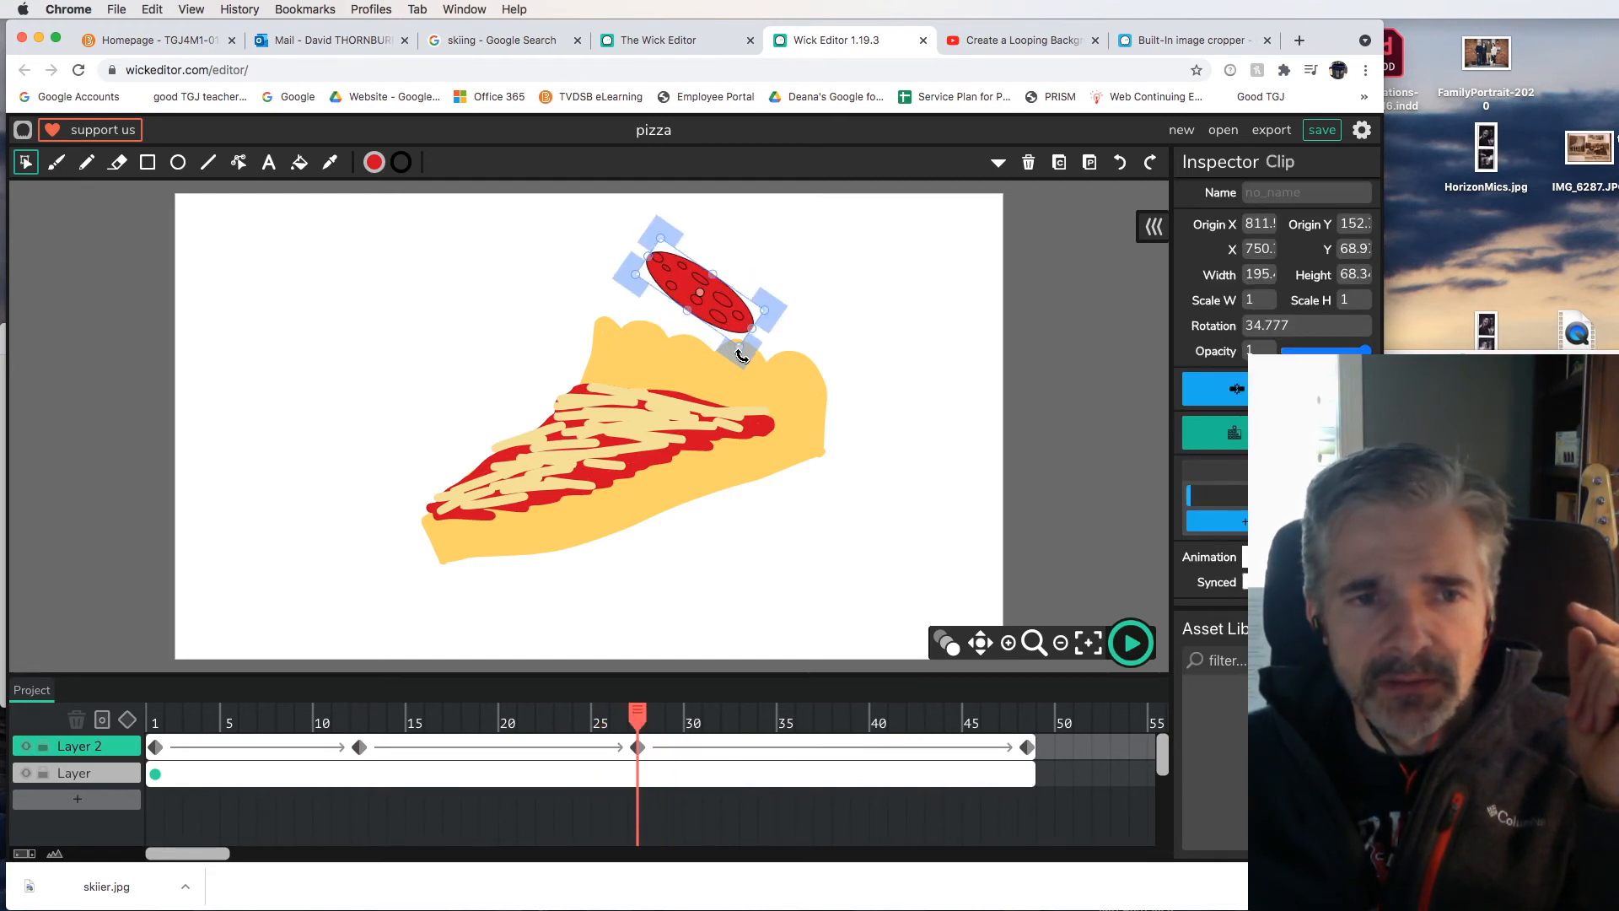
pyautogui.moveTo(743, 343); pyautogui.dragTo(750, 373)
pyautogui.moveTo(637, 717); pyautogui.dragTo(694, 704)
pyautogui.moveTo(808, 700); pyautogui.dragTo(140, 705)
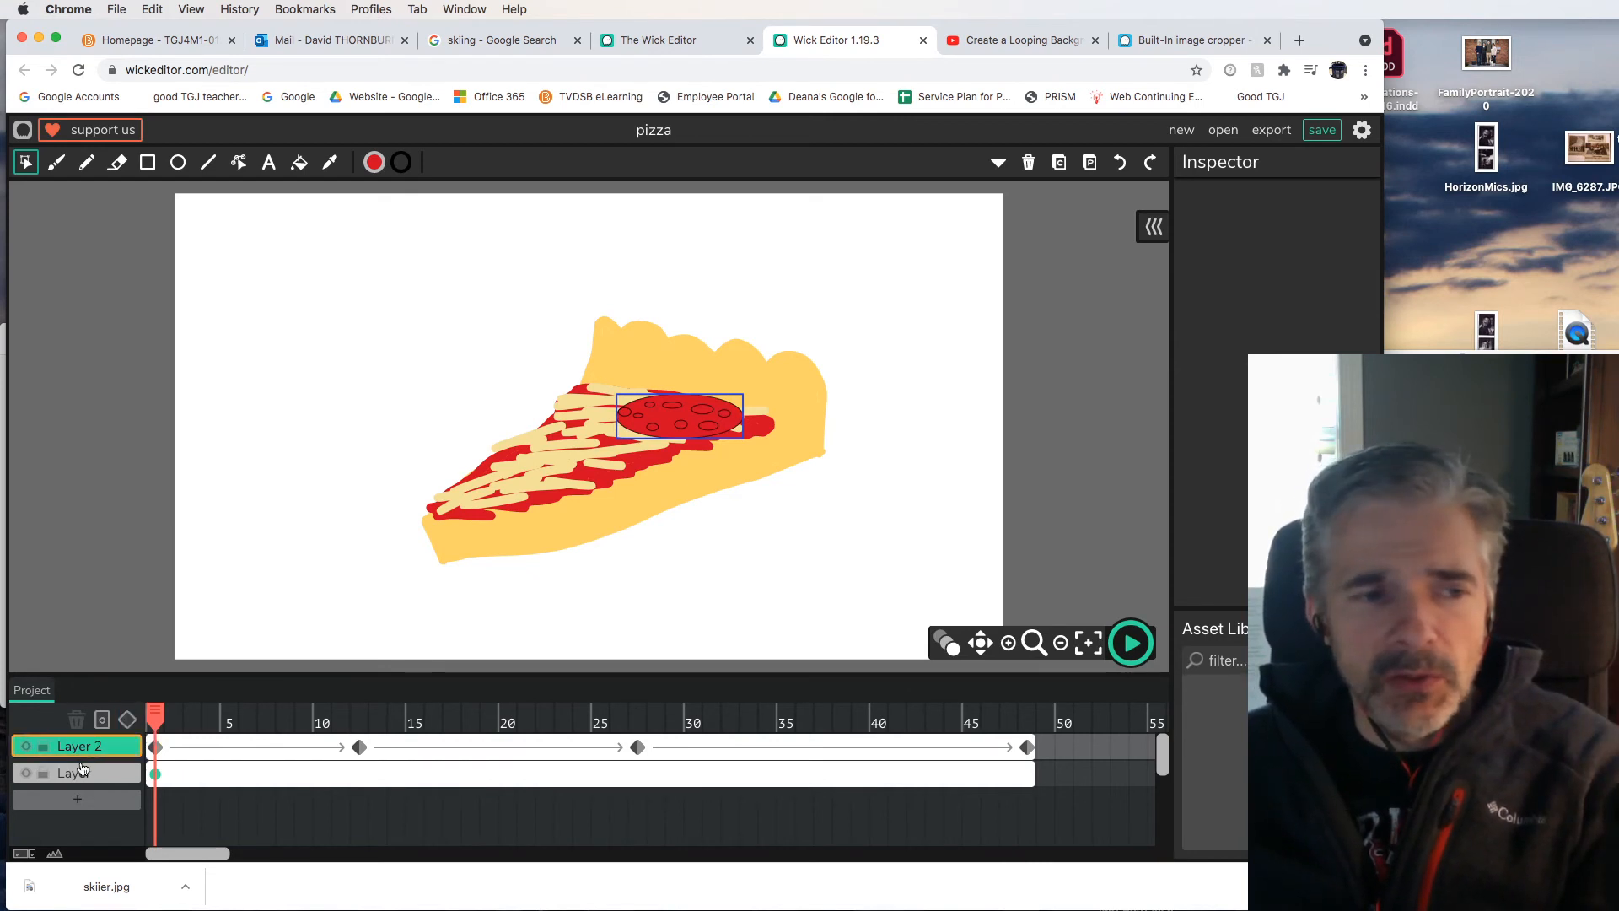
# Step: Add a new layer and move it above Layer 2
pyautogui.click(77, 799)
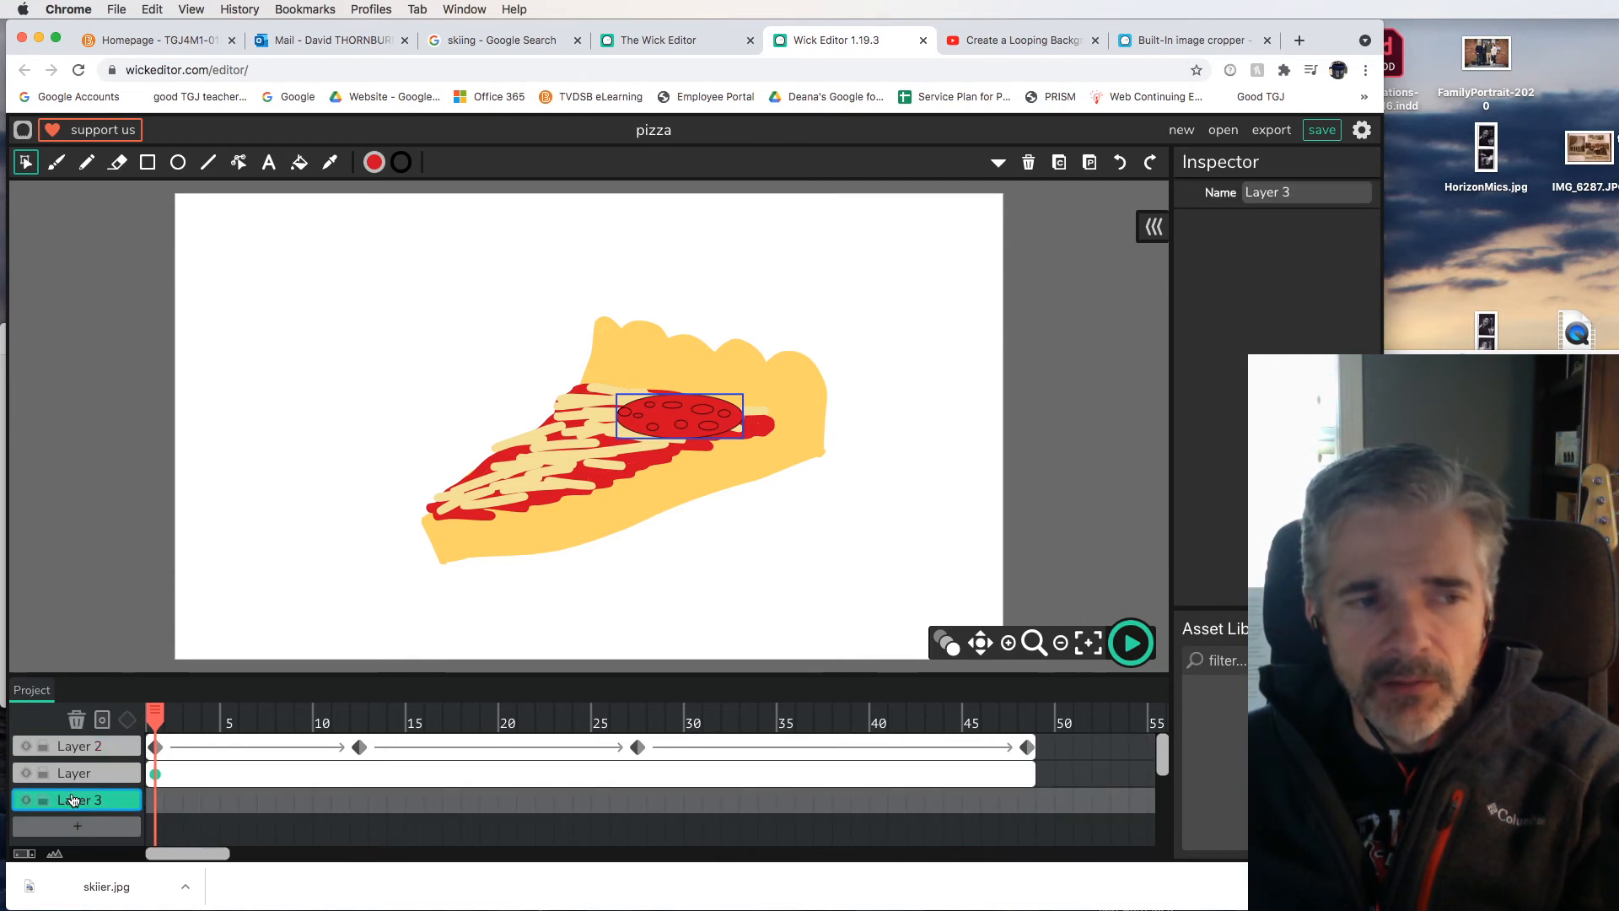
pyautogui.moveTo(78, 781); pyautogui.dragTo(79, 742)
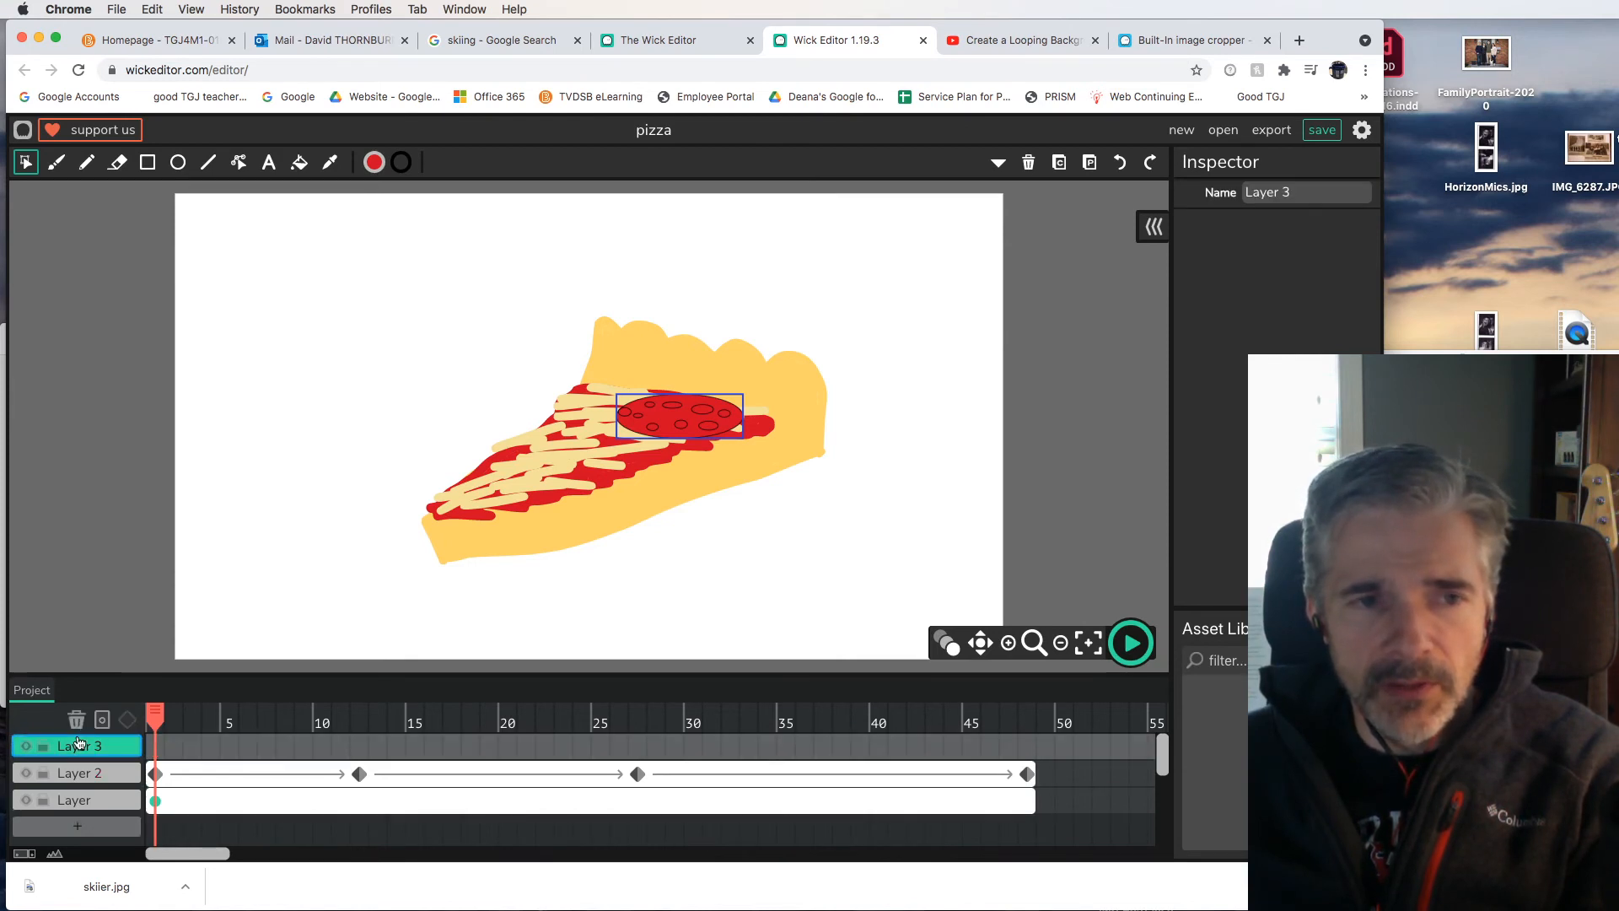
pyautogui.click(683, 437)
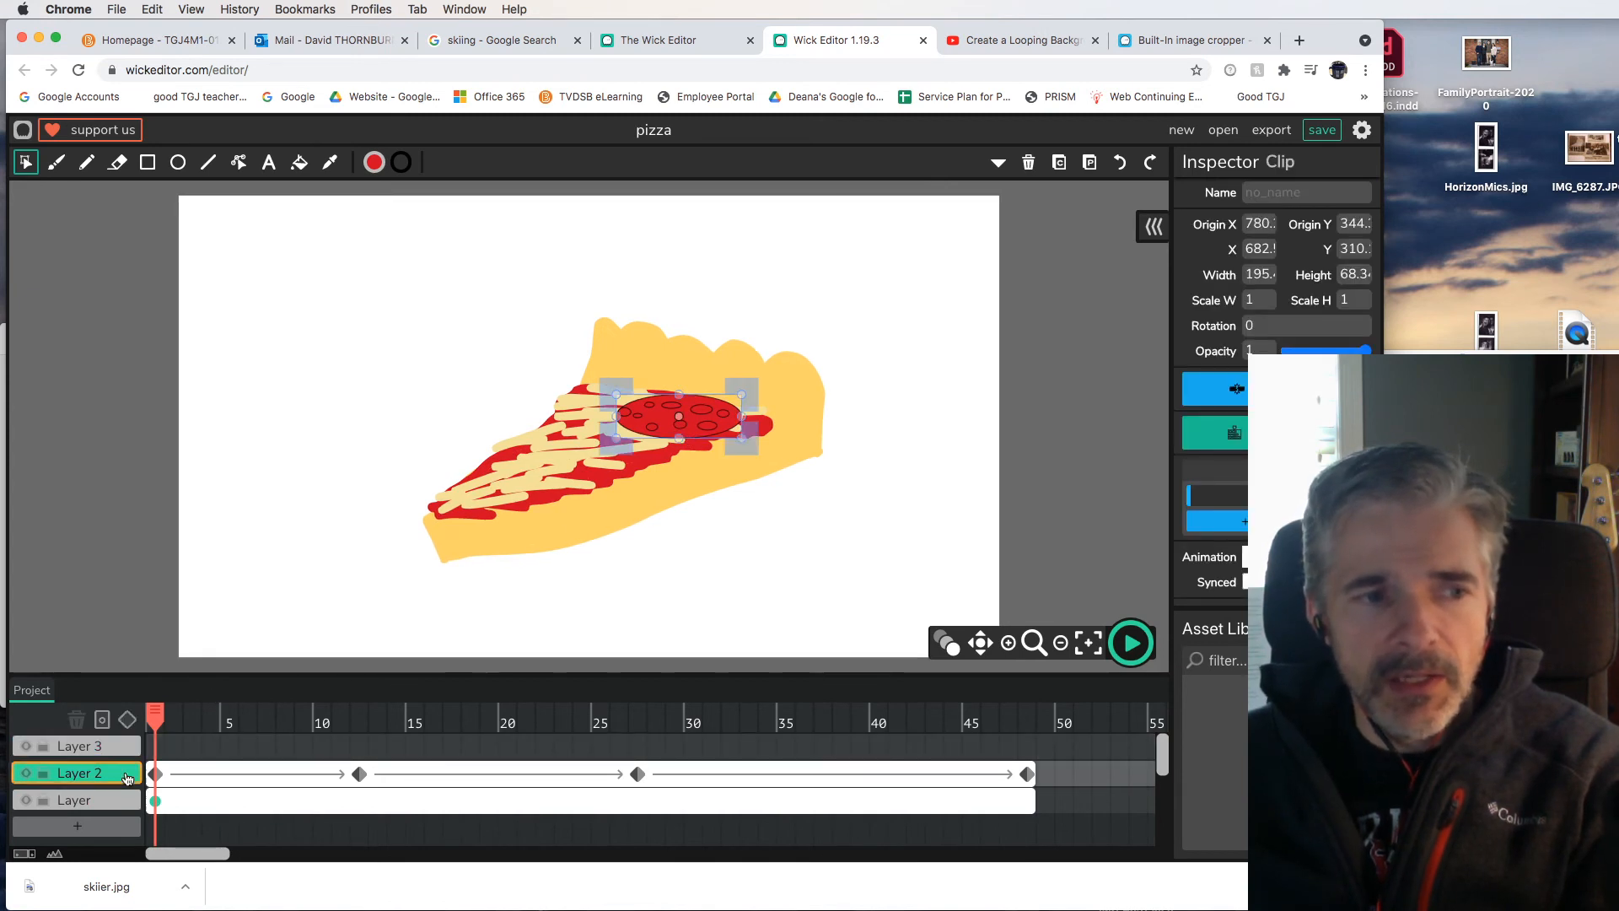
pyautogui.click(97, 782)
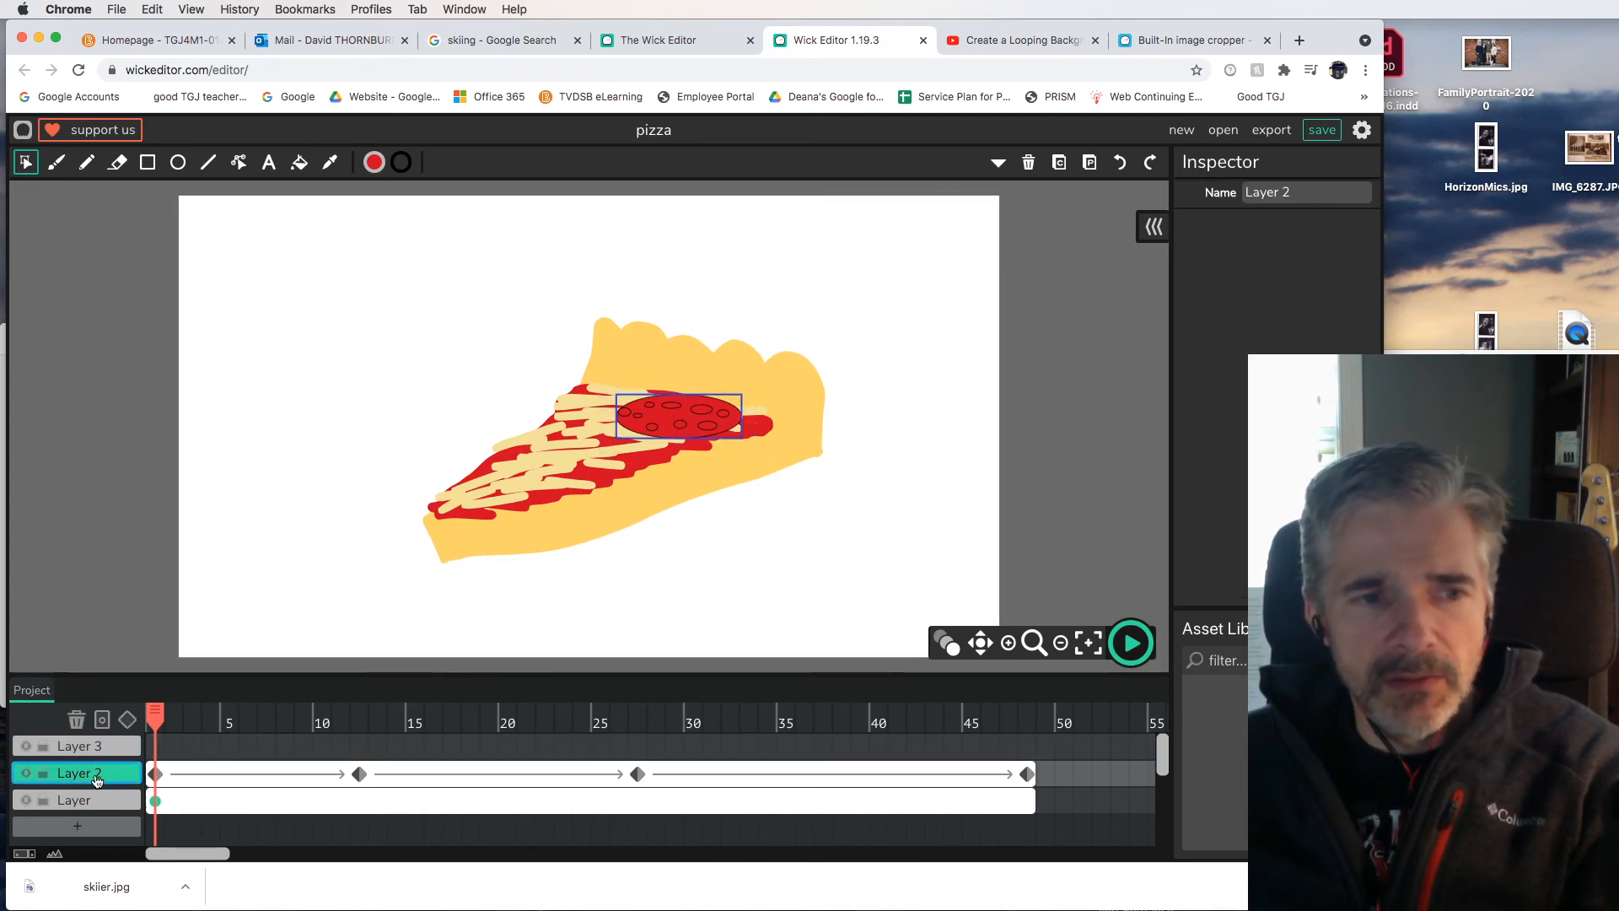
pyautogui.click(1089, 165)
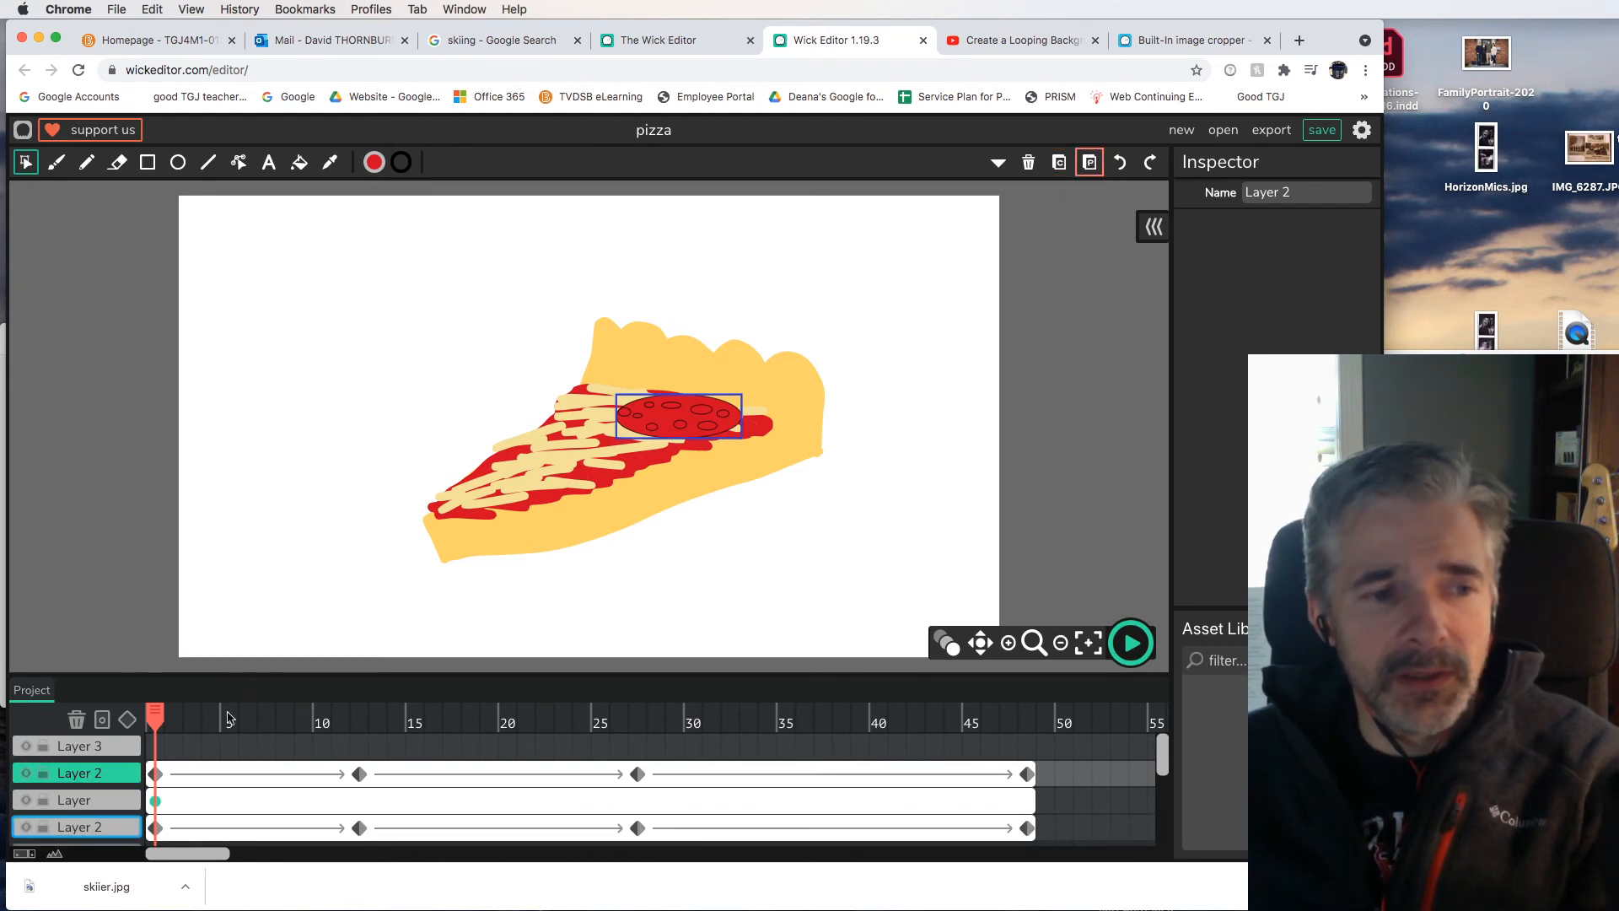
pyautogui.click(99, 800)
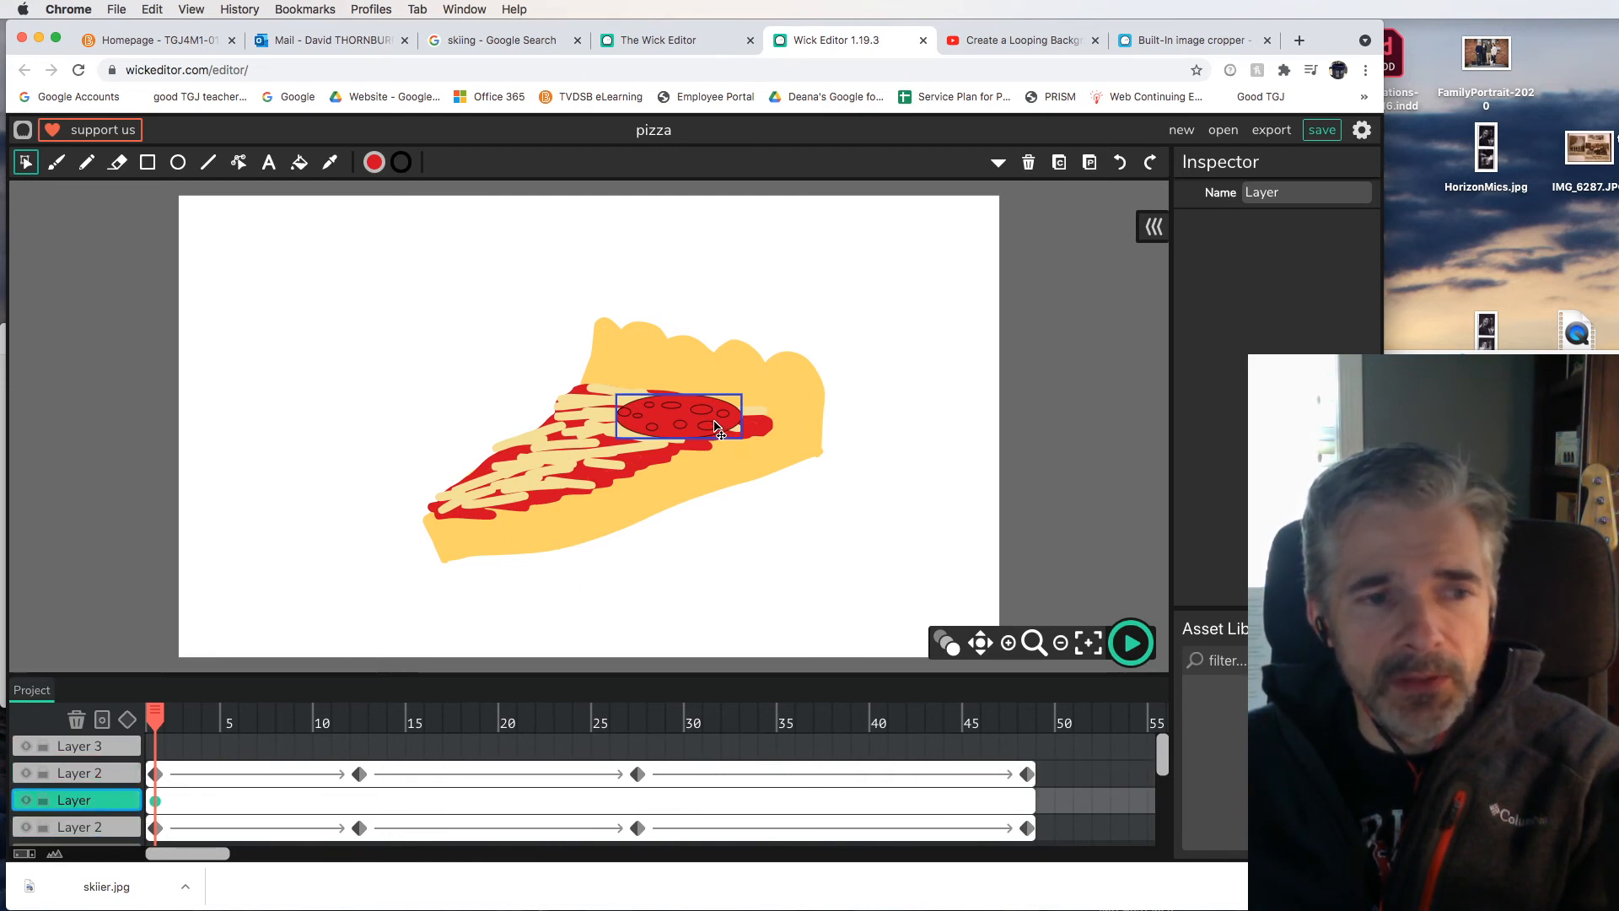
pyautogui.moveTo(687, 425); pyautogui.dragTo(557, 456)
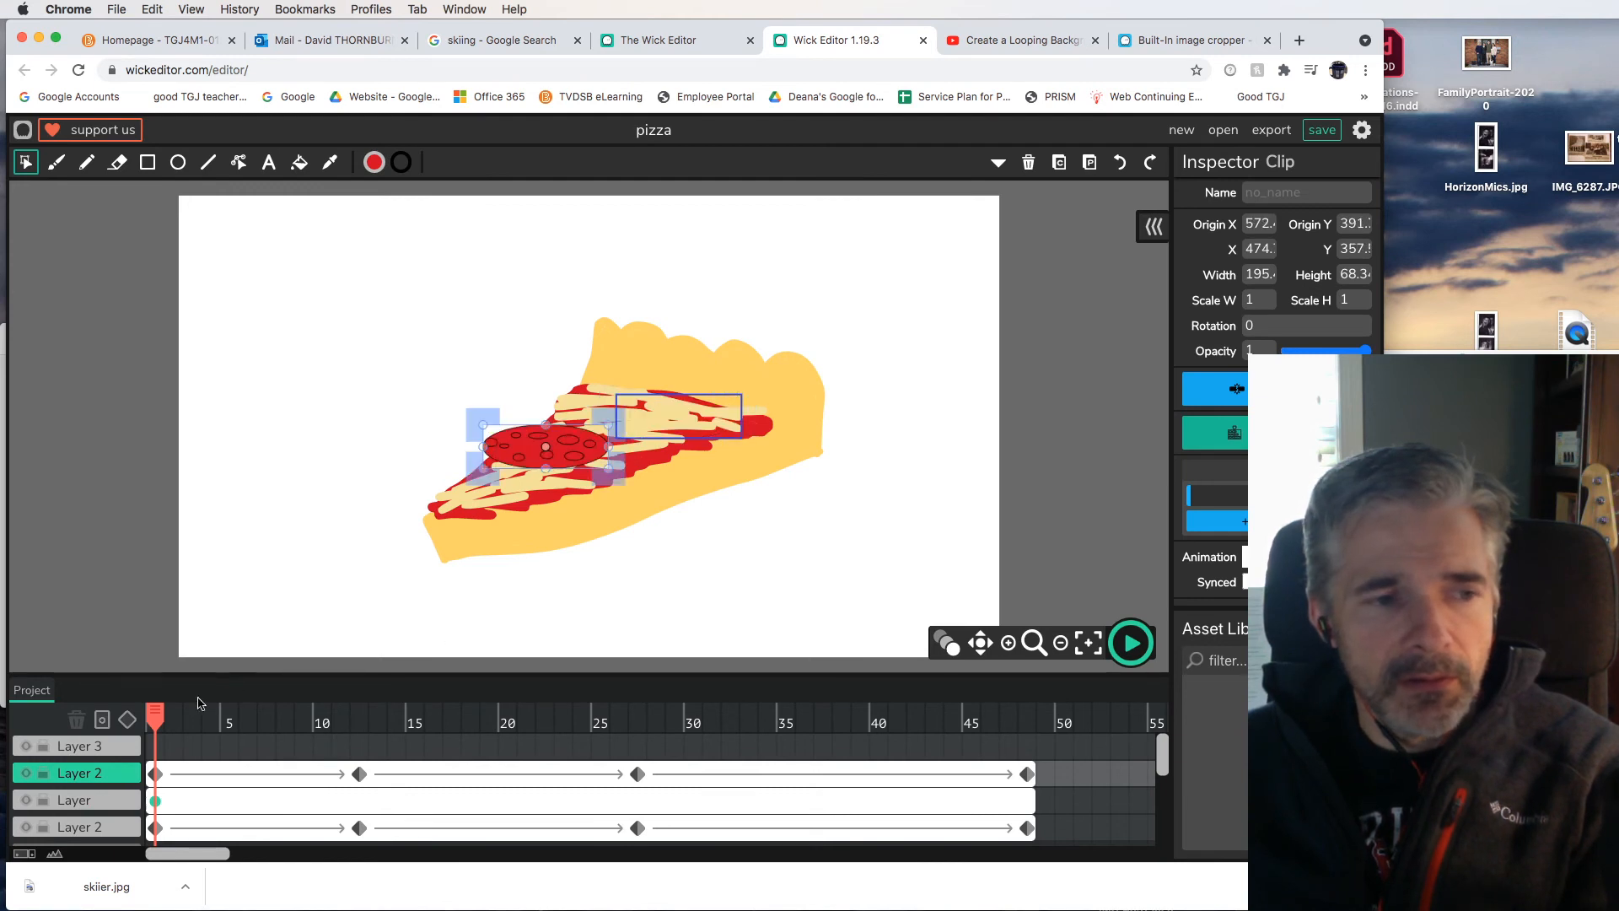
pyautogui.moveTo(165, 715)
pyautogui.mouseDown()
pyautogui.moveTo(506, 715)
pyautogui.moveTo(417, 697)
pyautogui.moveTo(157, 715)
pyautogui.mouseUp()
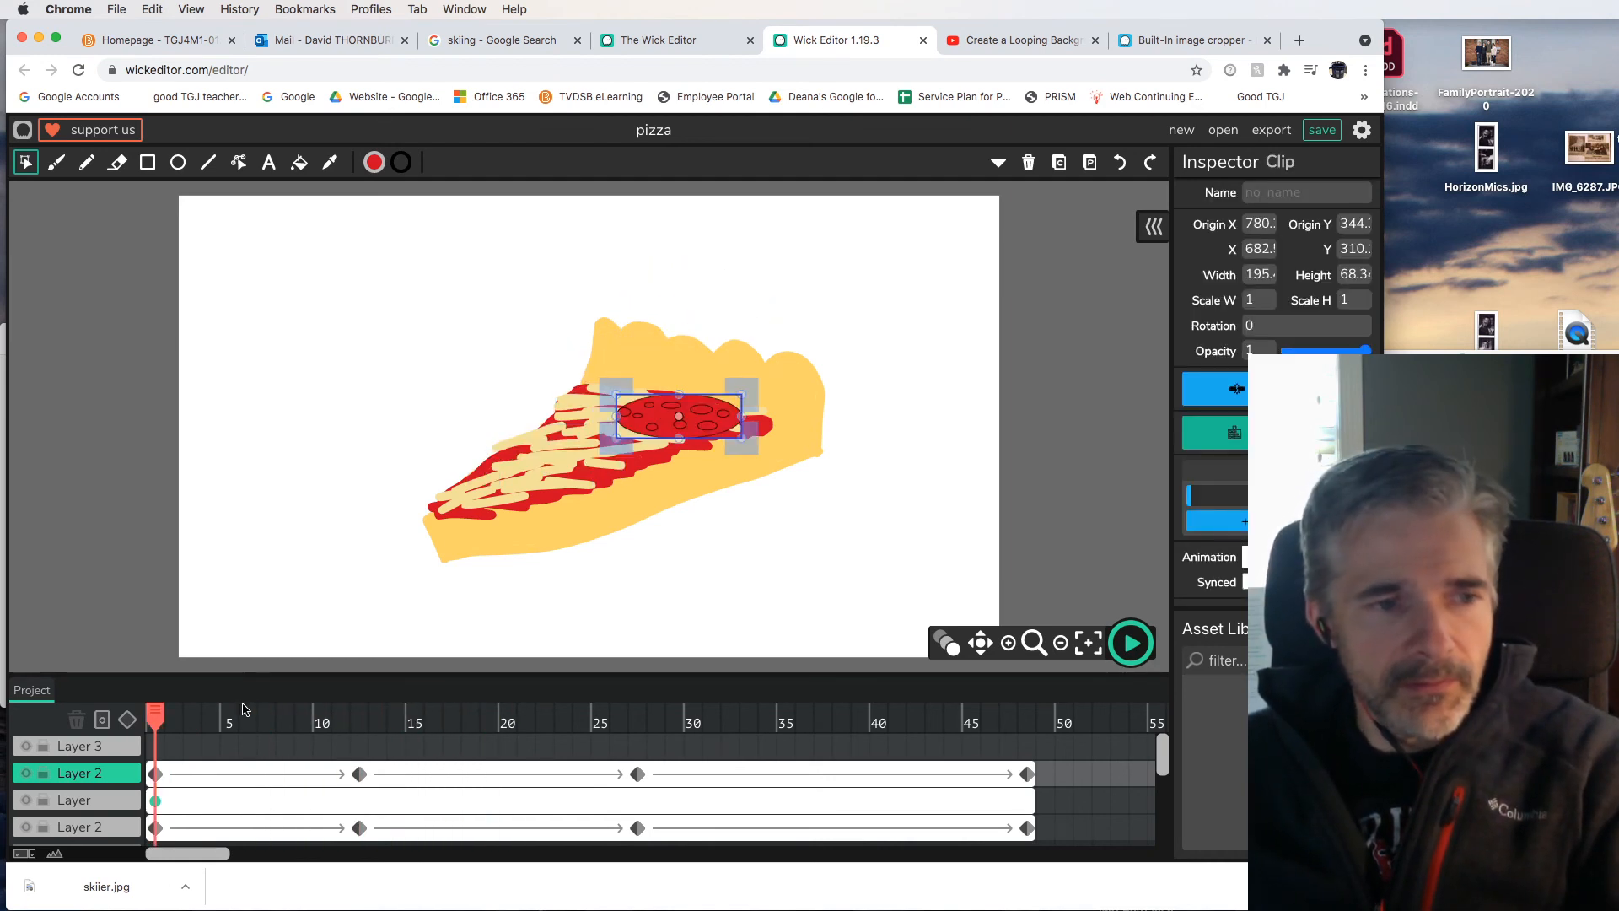
pyautogui.press('super+z')
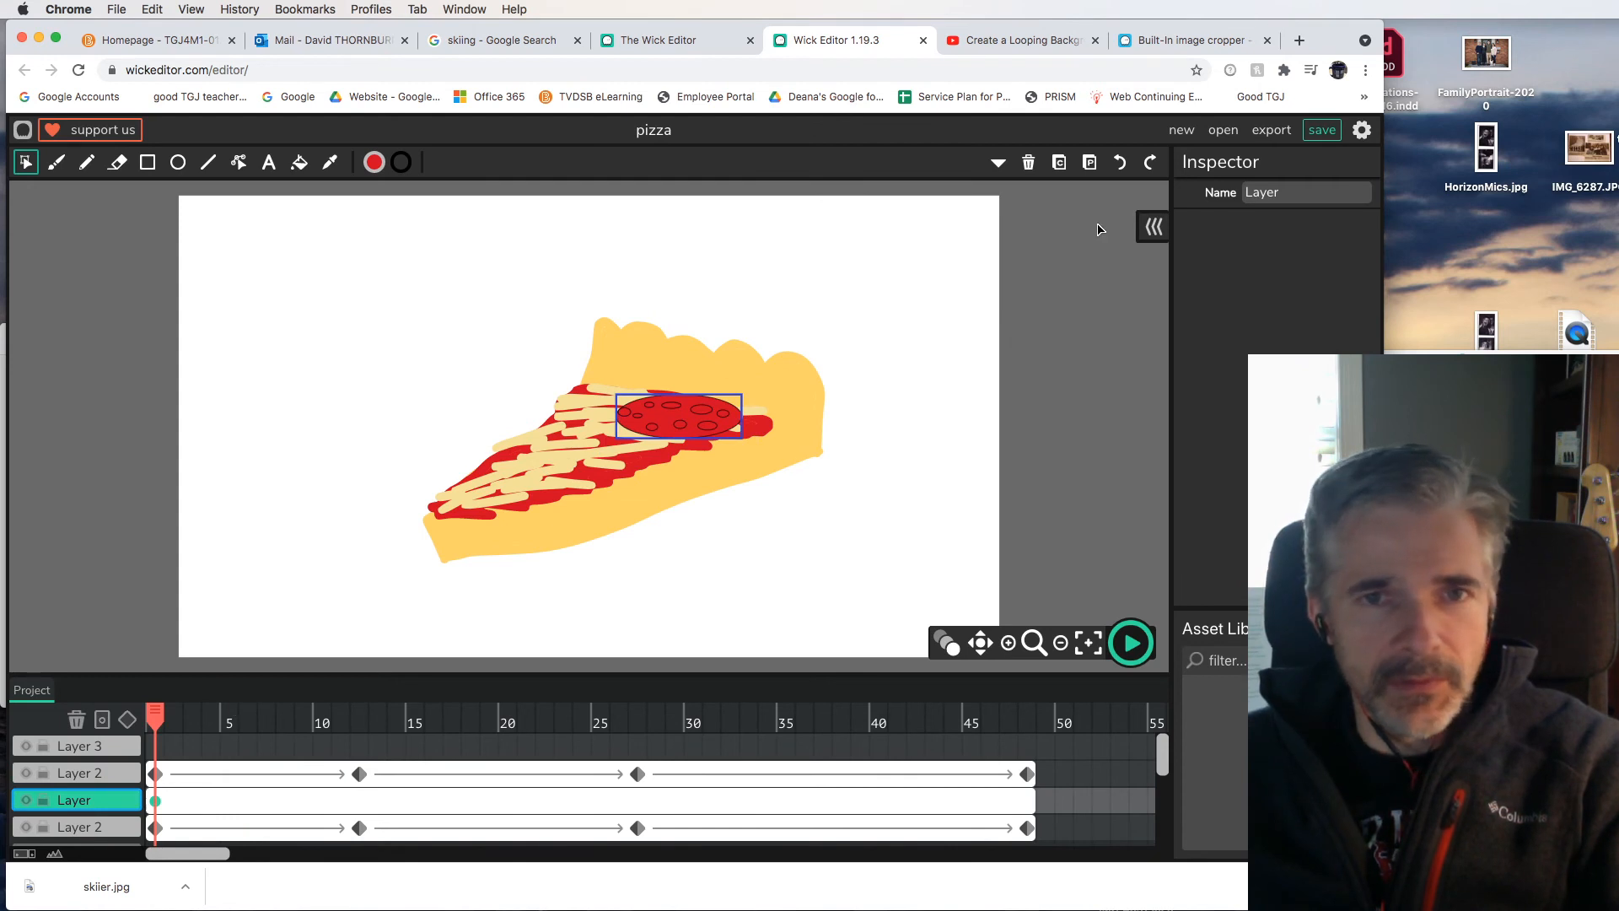
pyautogui.click(1122, 163)
pyautogui.click(1121, 163)
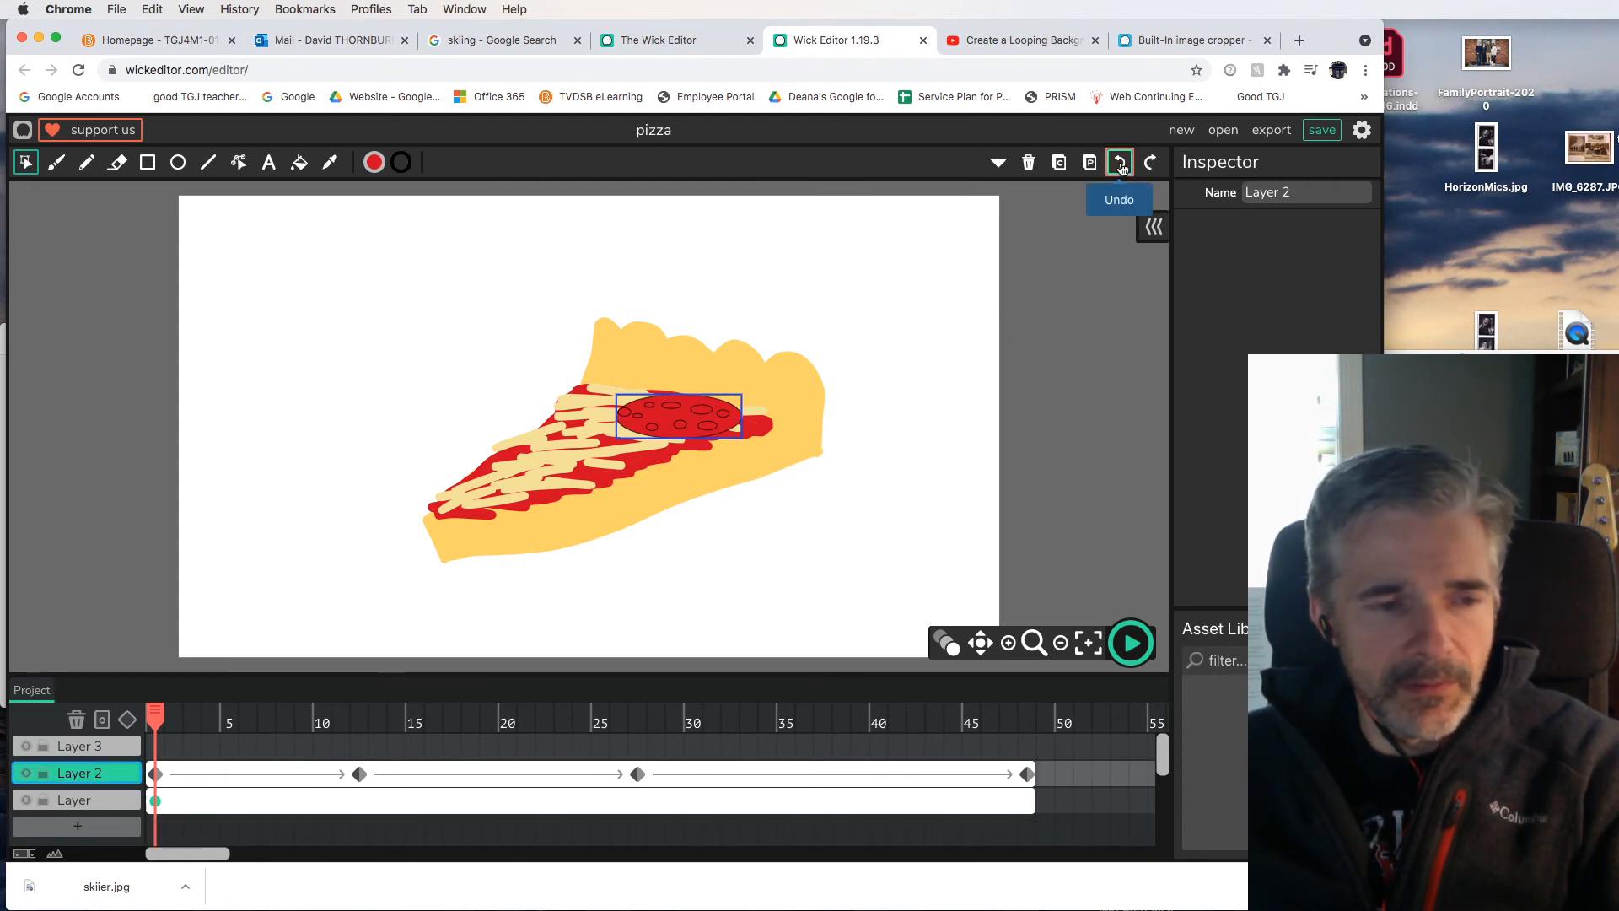
# Step: Copy the pepperoni into a new frame 1 on Layer 3 and place the copy near the tip of the slice
pyautogui.click(687, 415)
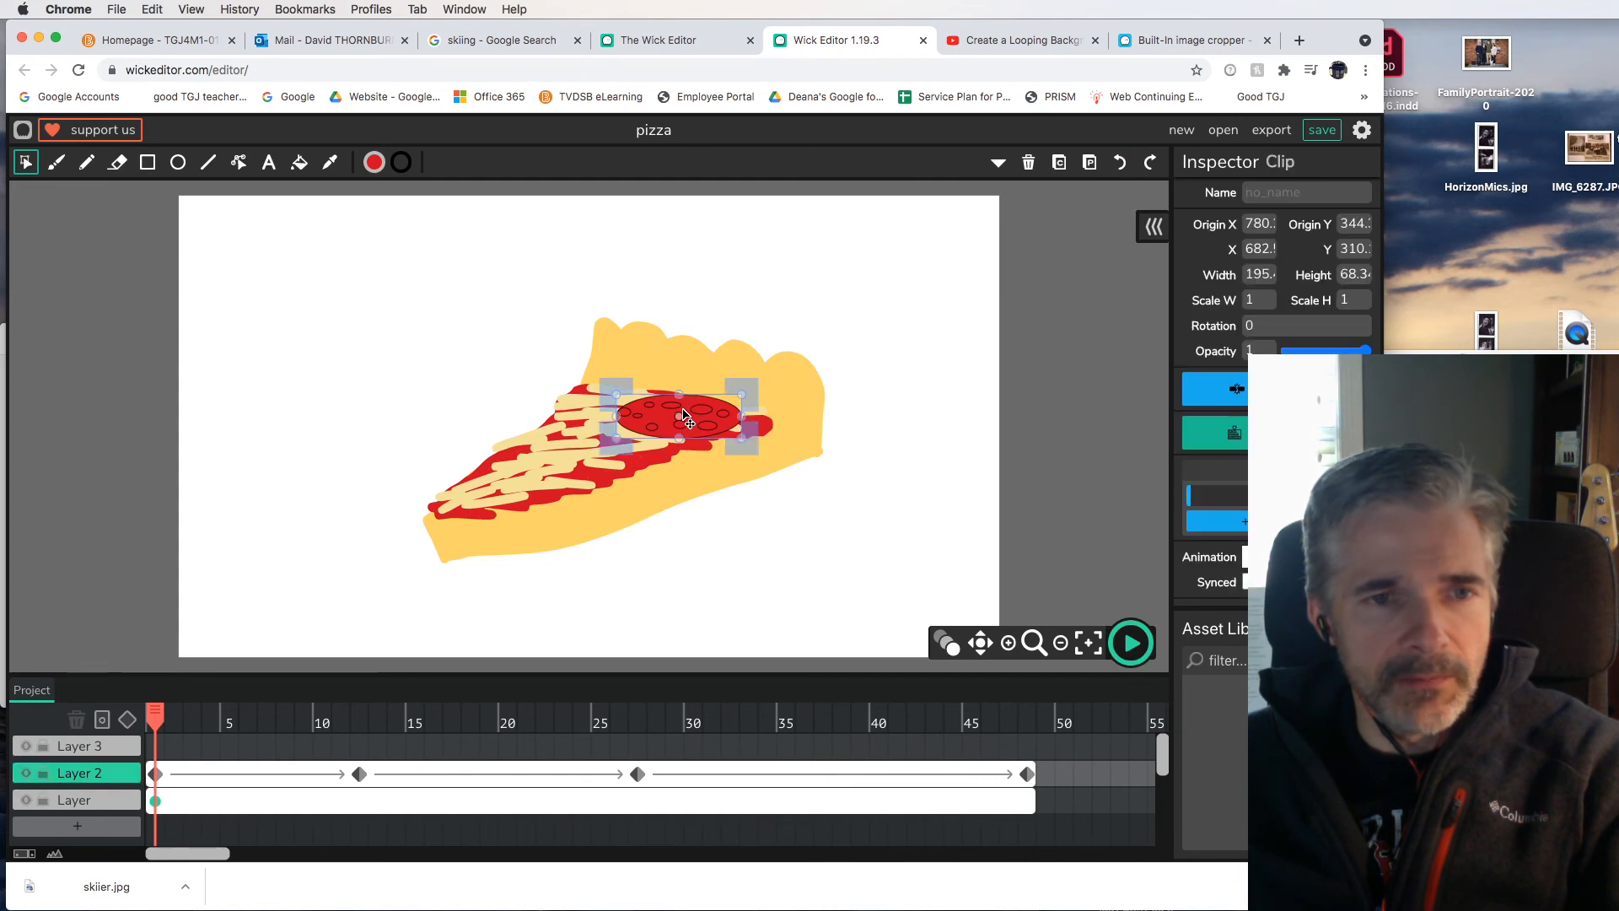
pyautogui.click(1060, 162)
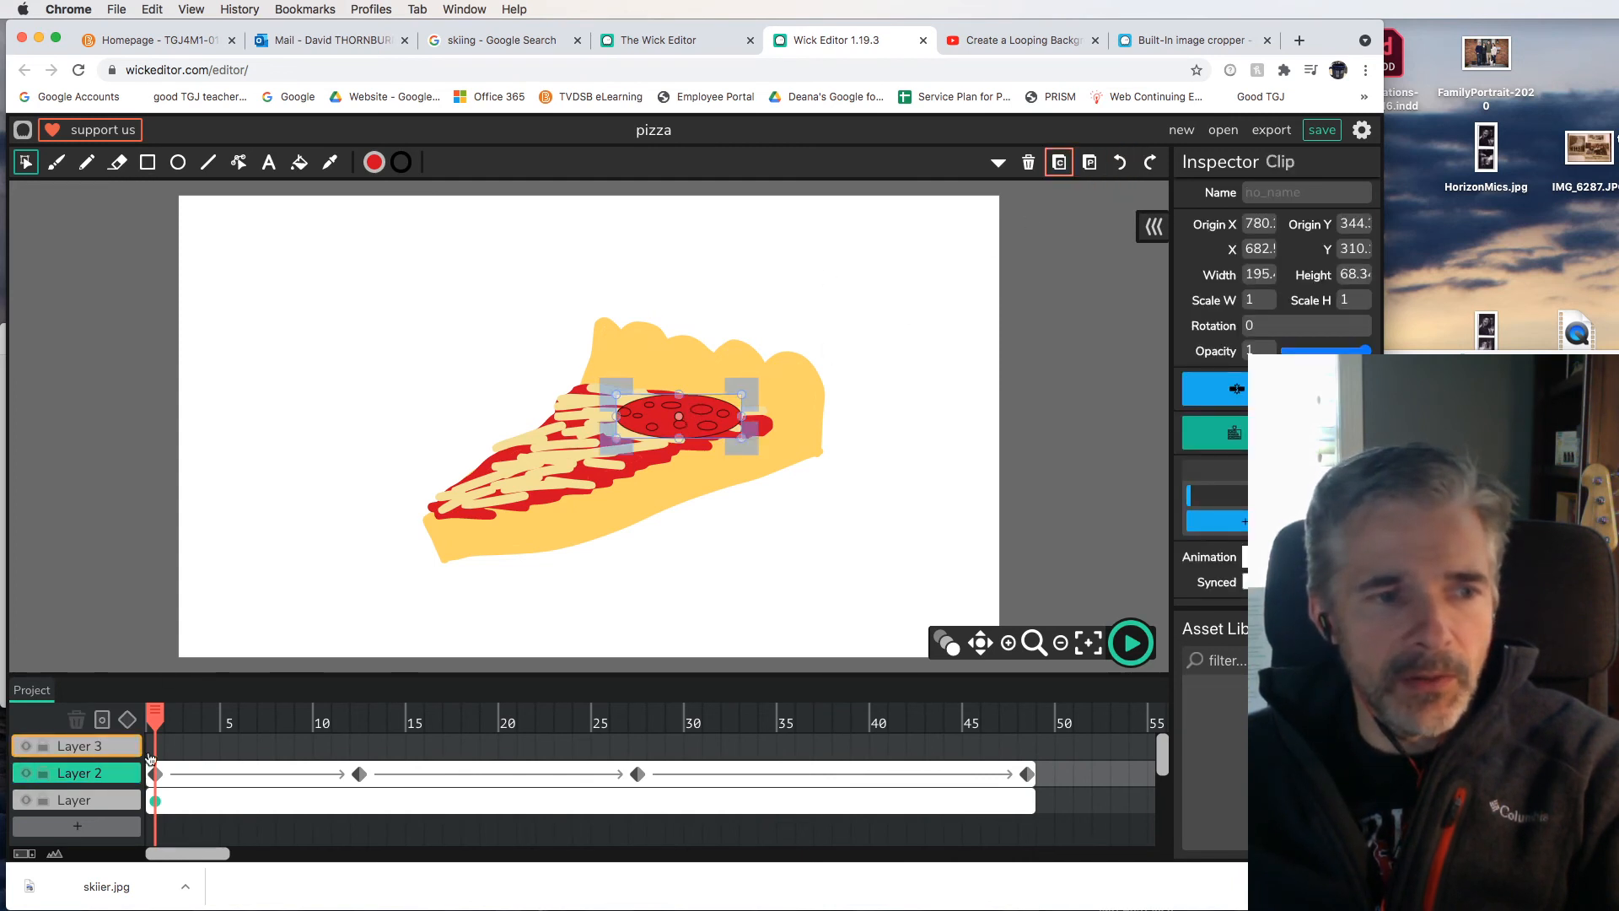
pyautogui.click(153, 748)
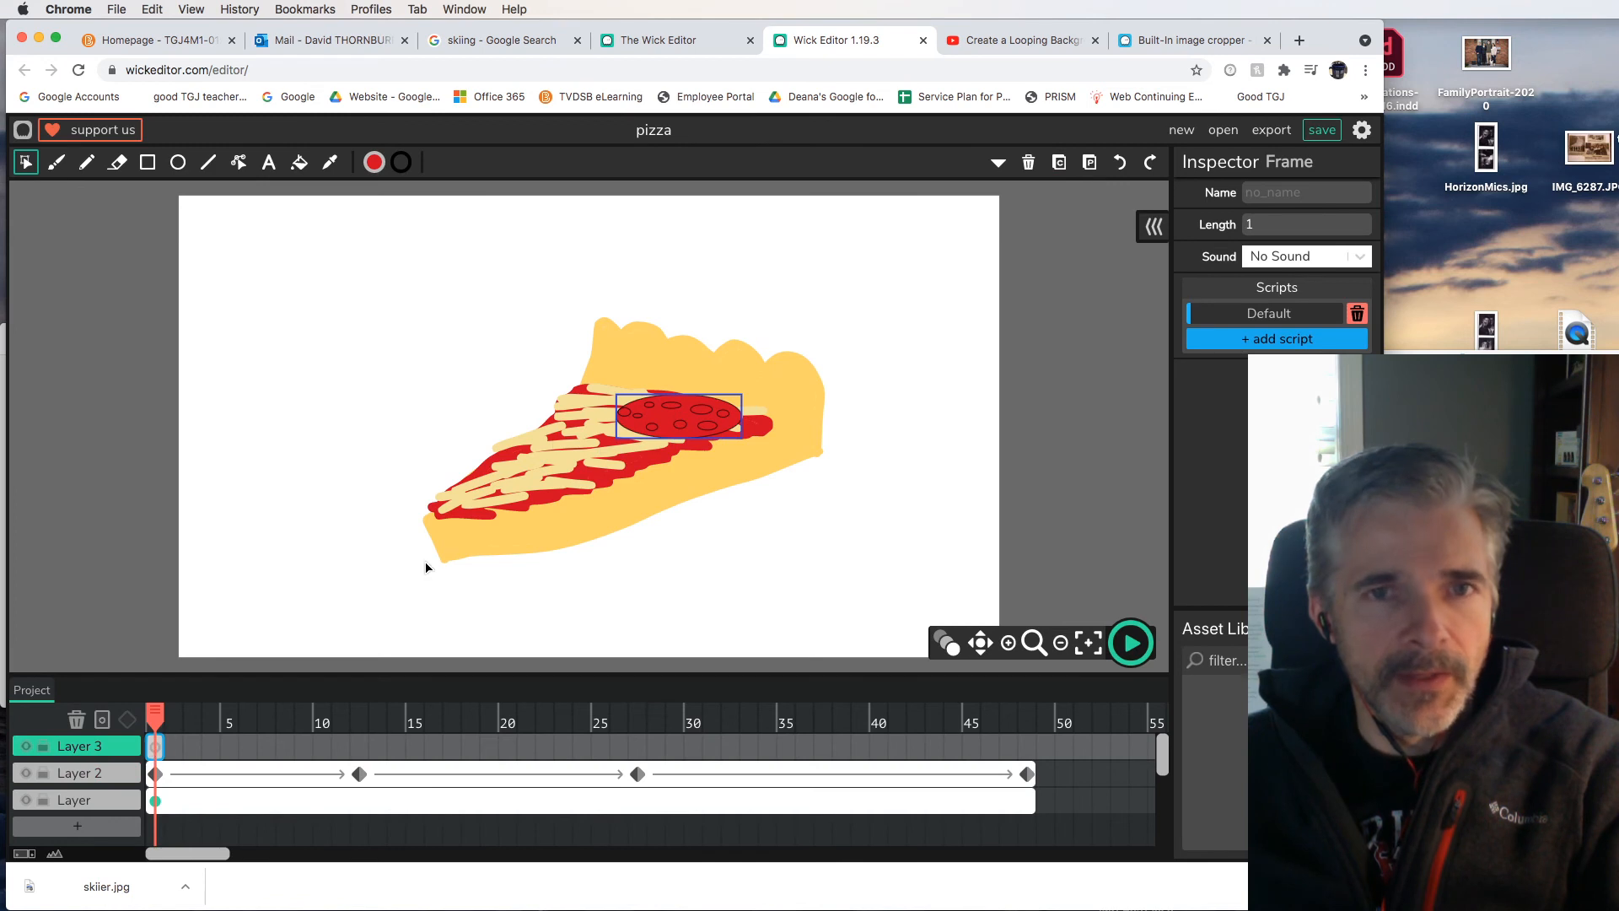
pyautogui.click(1089, 162)
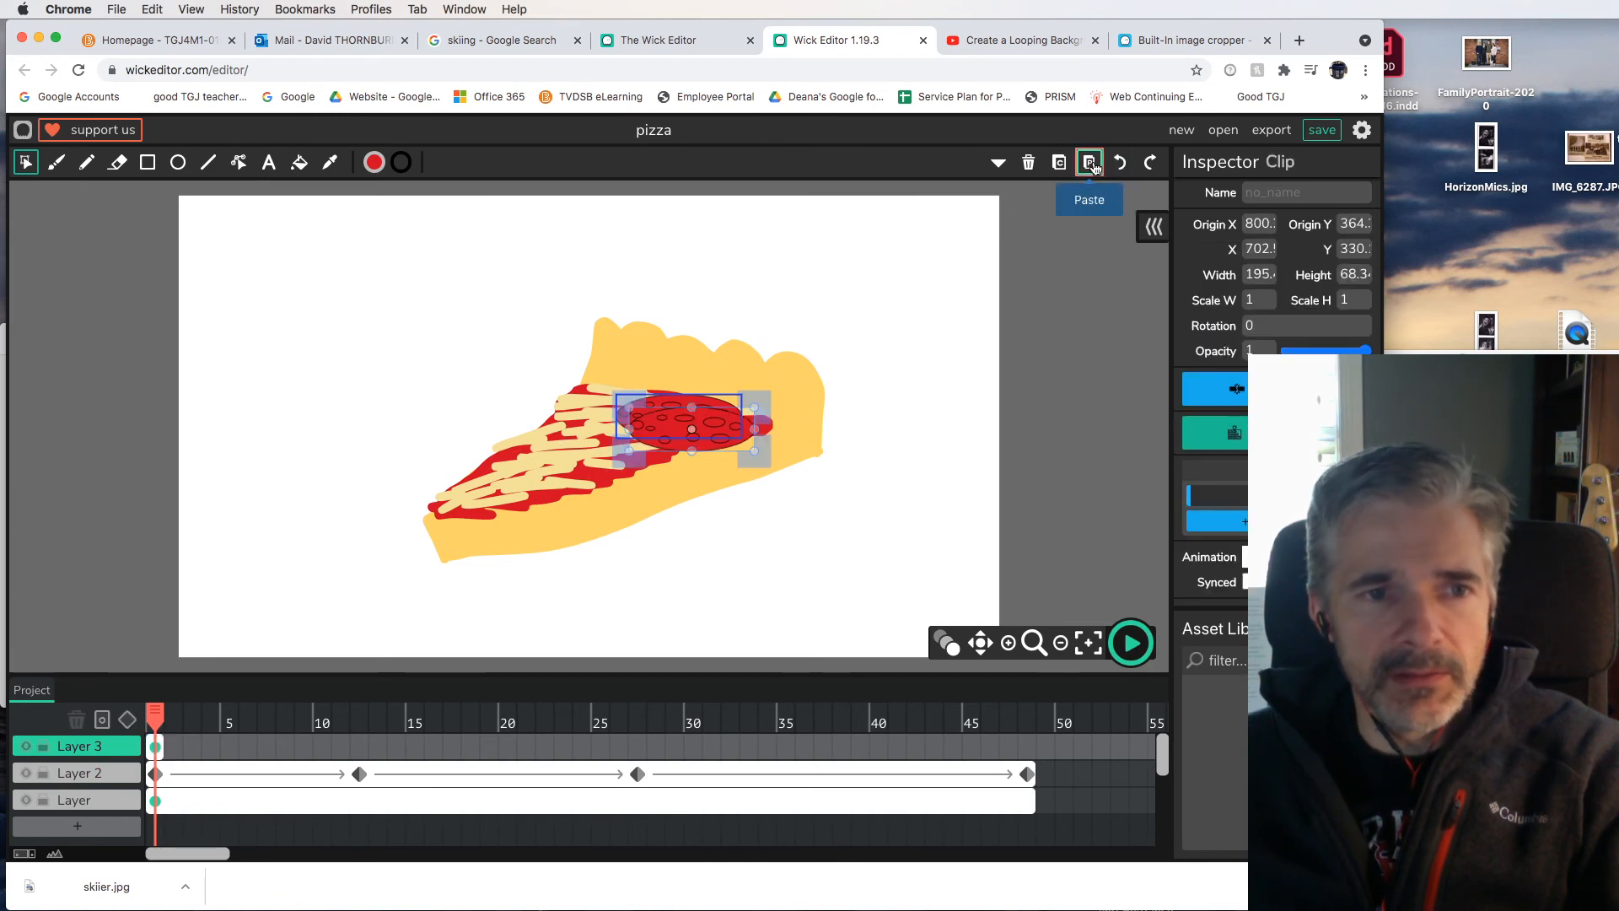
pyautogui.moveTo(666, 463); pyautogui.dragTo(497, 500)
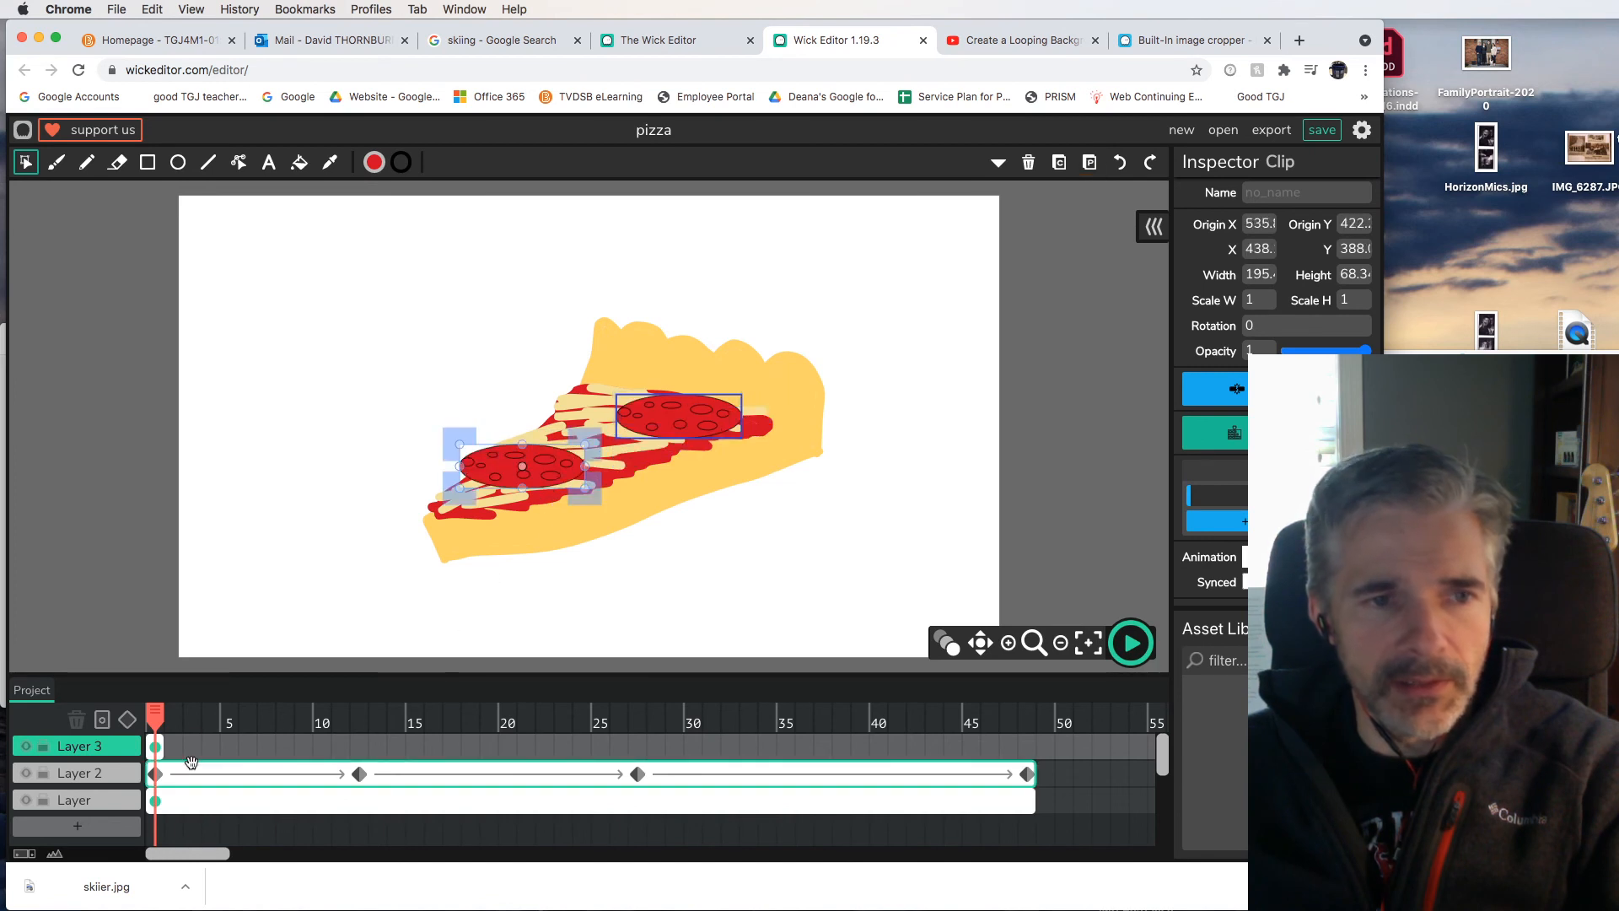
# Step: Extend the Layer 3 frame to a length of 48 and add a tween at frame 1
pyautogui.moveTo(161, 749); pyautogui.dragTo(1043, 751)
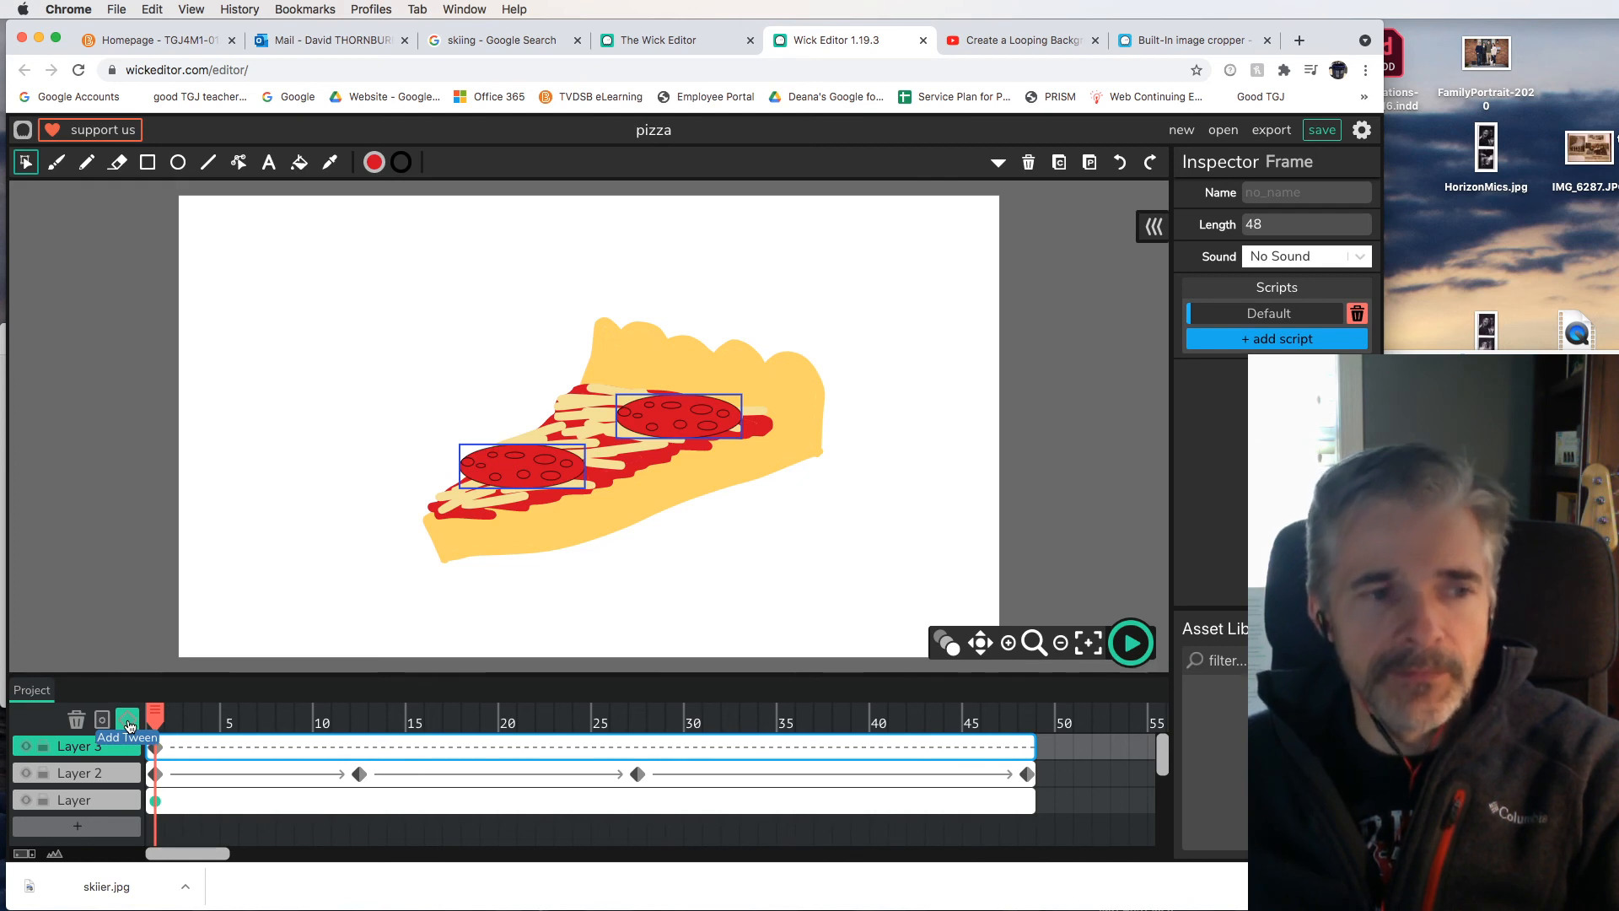
# Step: At frame 15, raise the second pepperoni above the slice, enlarge it to about 279 by 132, and rotate it to about 32 degrees
pyautogui.moveTo(153, 715); pyautogui.dragTo(414, 716)
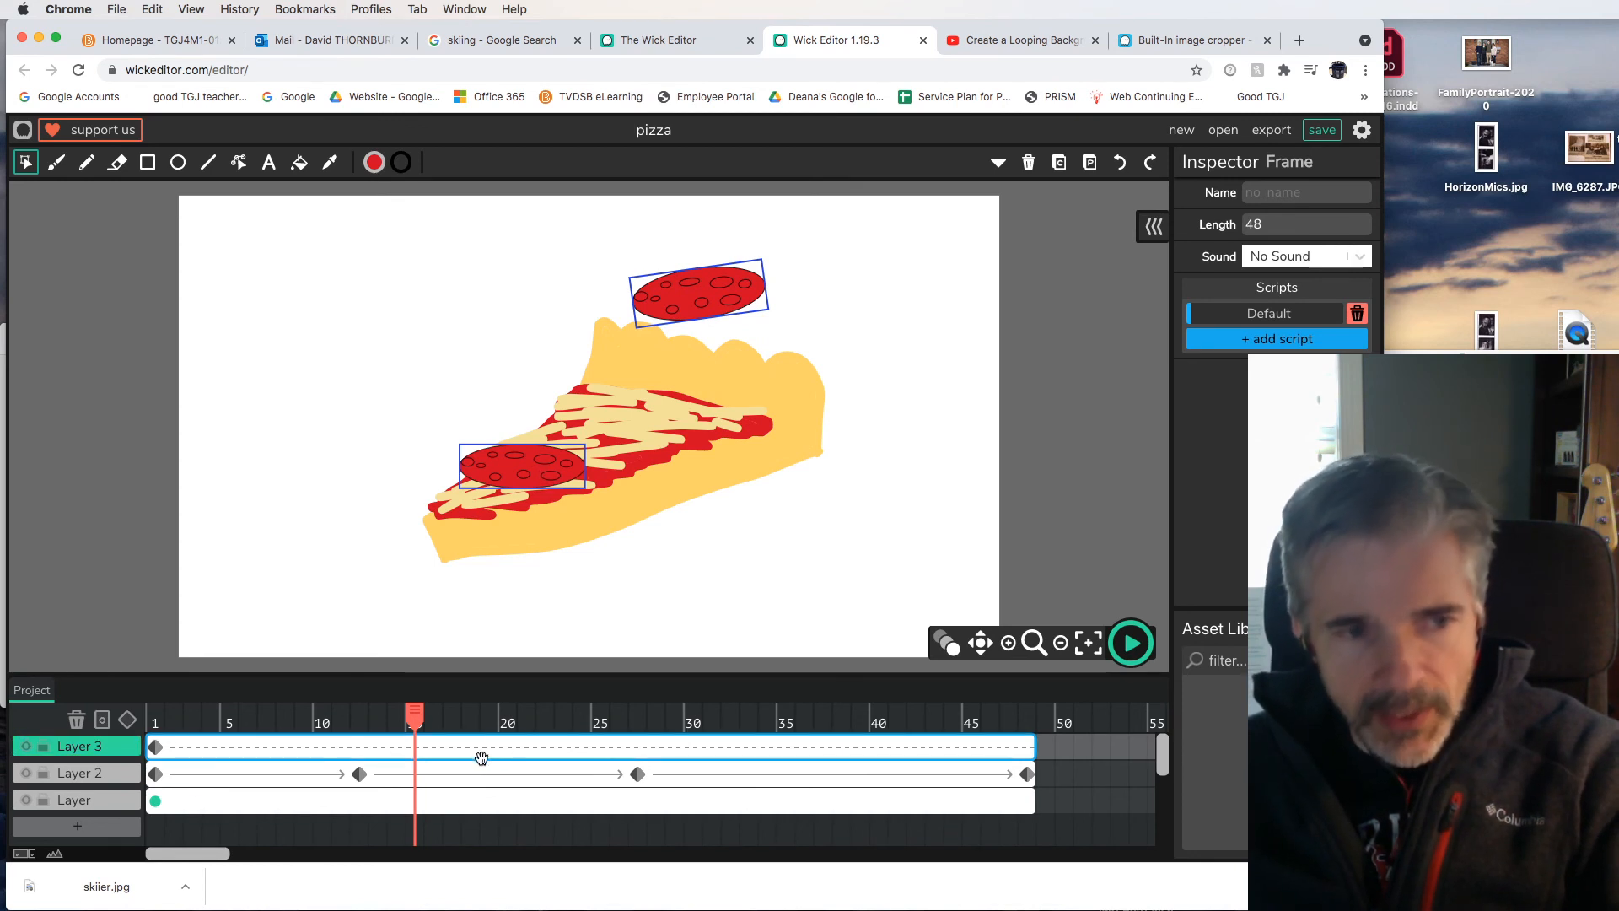
pyautogui.moveTo(534, 473); pyautogui.dragTo(558, 409)
# Step: At frame 29, shrink the second pepperoni to about 187 by 79 and rotate it to about -21 degrees
pyautogui.moveTo(418, 711); pyautogui.dragTo(669, 711)
pyautogui.click(616, 547)
pyautogui.click(549, 348)
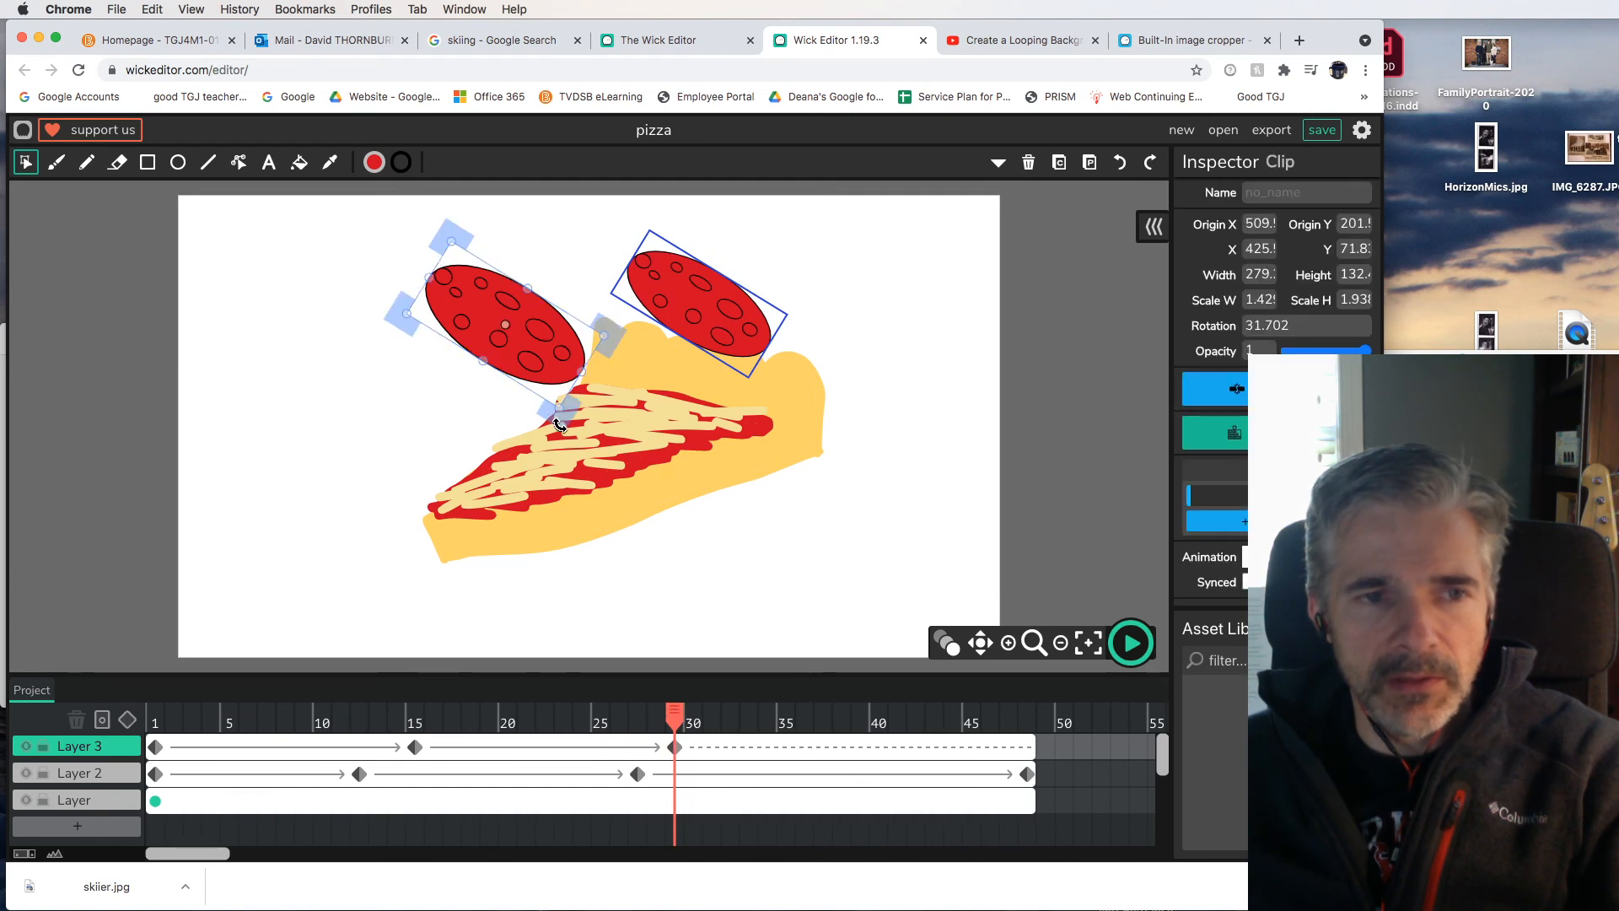
pyautogui.moveTo(560, 424); pyautogui.dragTo(572, 325)
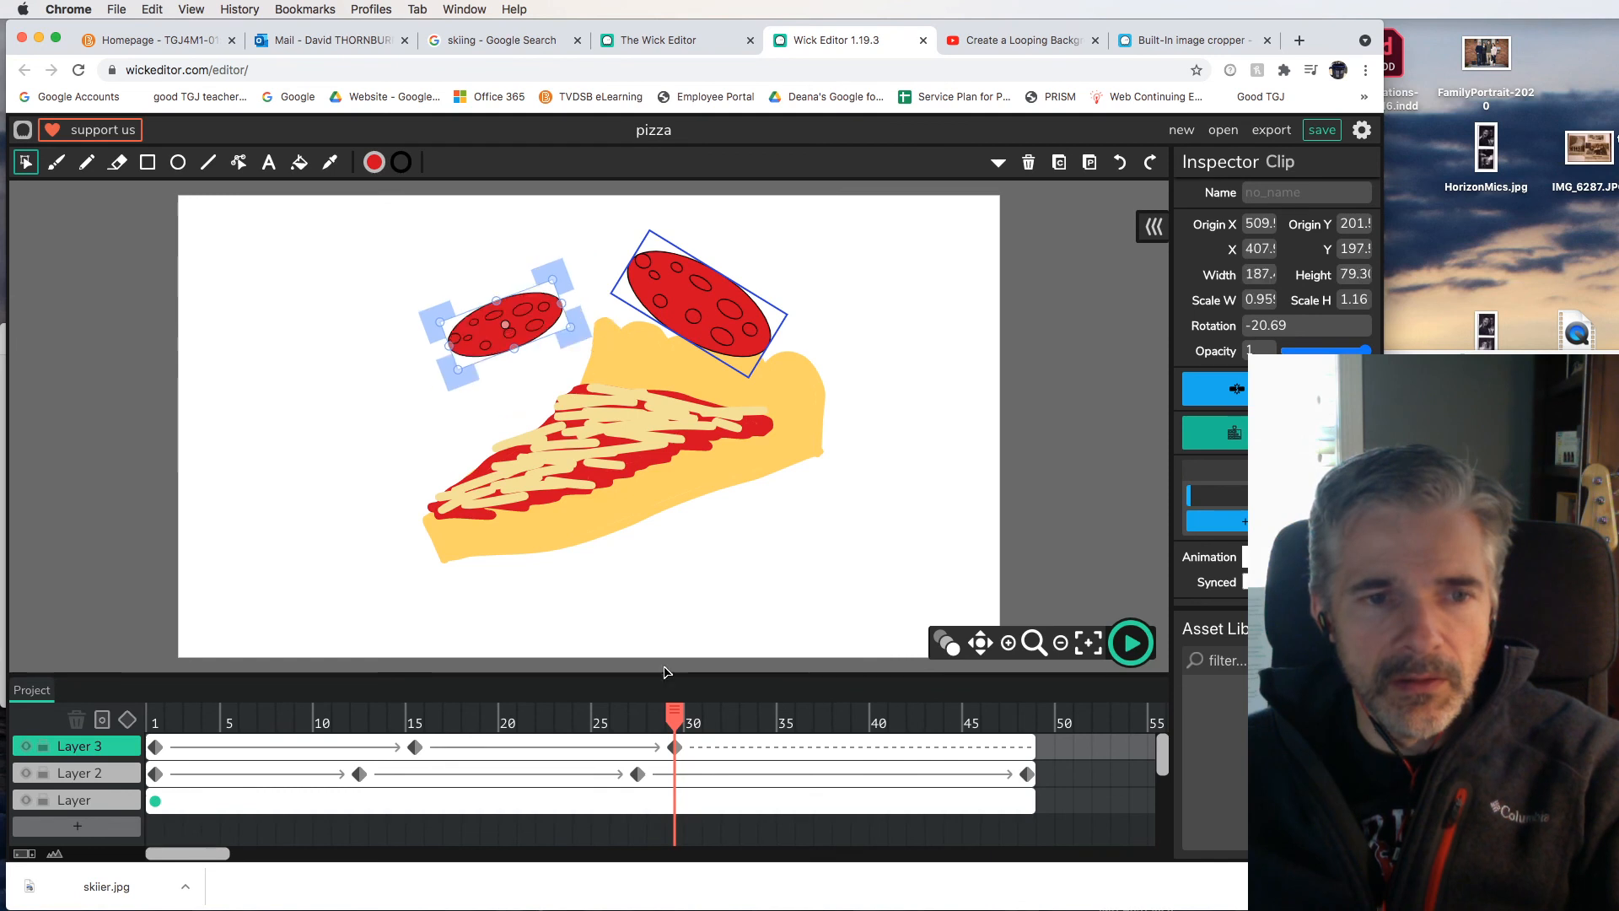
# Step: At frame 43, move the second pepperoni back down near the slice's tip and rotate it to about 1 degree
pyautogui.moveTo(675, 717); pyautogui.dragTo(935, 730)
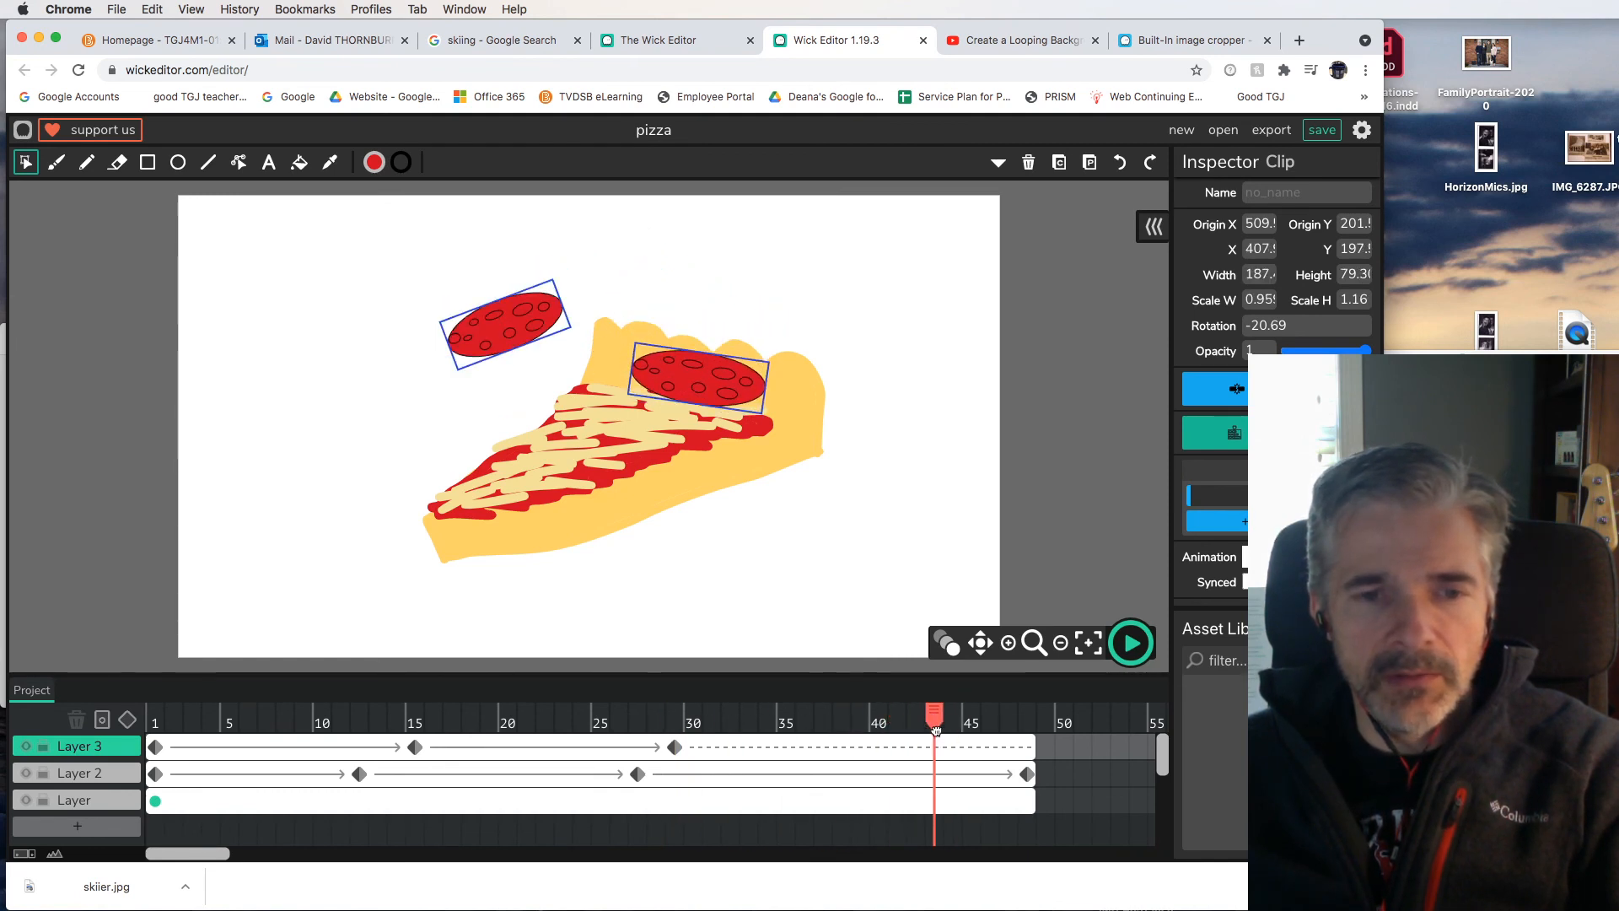
pyautogui.click(731, 581)
pyautogui.click(504, 341)
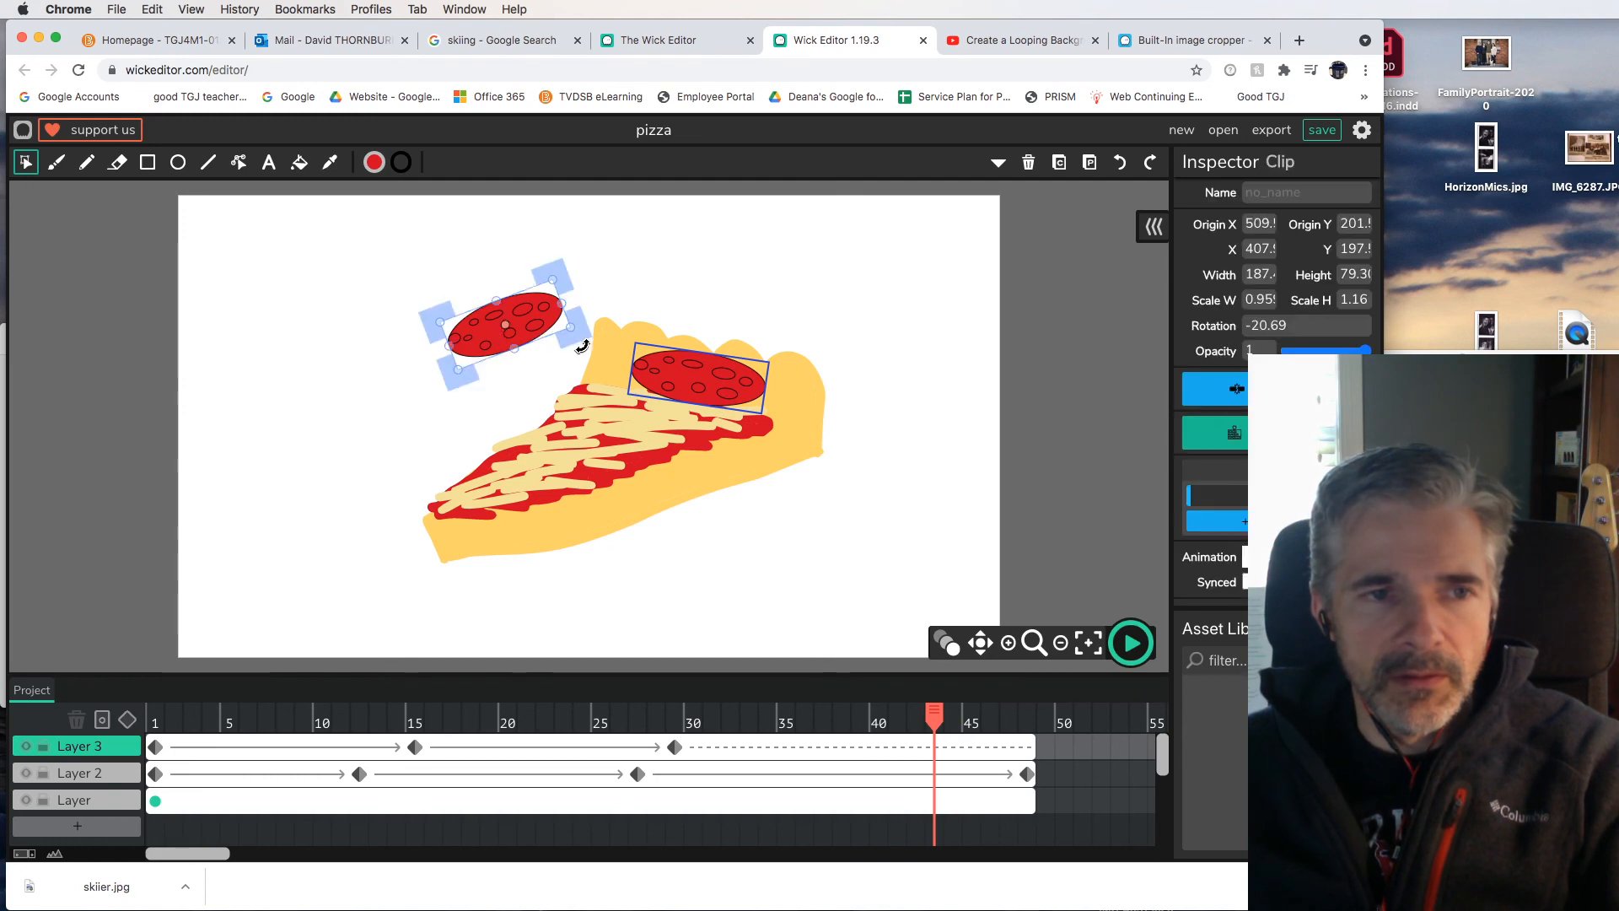
pyautogui.moveTo(577, 335); pyautogui.dragTo(558, 466)
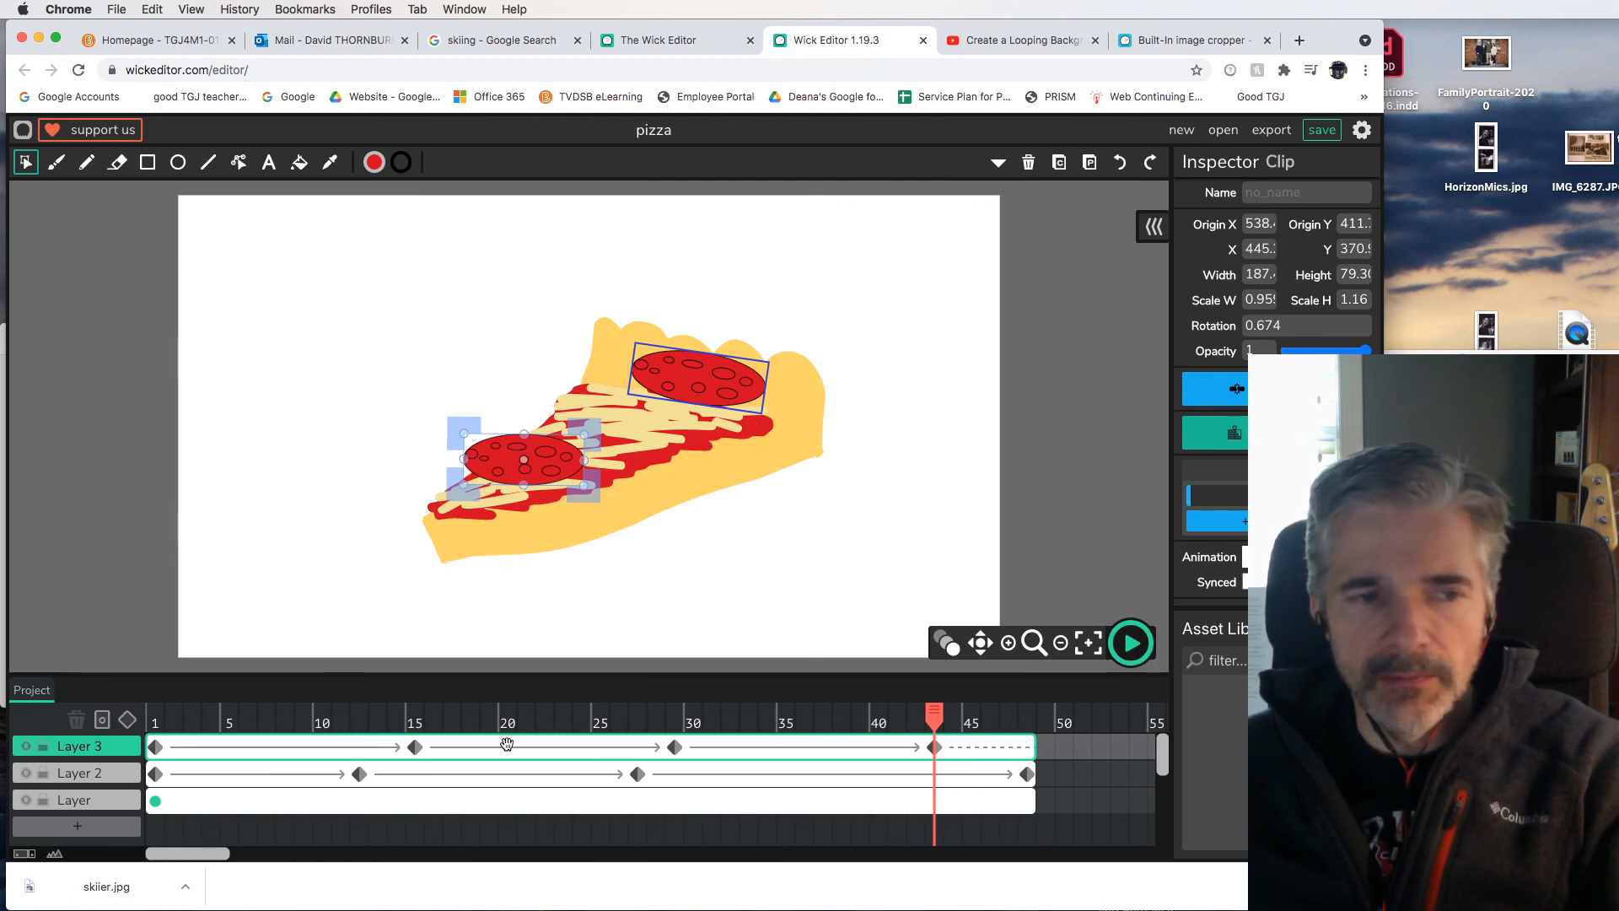
# Step: Preview the animation of both pepperonis from frame 1, and stop the playback
pyautogui.click(154, 718)
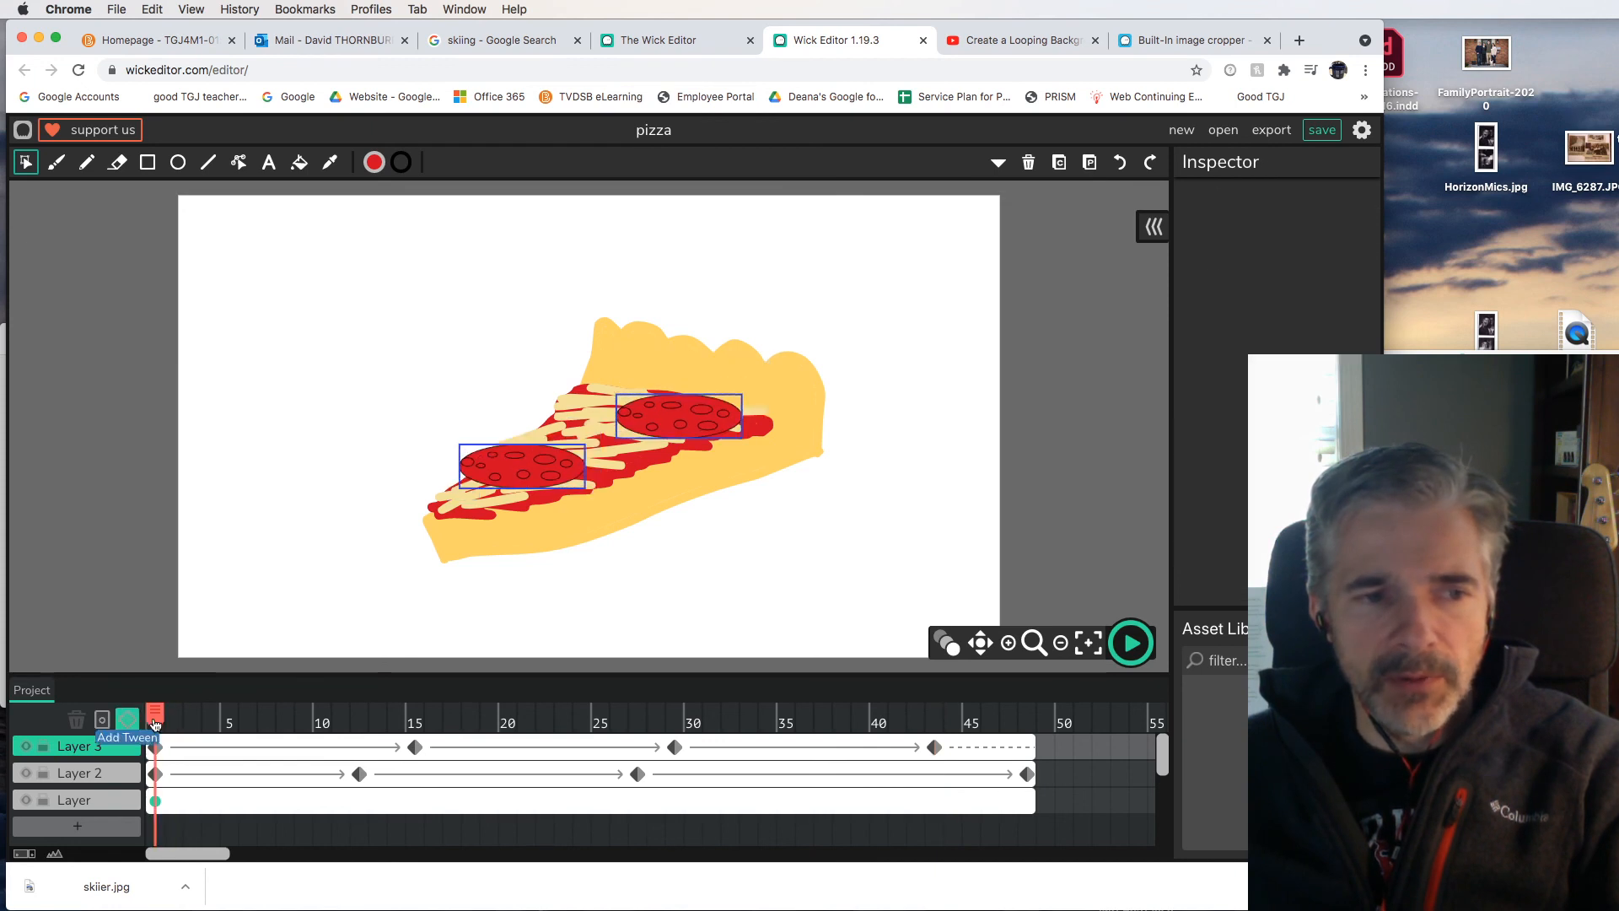
pyautogui.click(1132, 644)
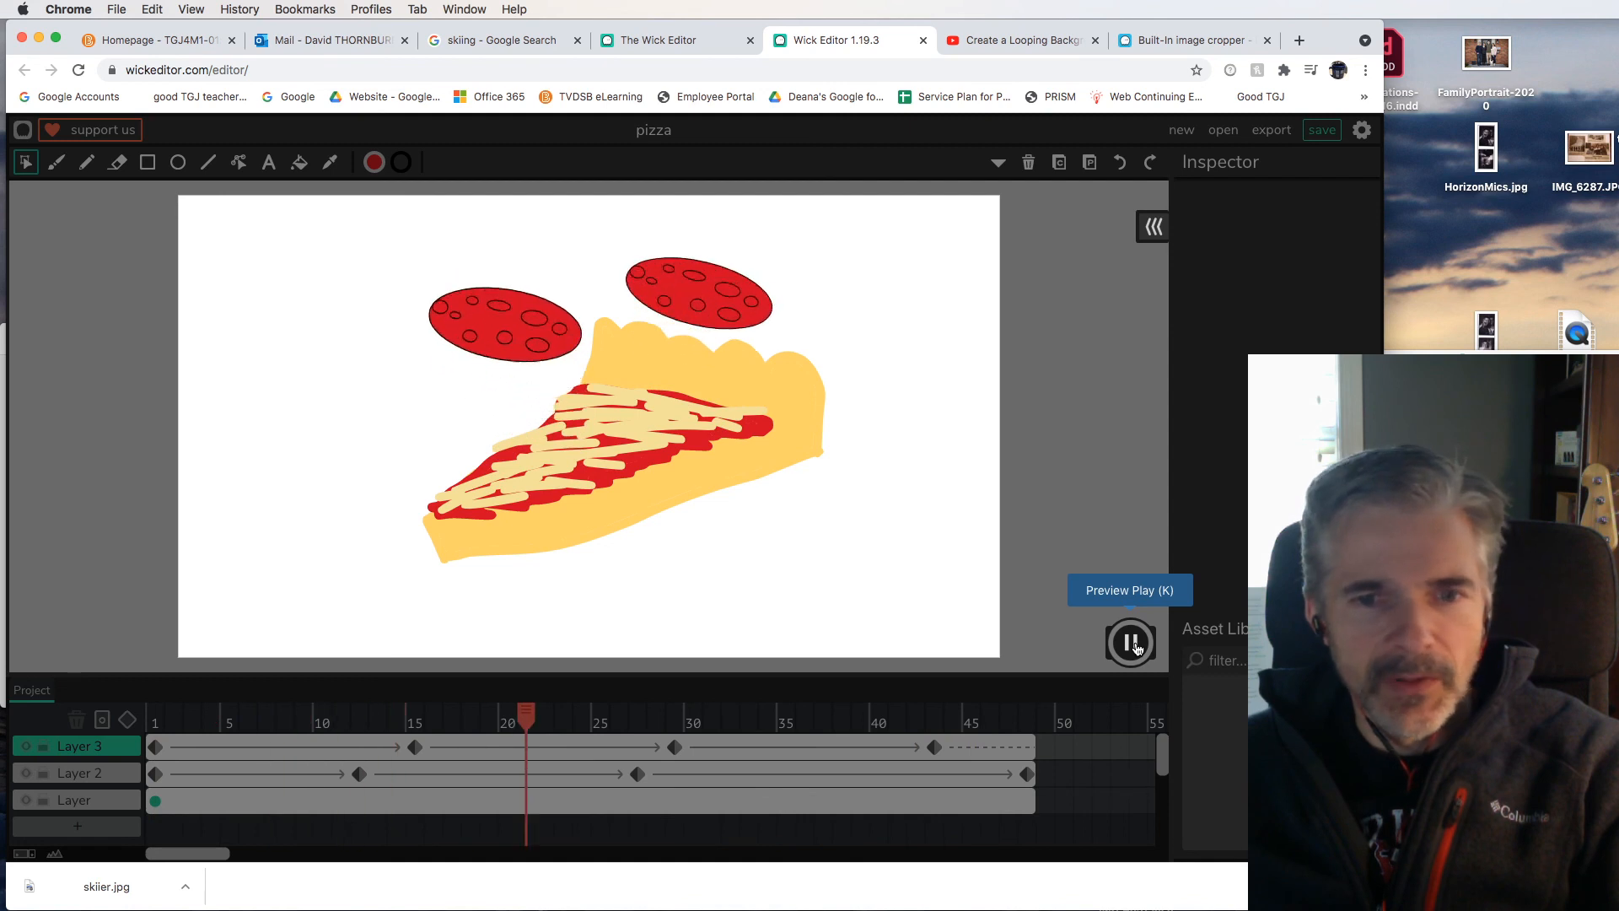
pyautogui.click(1132, 644)
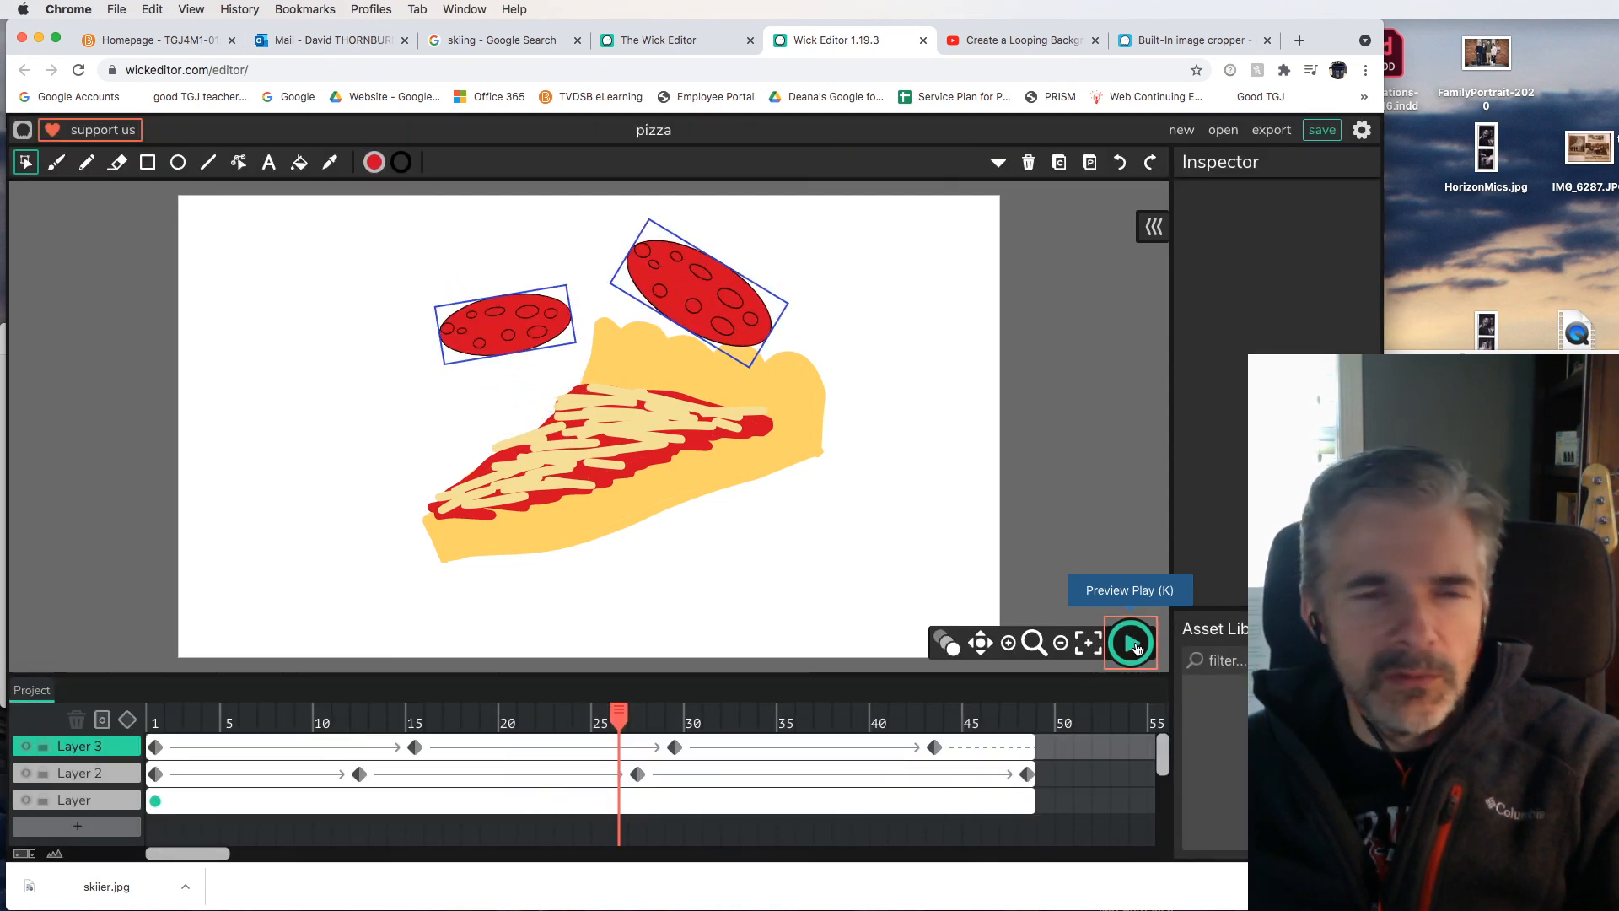